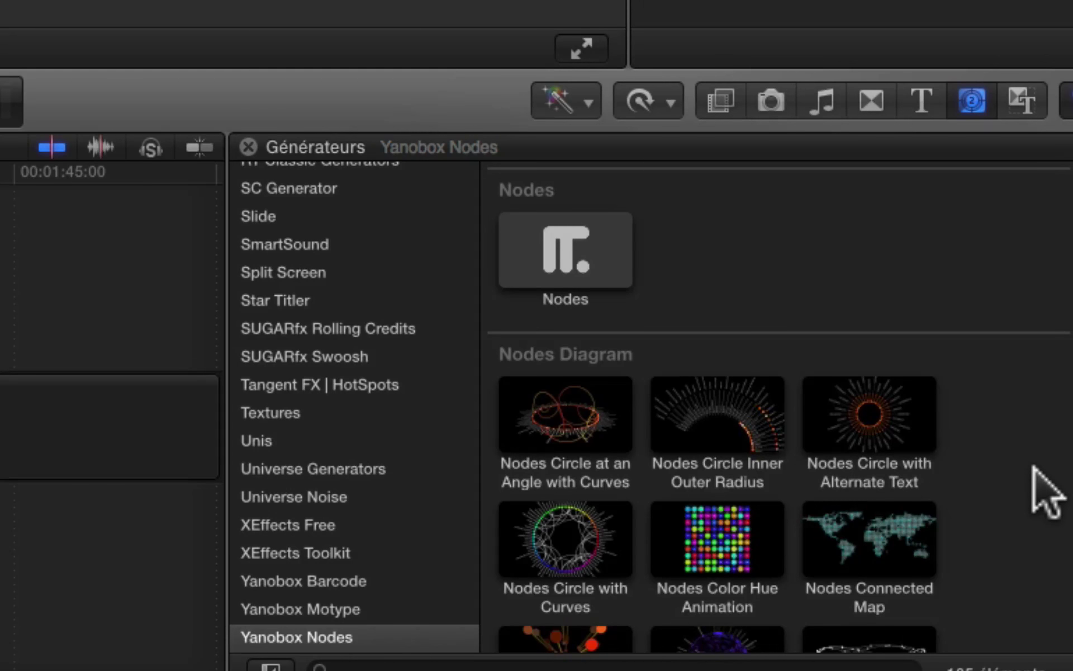
# Preview the Yanobox Nodes generator presets across the Diagram, Particles and Type categories
pyautogui.scroll(-9, 1044, 491)
pyautogui.scroll(5, 767, 360)
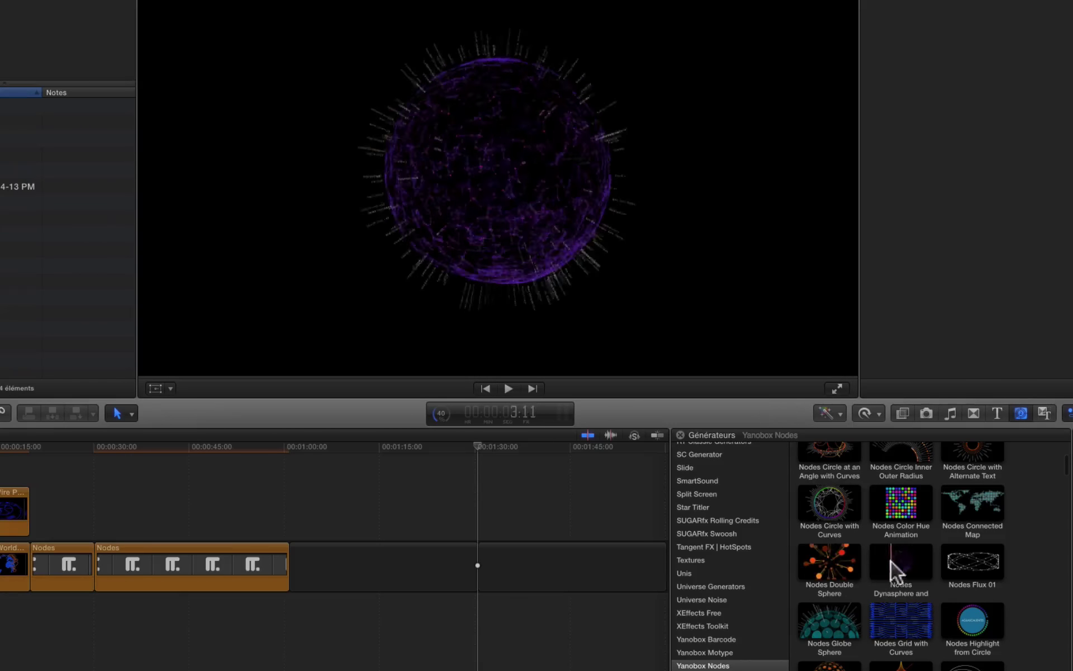
pyautogui.scroll(-1, 957, 576)
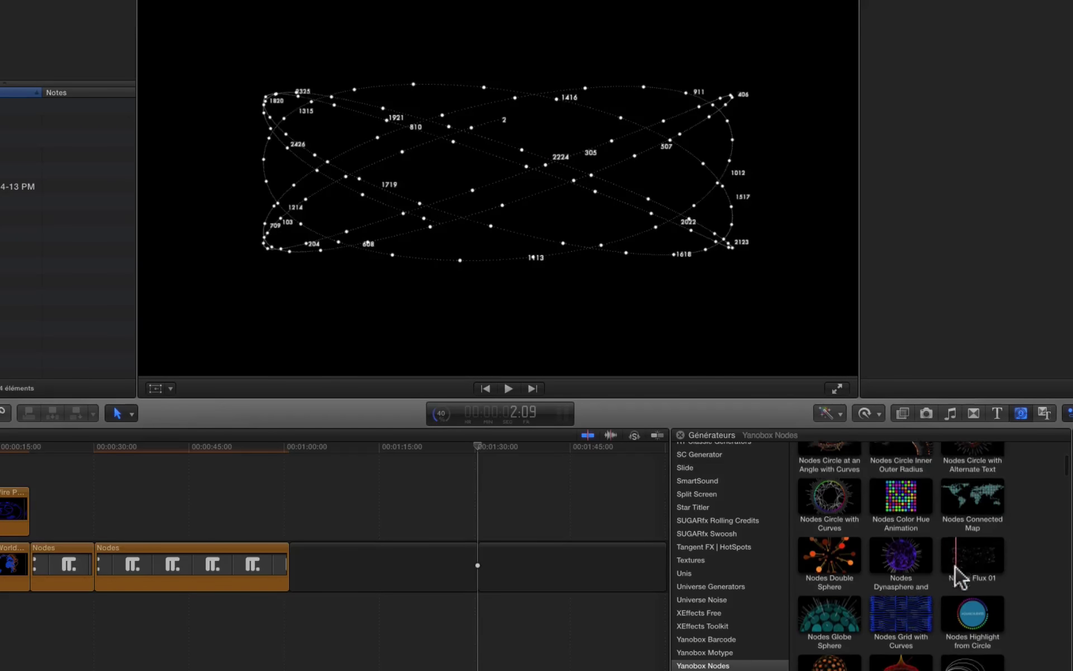
pyautogui.scroll(-3, 957, 576)
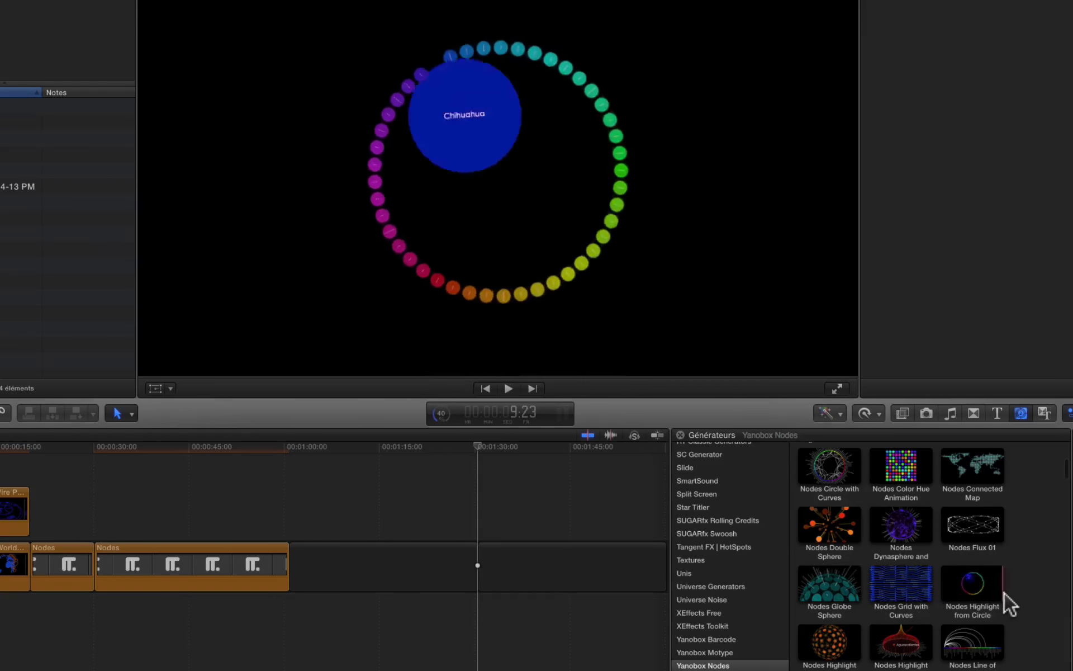
pyautogui.scroll(-5, 984, 608)
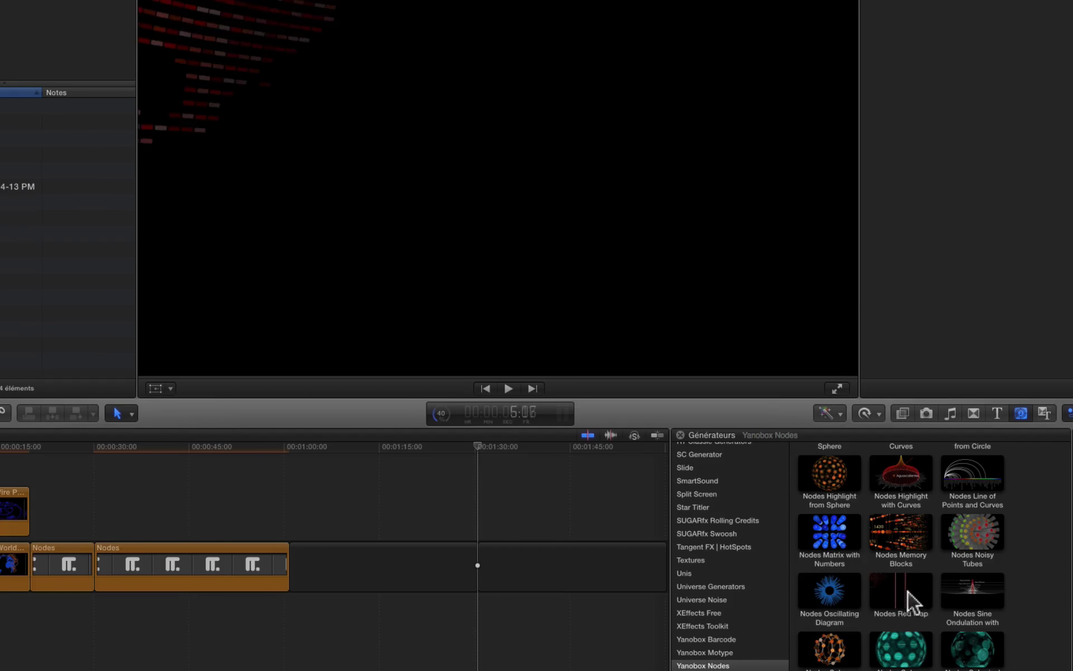
pyautogui.scroll(-10, 970, 597)
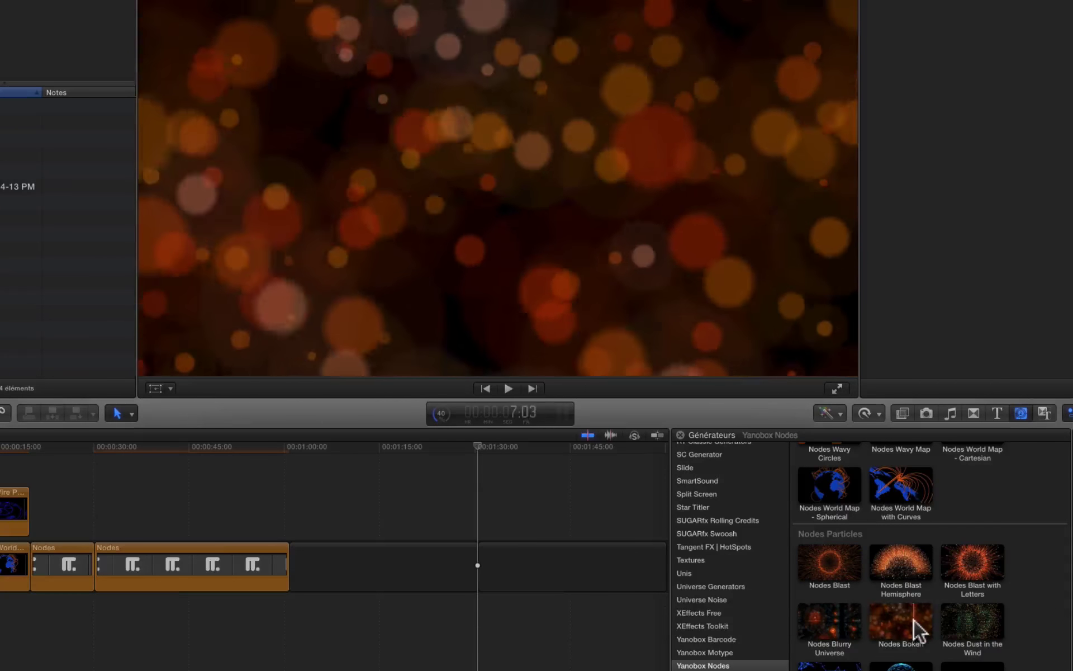
pyautogui.scroll(-5, 825, 635)
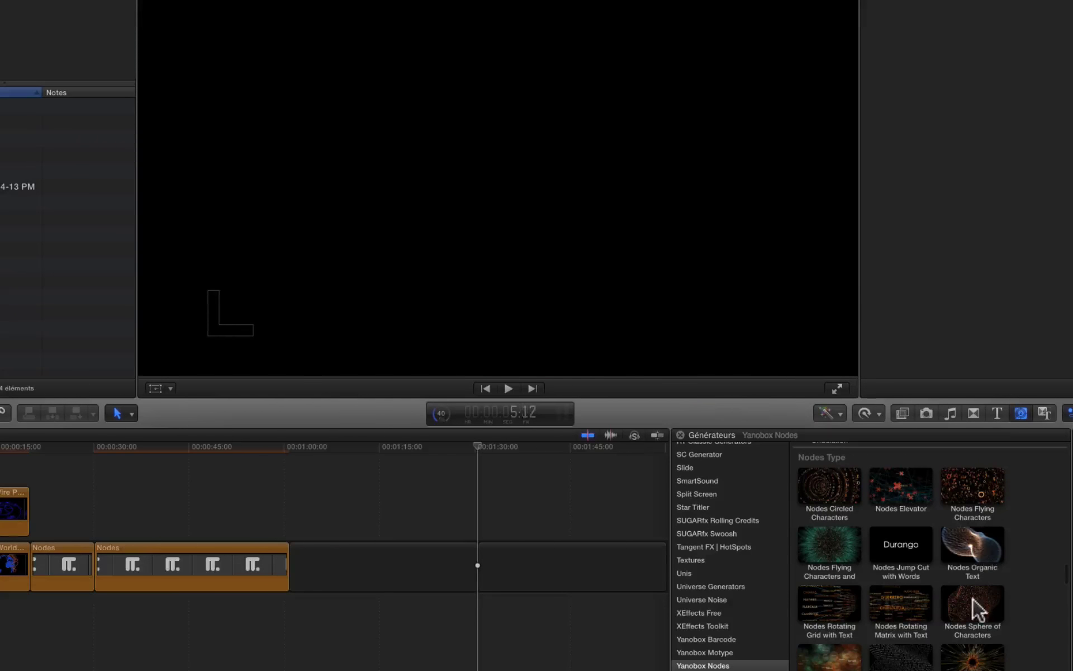
pyautogui.scroll(-10, 971, 603)
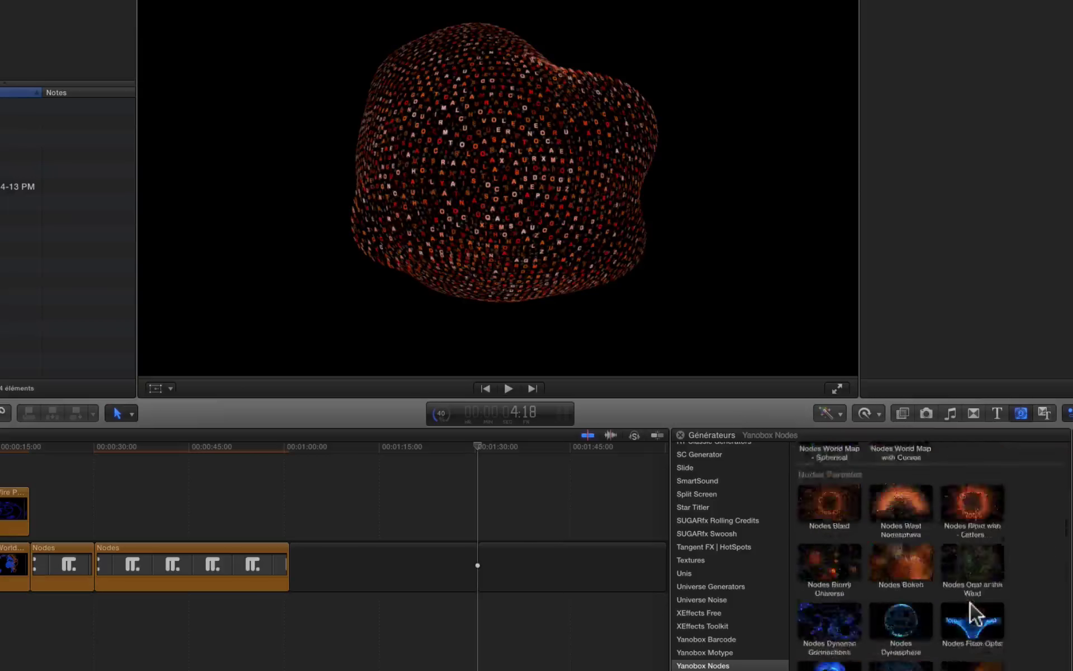
pyautogui.scroll(10, 939, 594)
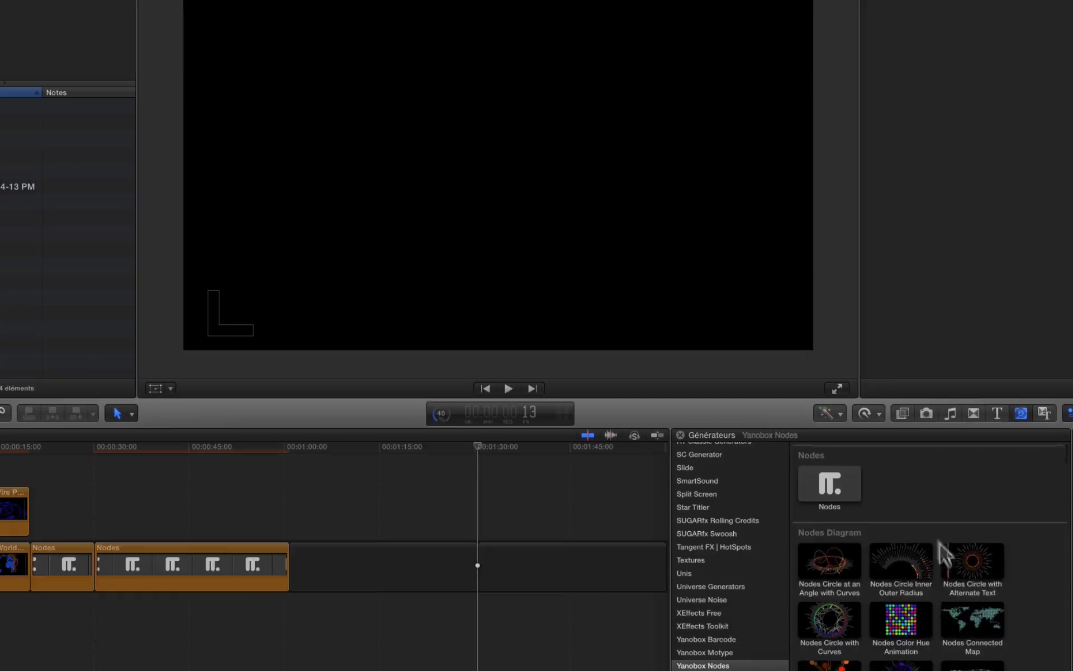
# Add the plain Nodes generator to the timeline, place the playhead over it at 1:34:06 and select the new clip
pyautogui.doubleClick(817, 472)
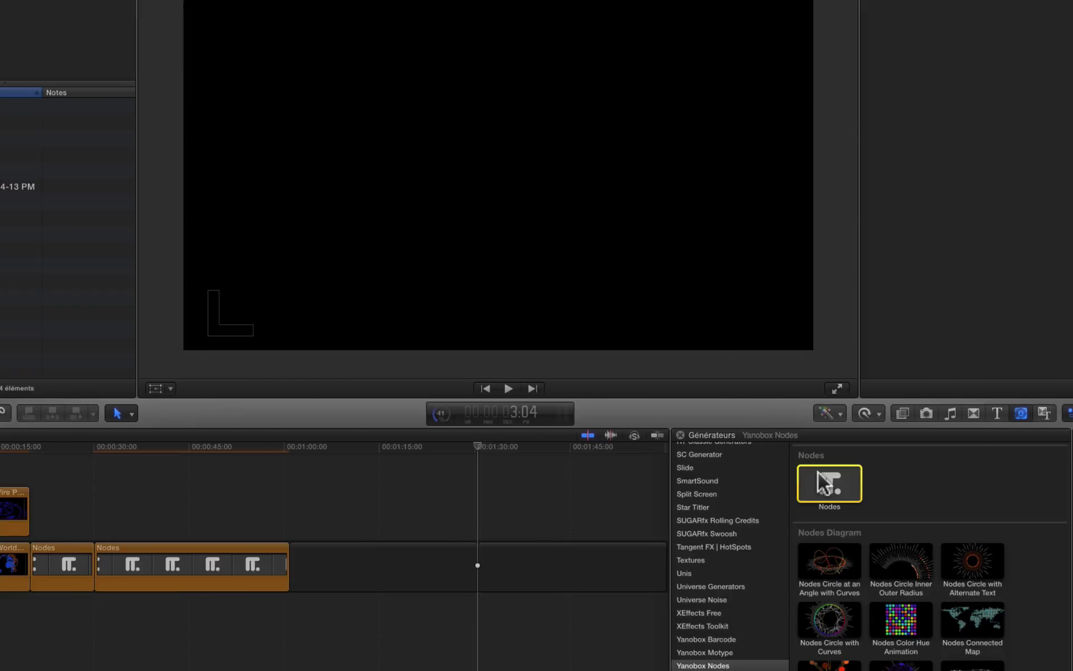
pyautogui.click(500, 447)
pyautogui.click(502, 554)
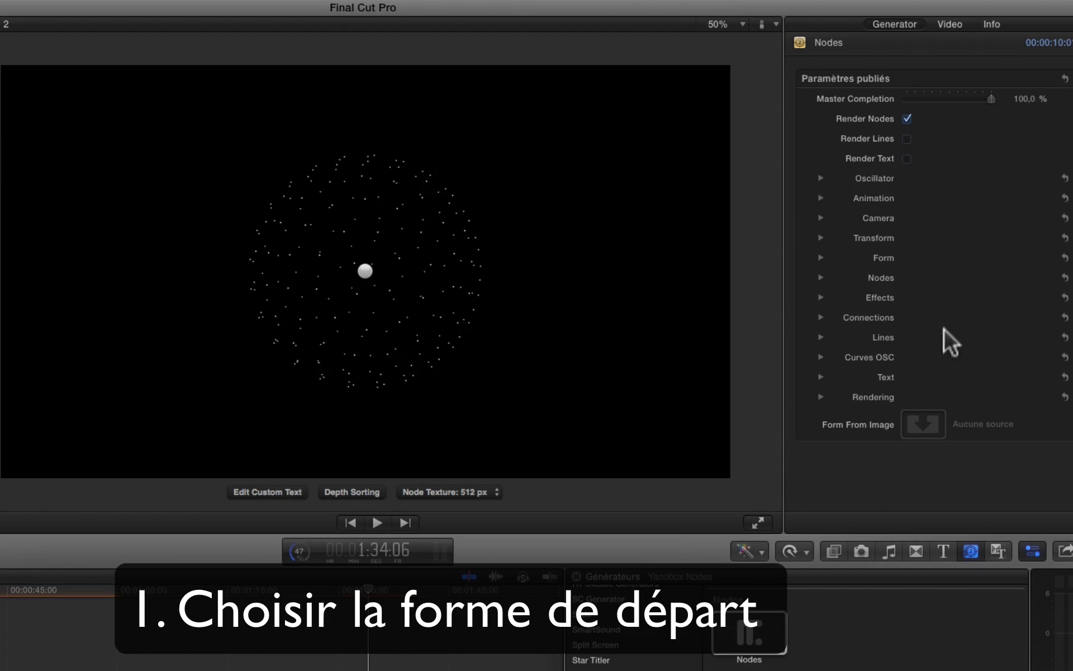
# Expand the generator's Form parameters and try the Circle form, followed by the Spiral form
pyautogui.click(822, 257)
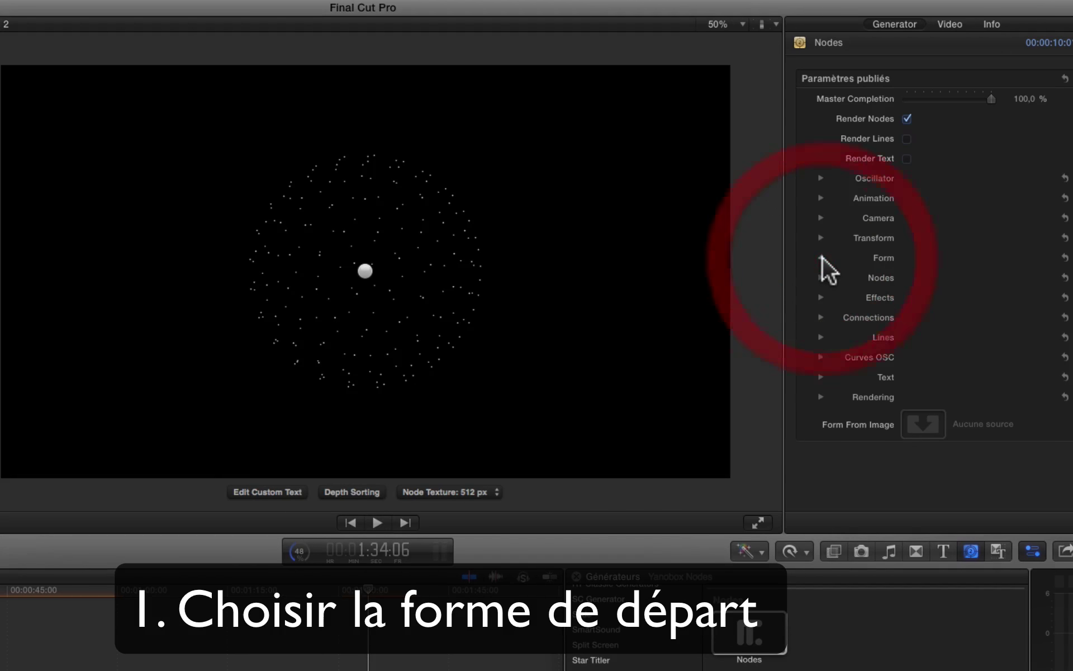
pyautogui.click(910, 275)
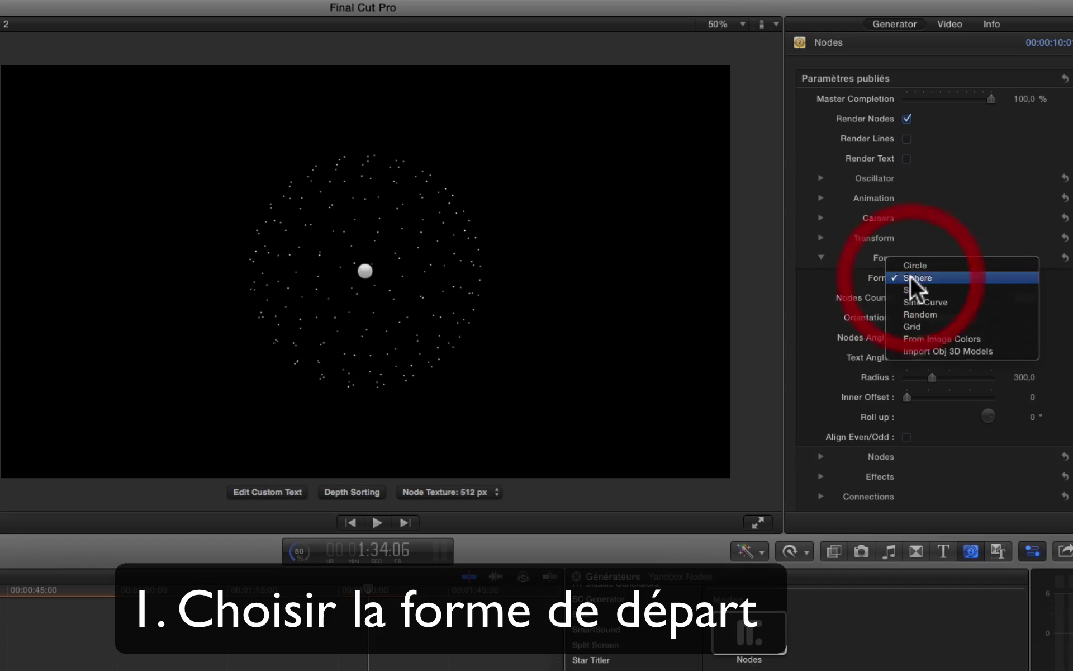
pyautogui.click(910, 263)
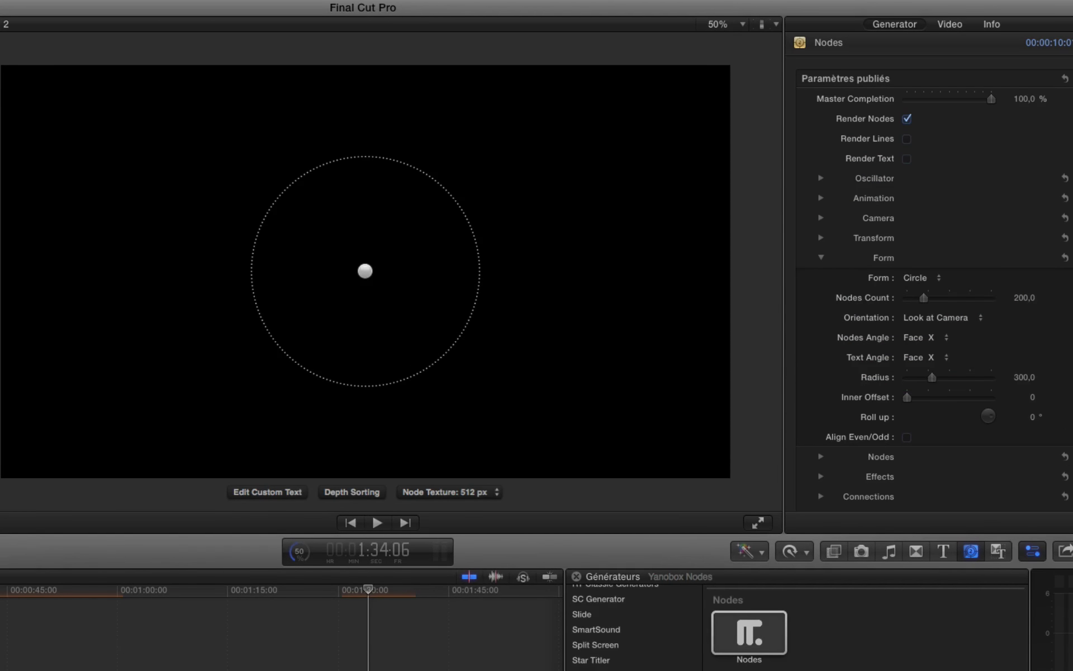
pyautogui.click(934, 279)
pyautogui.click(929, 305)
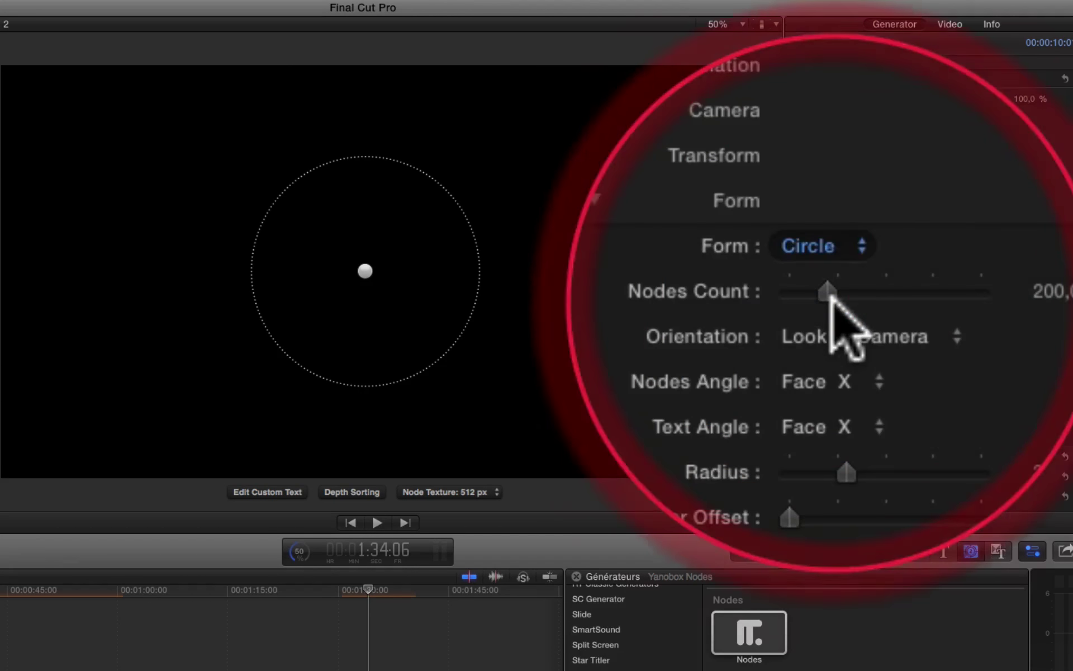
# Set the form to From Image Colors and its component to Green
pyautogui.click(831, 276)
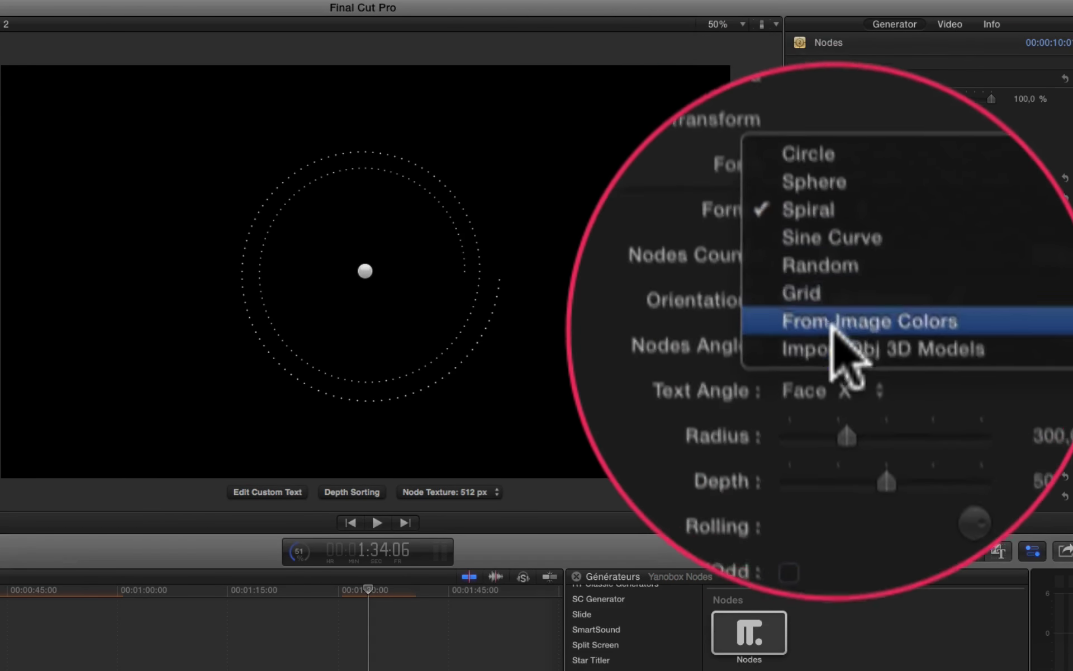
pyautogui.click(930, 327)
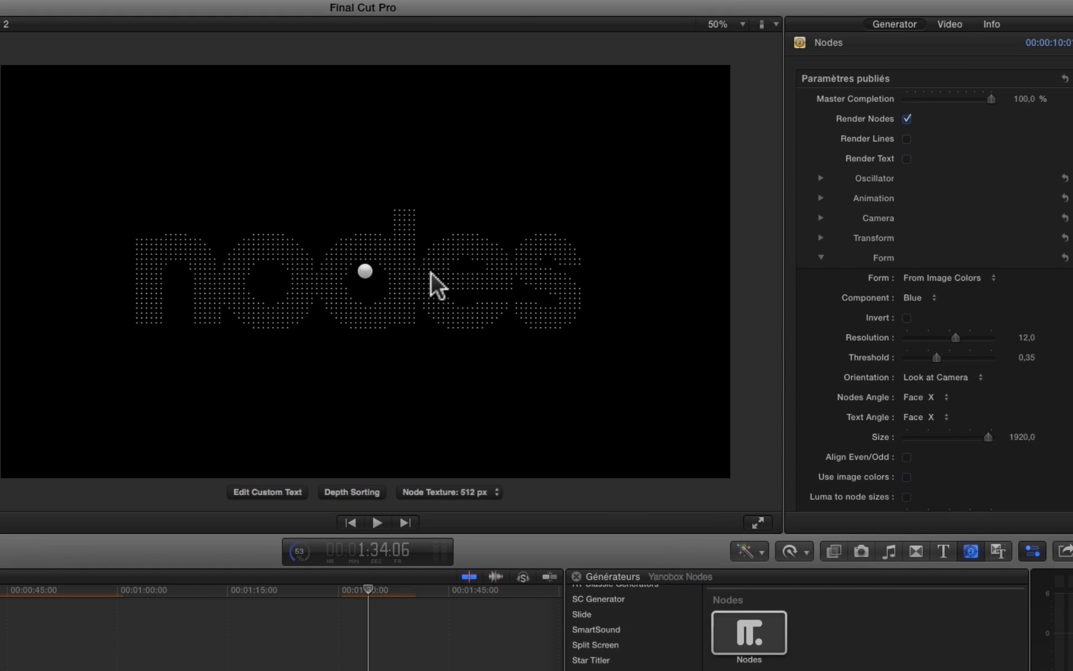
pyautogui.click(920, 296)
pyautogui.click(921, 286)
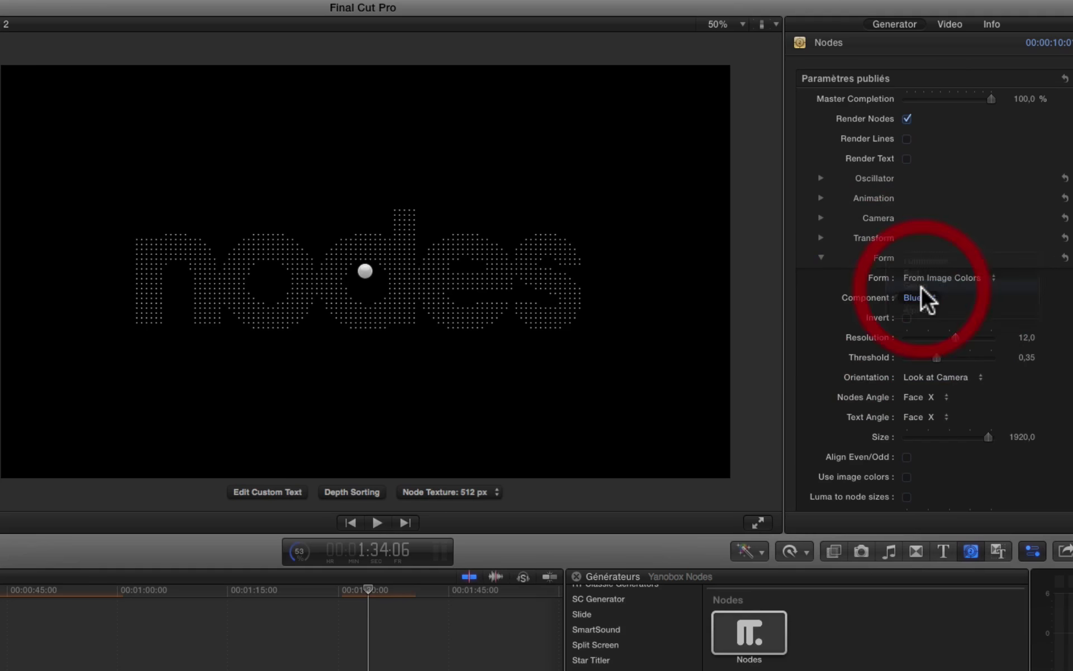
# Reduce the image form's size to 1295 and set its component to Red
pyautogui.moveTo(988, 437); pyautogui.dragTo(958, 431)
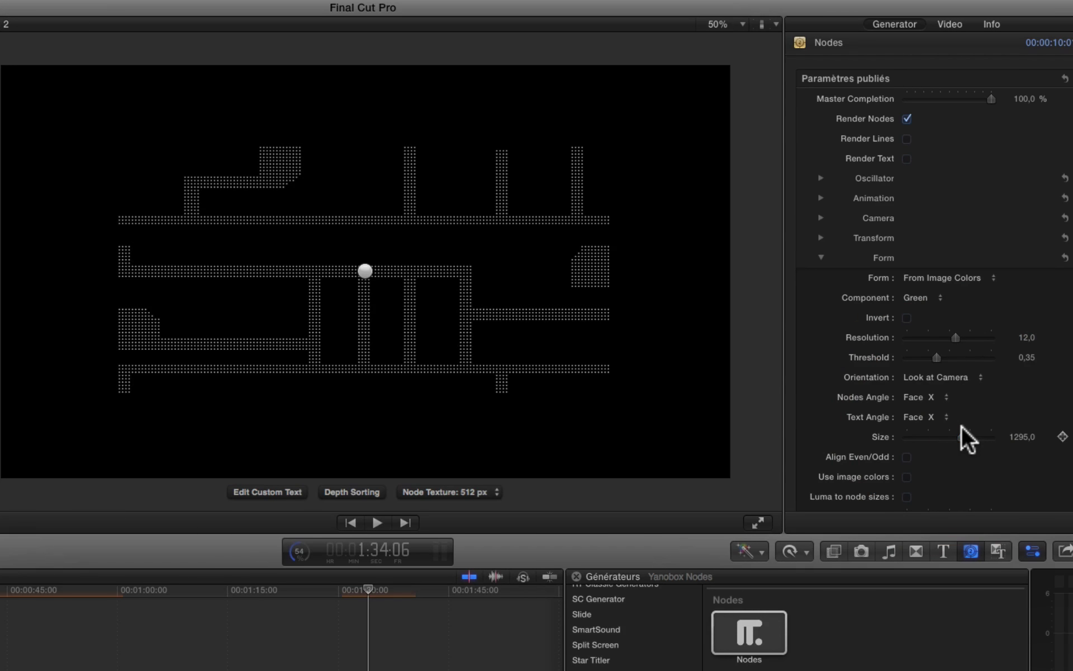
pyautogui.click(928, 296)
pyautogui.click(925, 284)
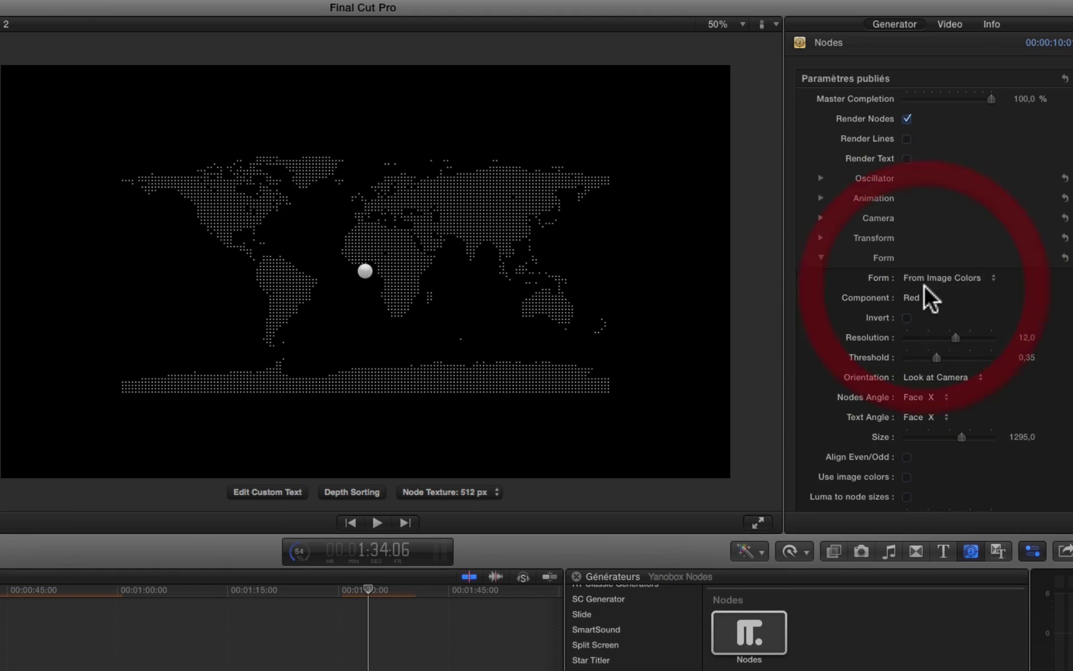
# Try the Luminance component on the image form and switch it back to Red
pyautogui.click(914, 298)
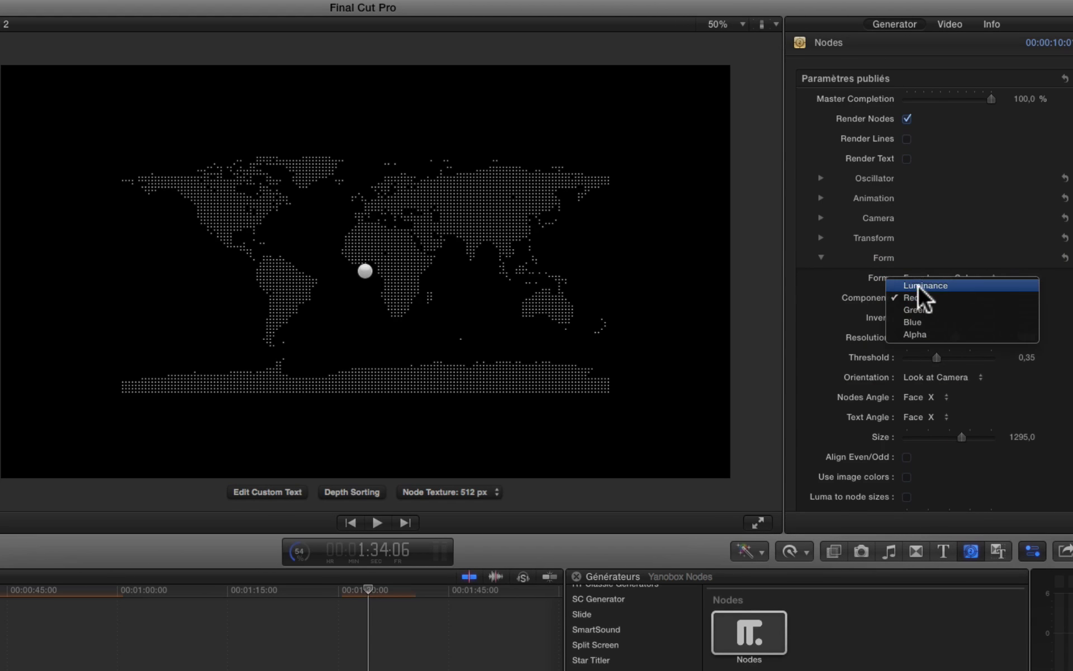
pyautogui.click(919, 285)
pyautogui.click(914, 297)
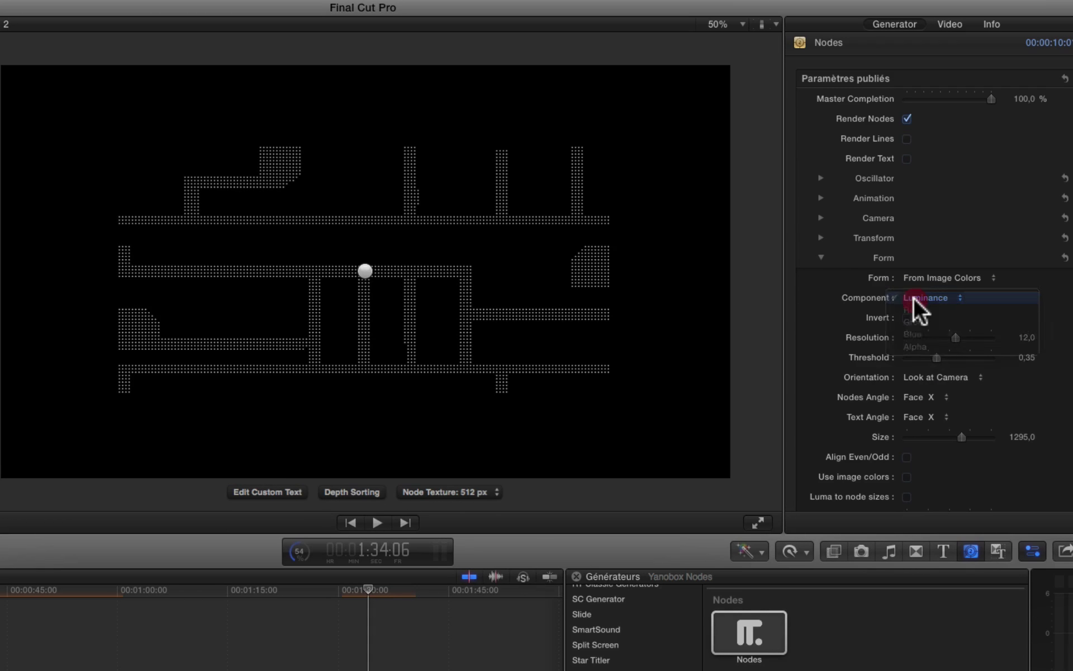
pyautogui.click(921, 343)
# Set the generator's form to Import Obj 3D Models
pyautogui.scroll(-5, 956, 434)
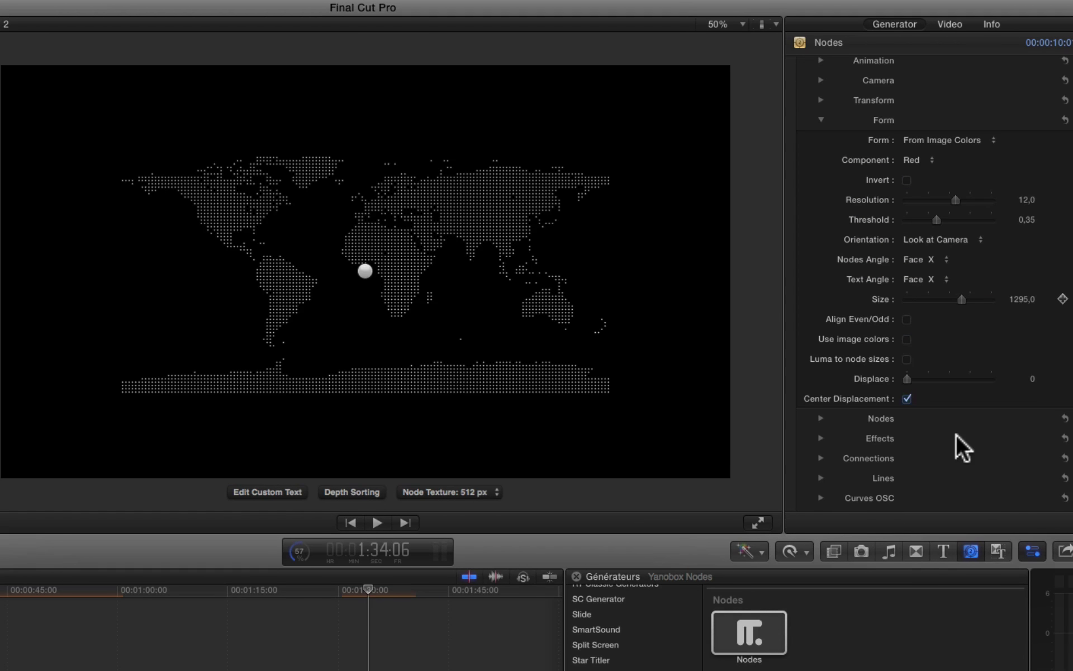
pyautogui.click(950, 141)
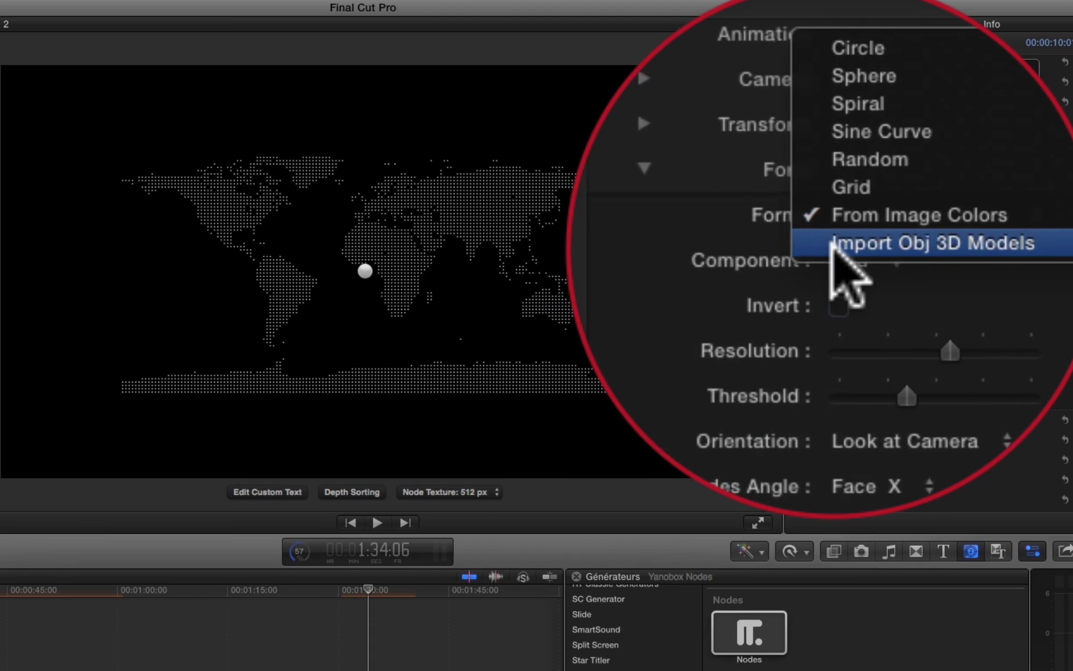
pyautogui.click(833, 243)
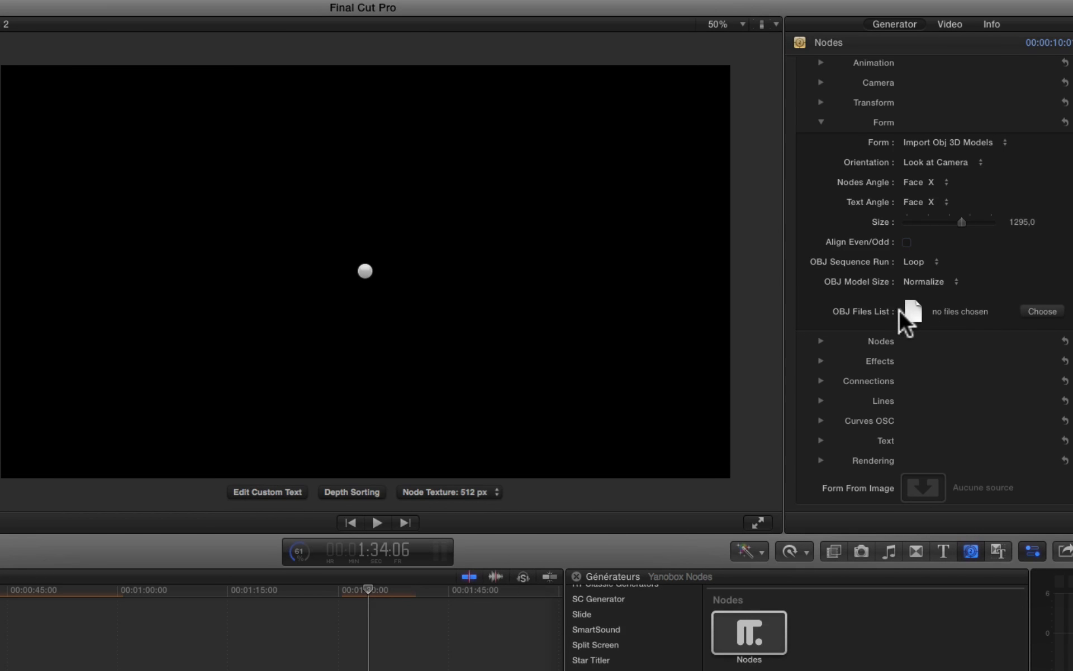
# Load Capsule 8x8x36.obj from the Desktop folder Nodes Free OBJ 3D Primitives into the OBJ files list and apply it
pyautogui.click(1050, 311)
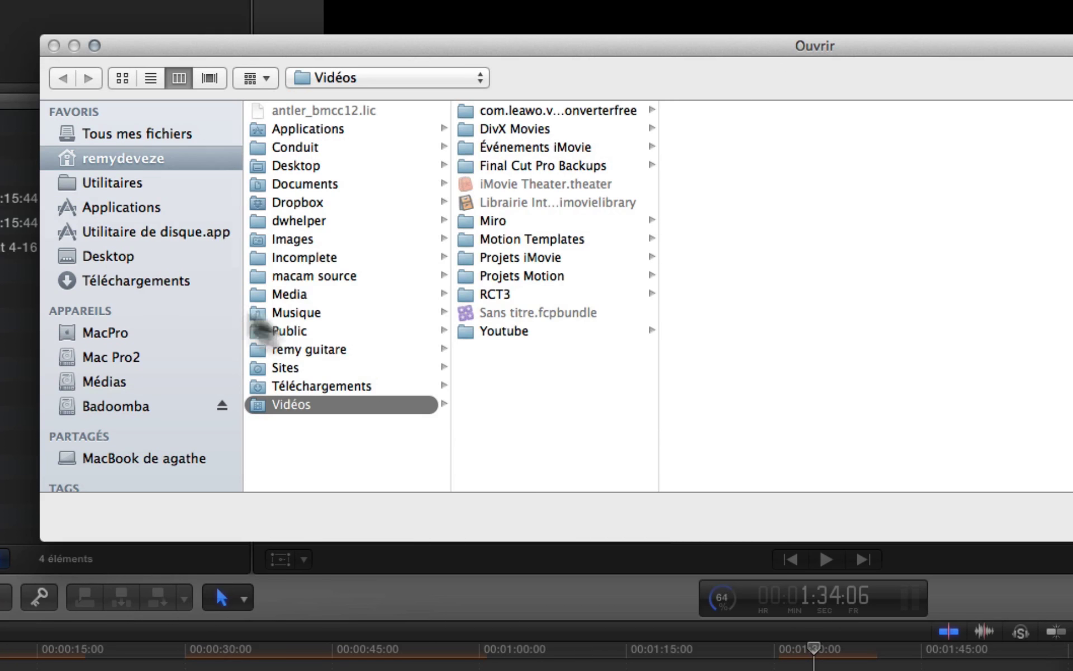
pyautogui.click(115, 259)
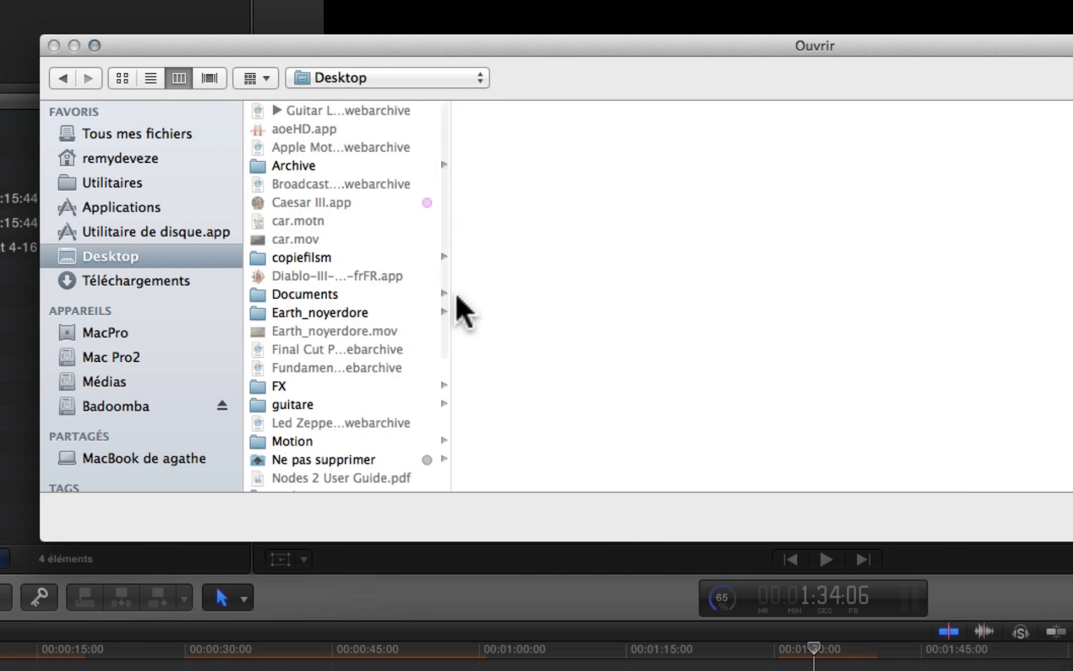
pyautogui.scroll(-5, 395, 343)
pyautogui.scroll(-2, 386, 338)
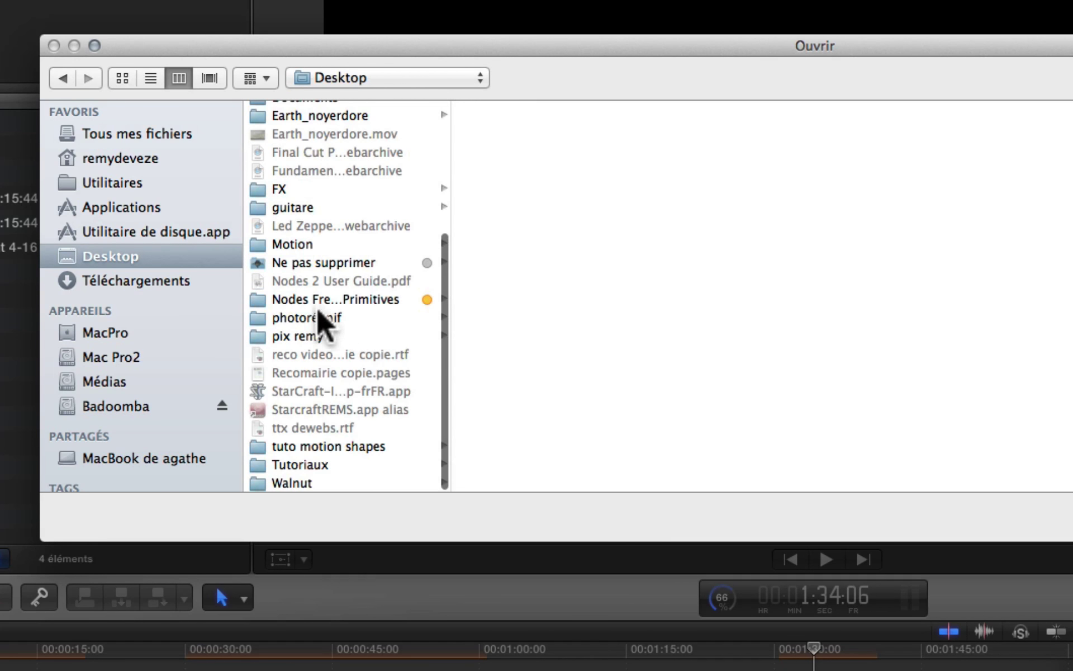
pyautogui.click(336, 299)
pyautogui.moveTo(447, 109); pyautogui.dragTo(636, 110)
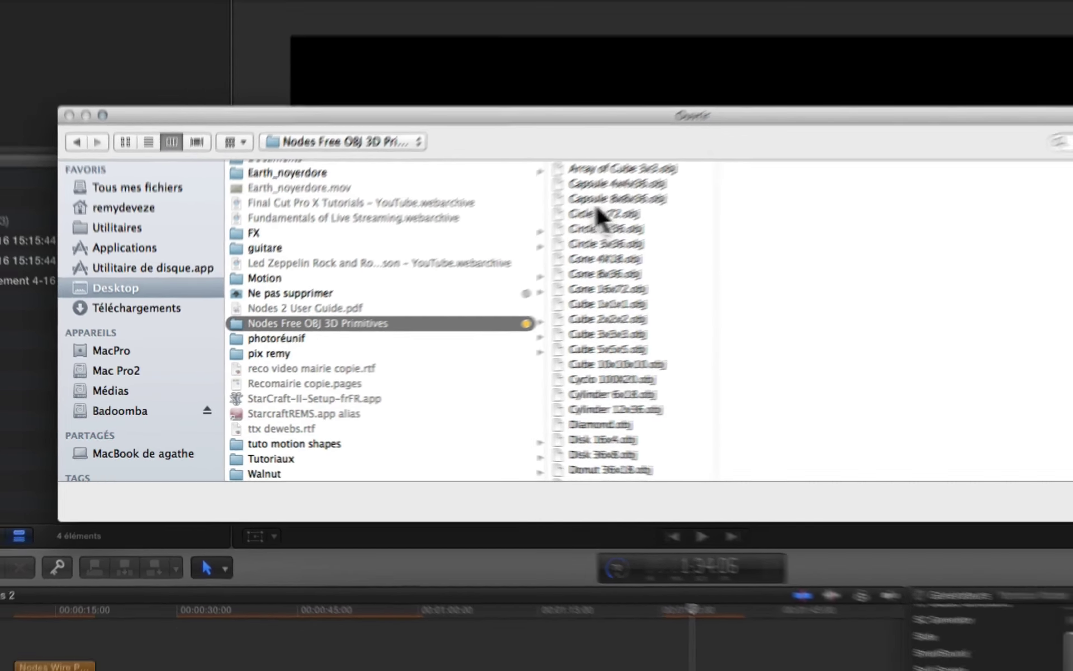
pyautogui.click(598, 198)
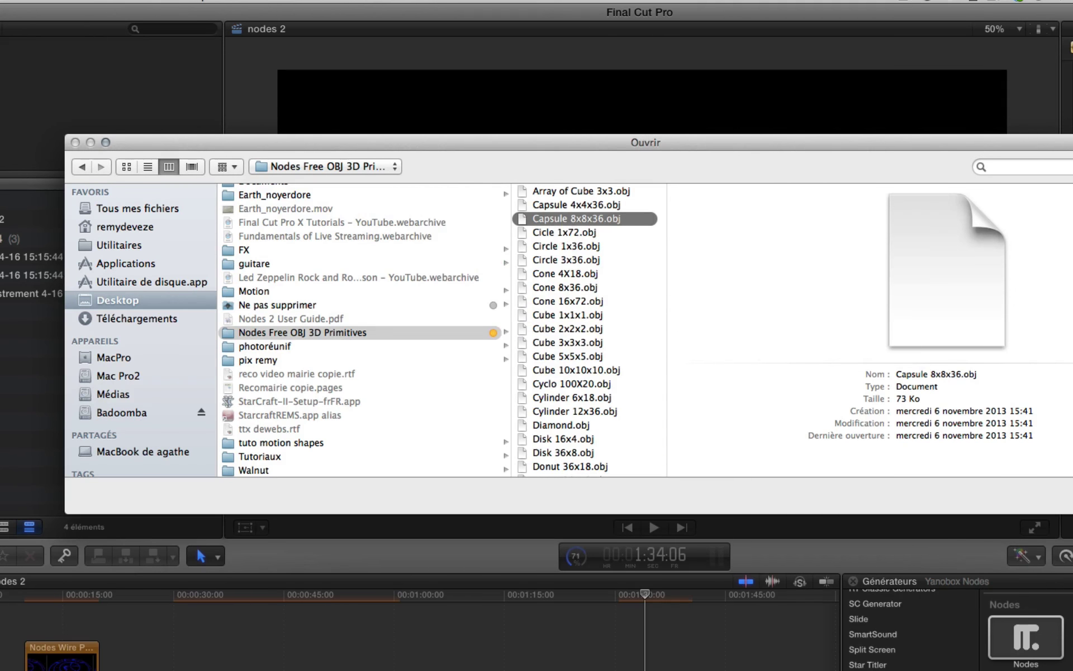
pyautogui.press('Return')
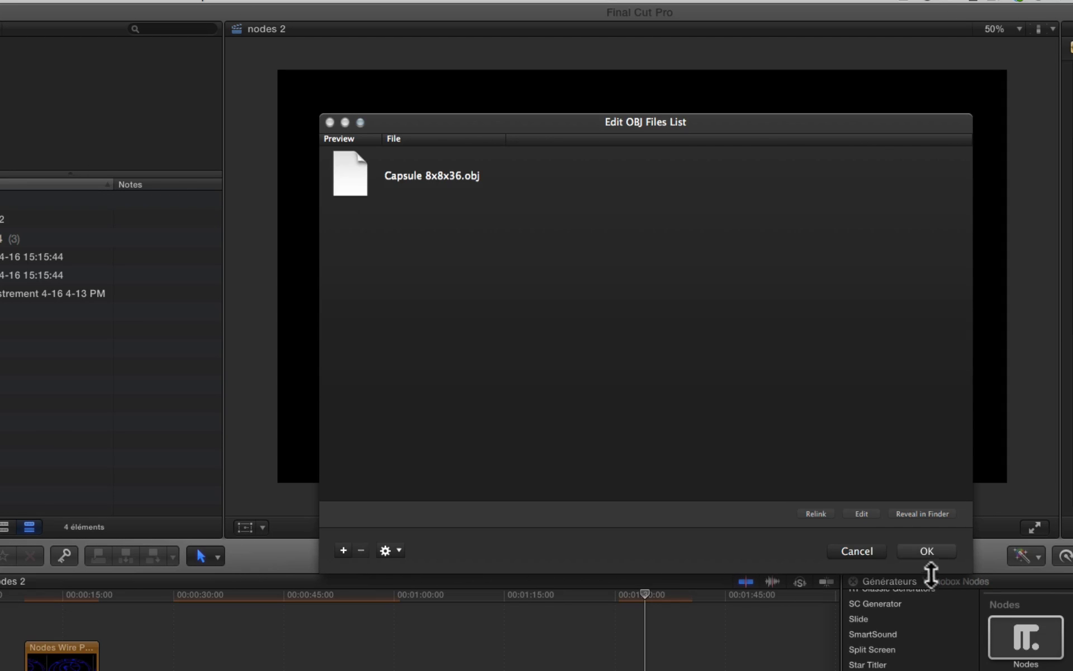
pyautogui.click(917, 551)
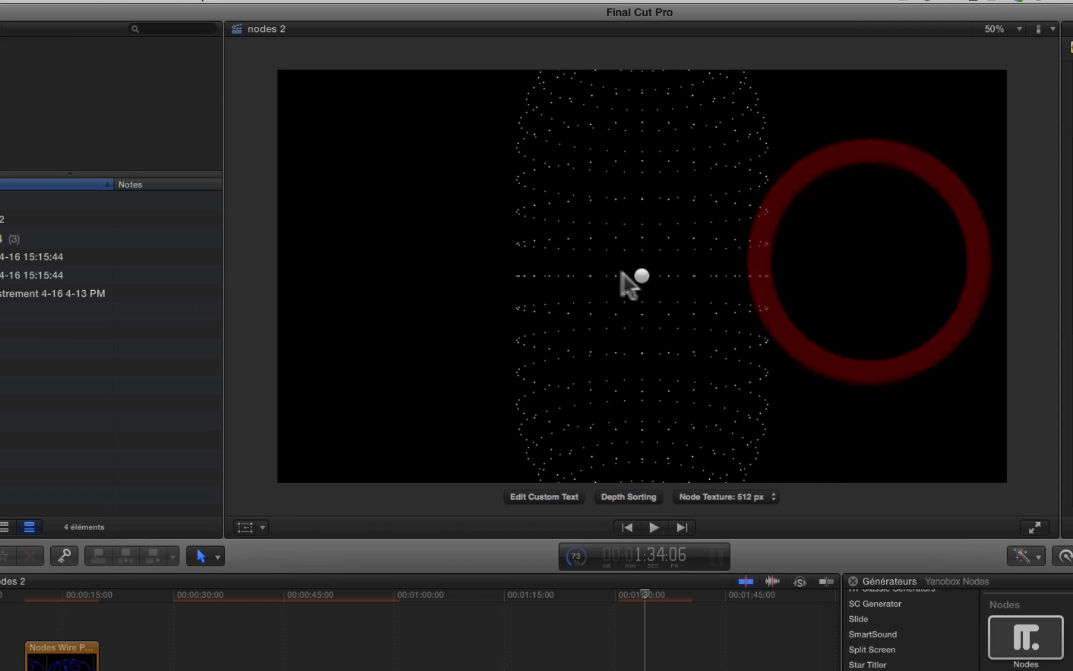
# Rotate the capsule form freely with its on-screen control in the viewer
pyautogui.moveTo(636, 274); pyautogui.dragTo(654, 355)
pyautogui.moveTo(658, 416); pyautogui.dragTo(658, 295)
pyautogui.moveTo(666, 240)
pyautogui.mouseDown()
pyautogui.moveTo(689, 148)
pyautogui.moveTo(677, 246)
pyautogui.mouseUp()
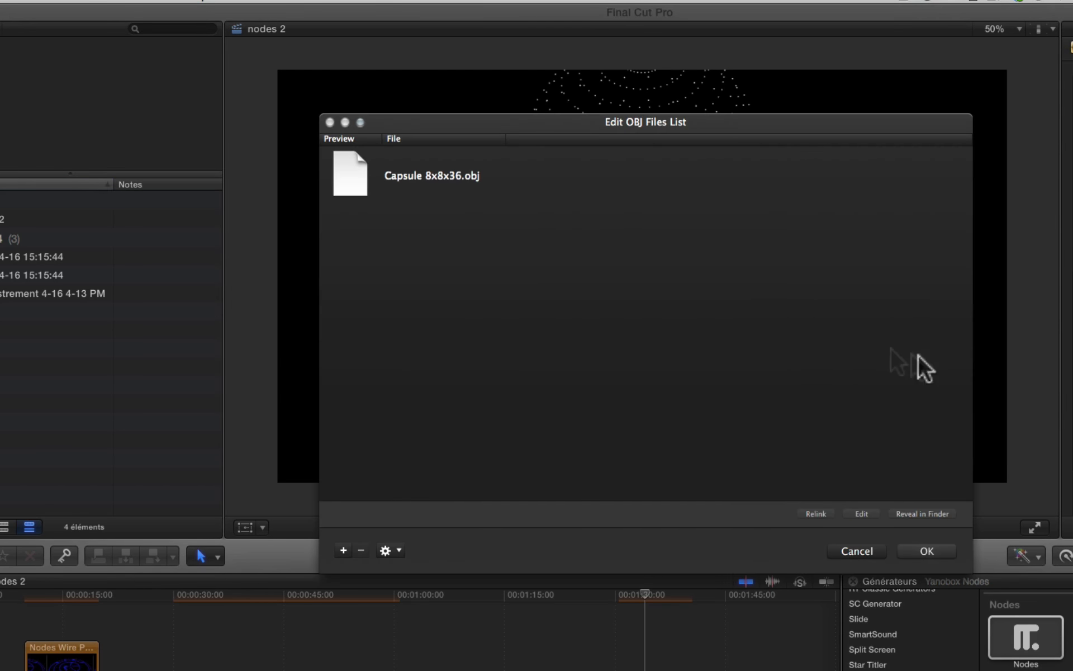
# Replace Capsule 8x8x36.obj with Donut 36x18.obj from the Nodes Free OBJ 3D Primitives folder in the OBJ files list and apply it
pyautogui.click(339, 551)
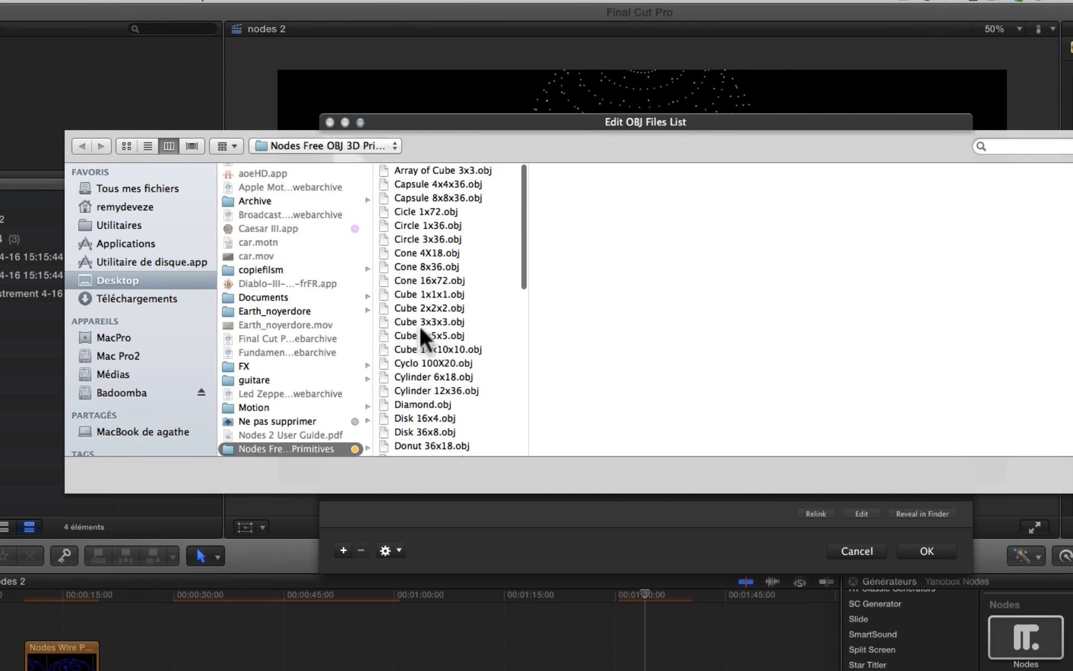
pyautogui.scroll(-5, 420, 324)
pyautogui.scroll(-2, 424, 344)
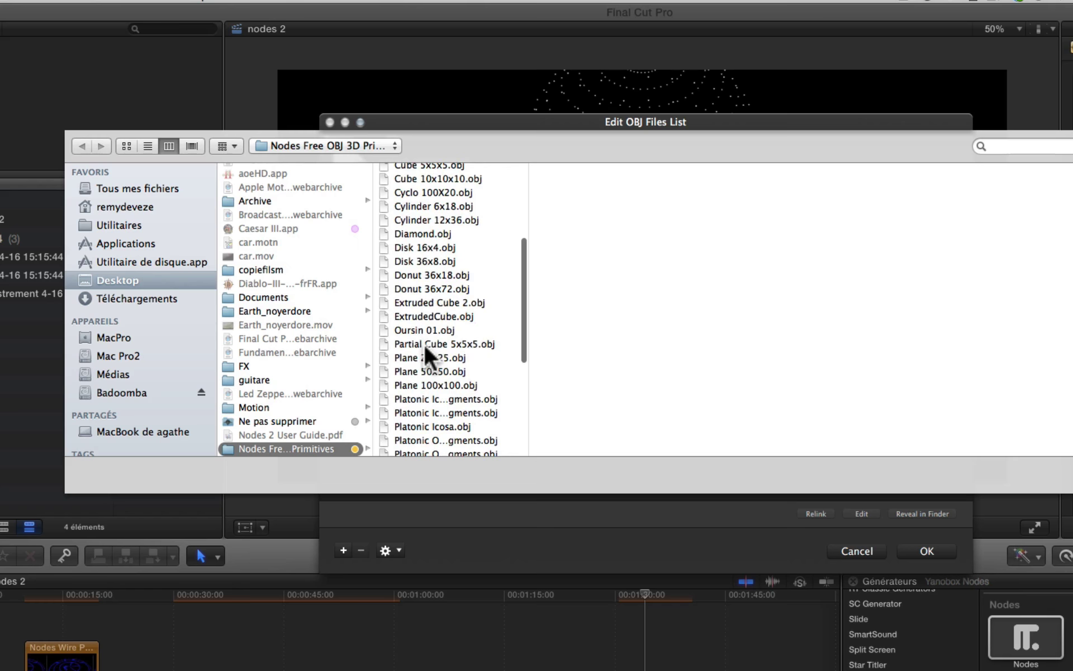
pyautogui.click(404, 276)
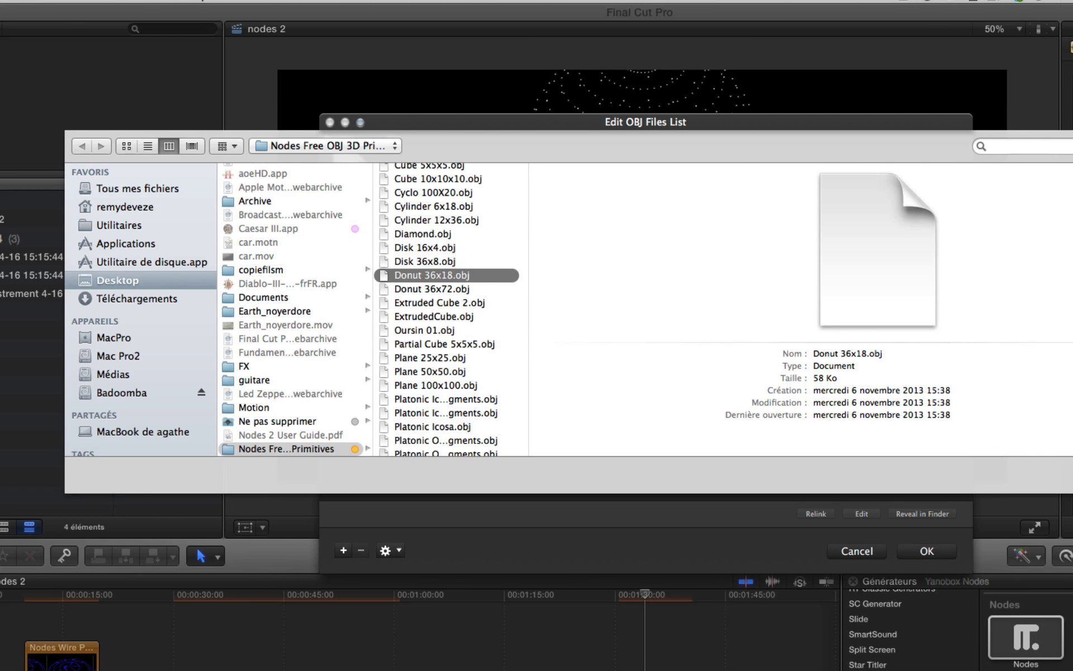
pyautogui.press('Return')
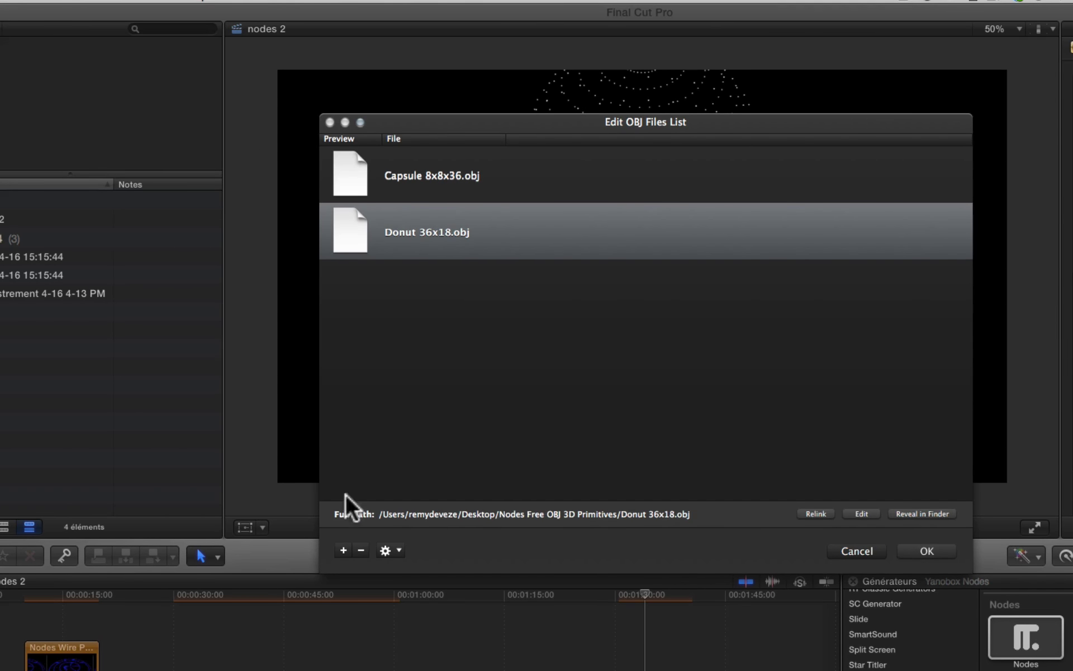
pyautogui.click(406, 187)
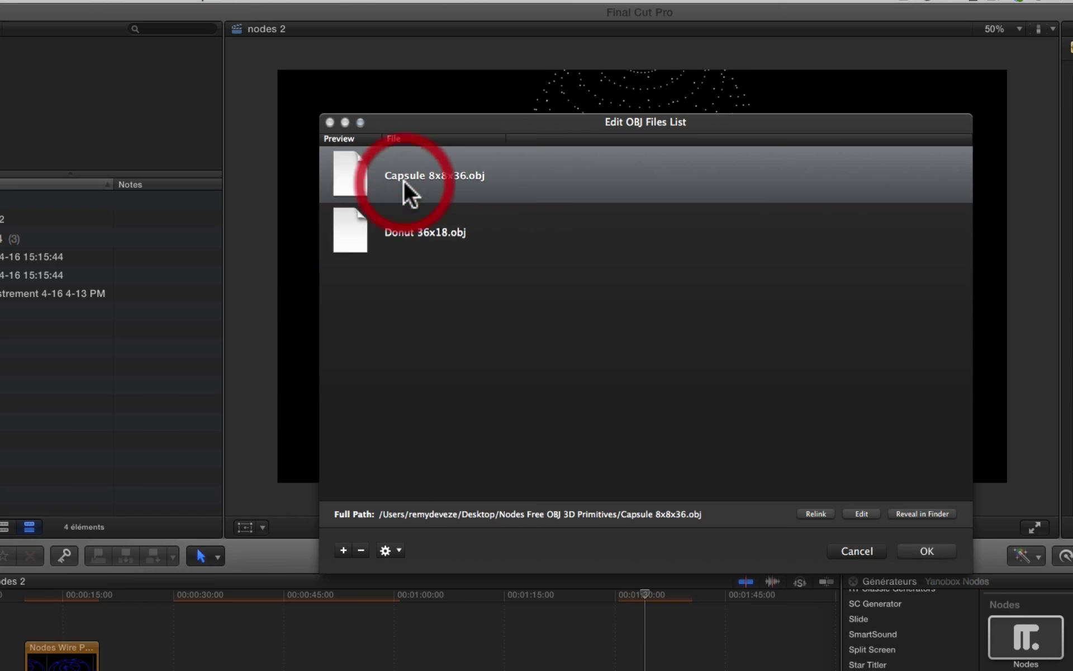
pyautogui.click(361, 550)
pyautogui.click(928, 547)
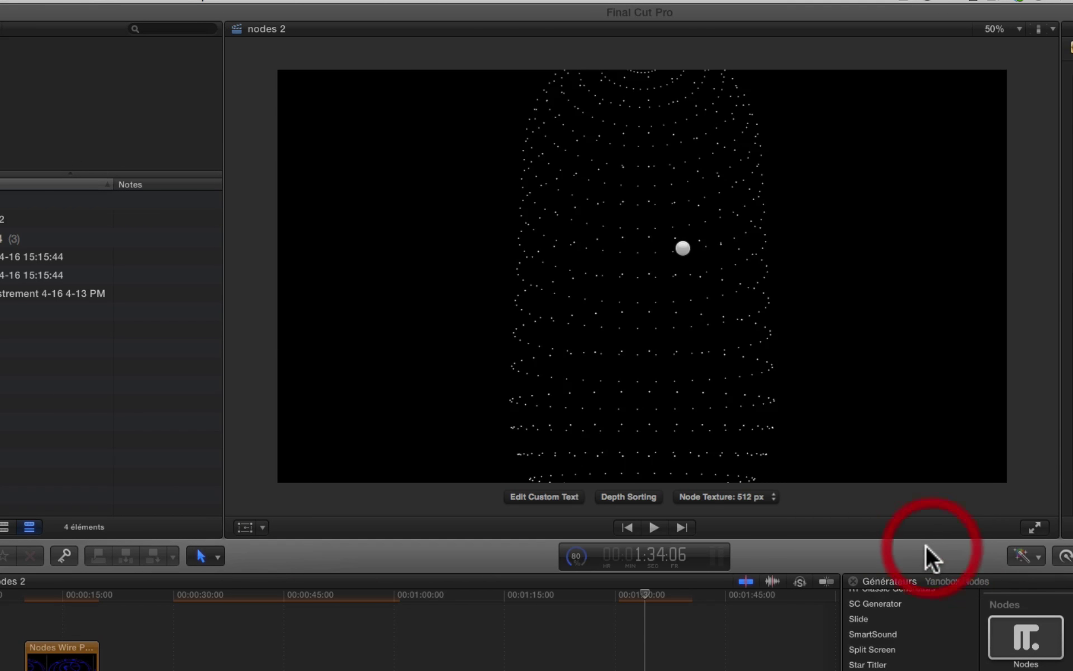
# Rotate the donut with its on-screen control until its hole faces the viewer, and set the generator's form to Circle
pyautogui.moveTo(687, 248); pyautogui.dragTo(661, 283)
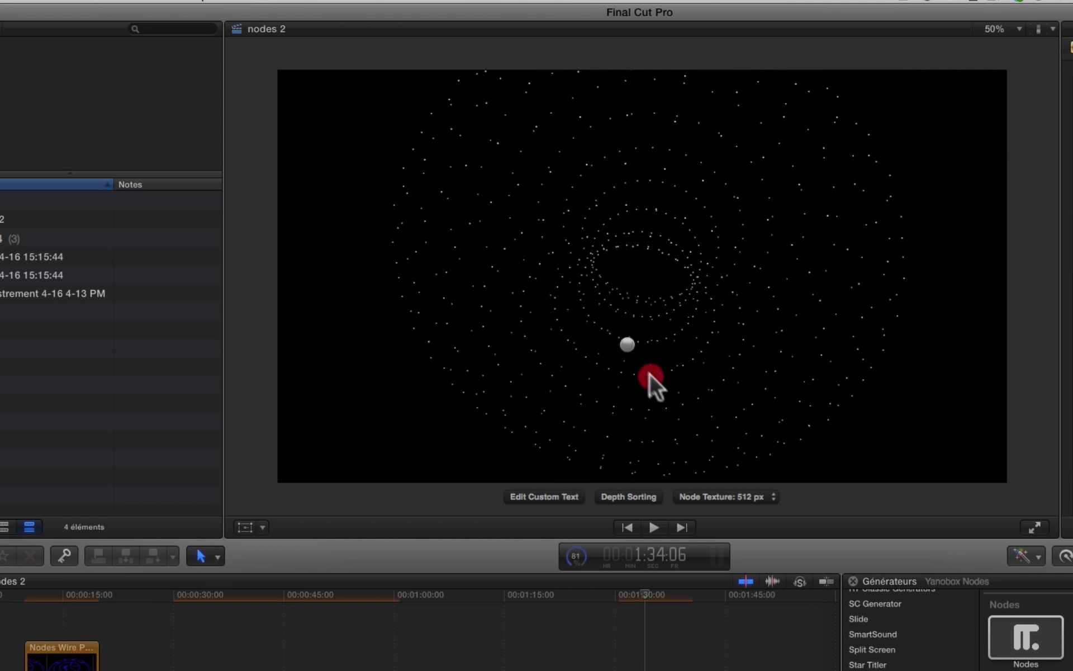
pyautogui.moveTo(659, 397); pyautogui.dragTo(650, 304)
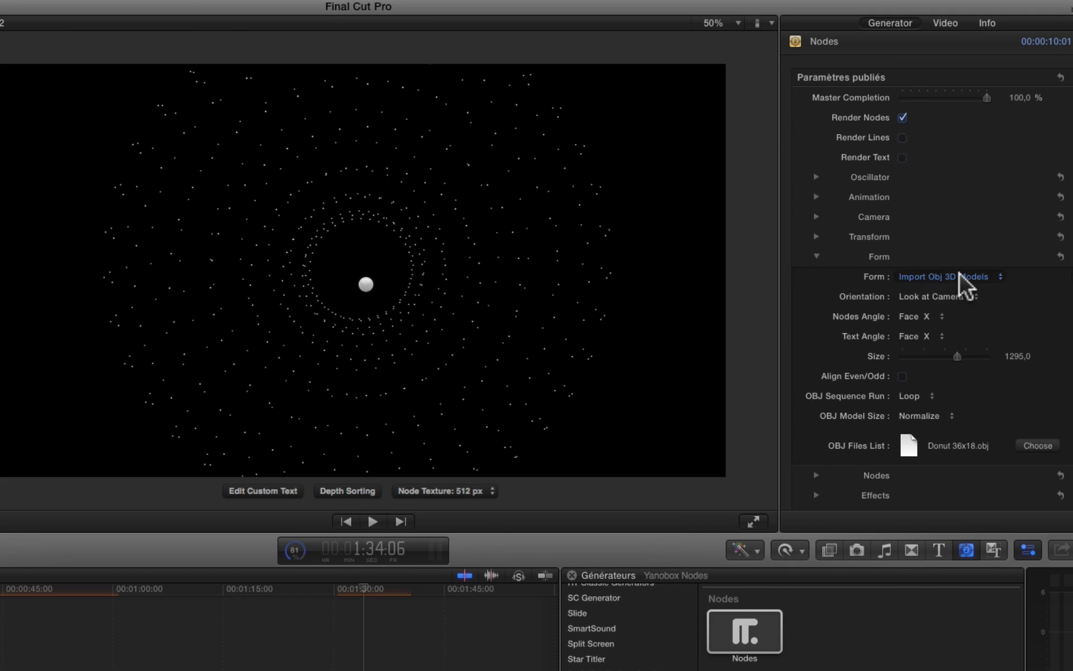
pyautogui.click(958, 276)
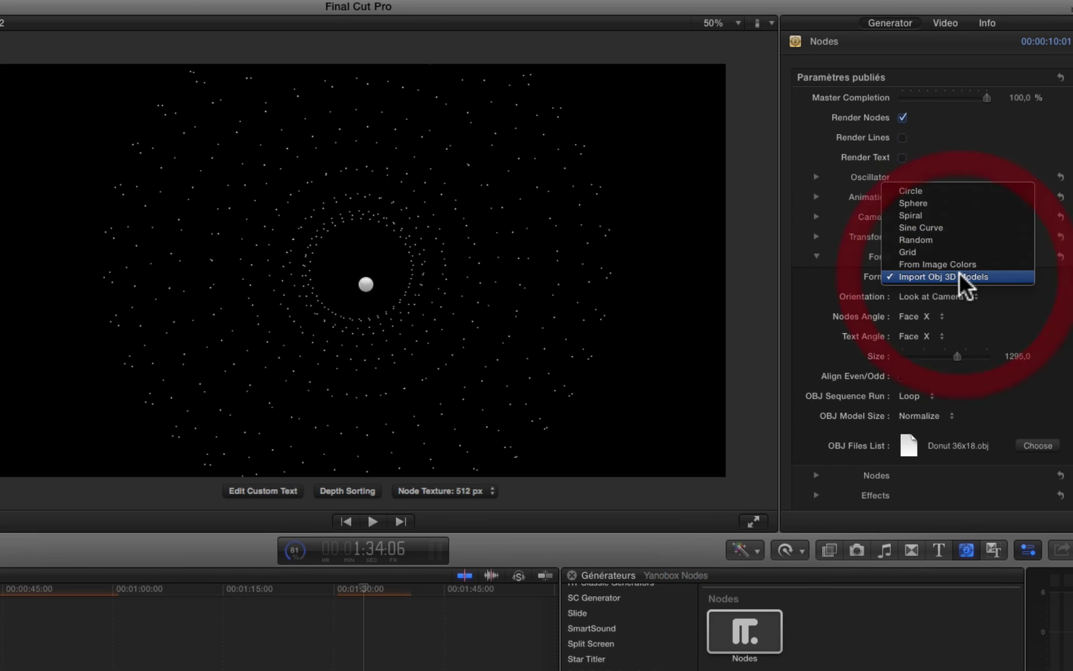
pyautogui.click(935, 190)
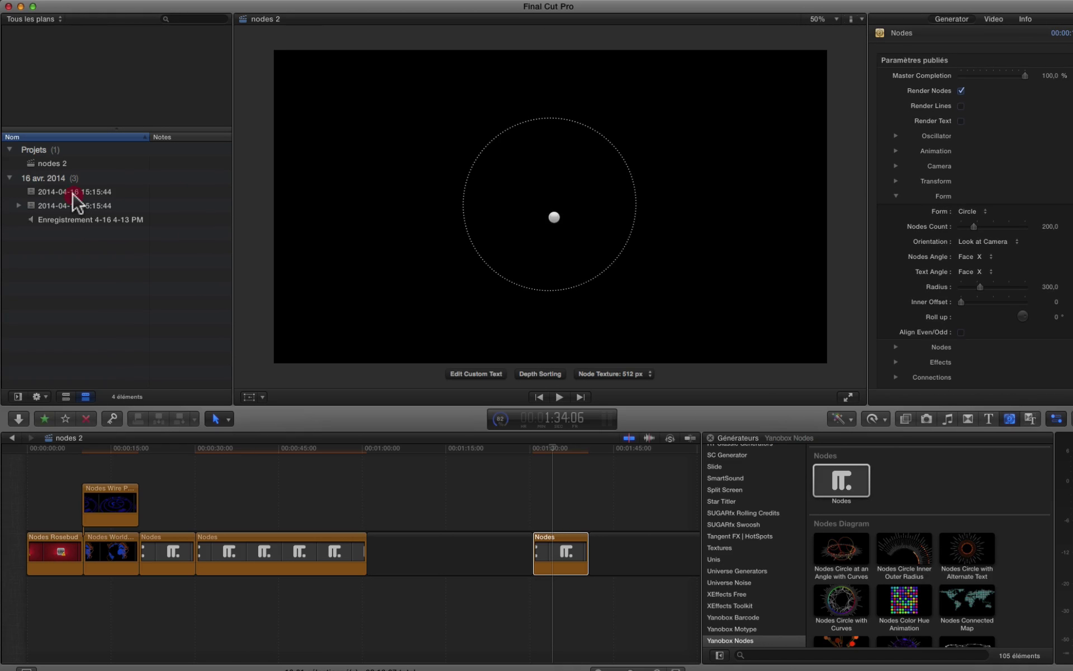
pyautogui.click(73, 194)
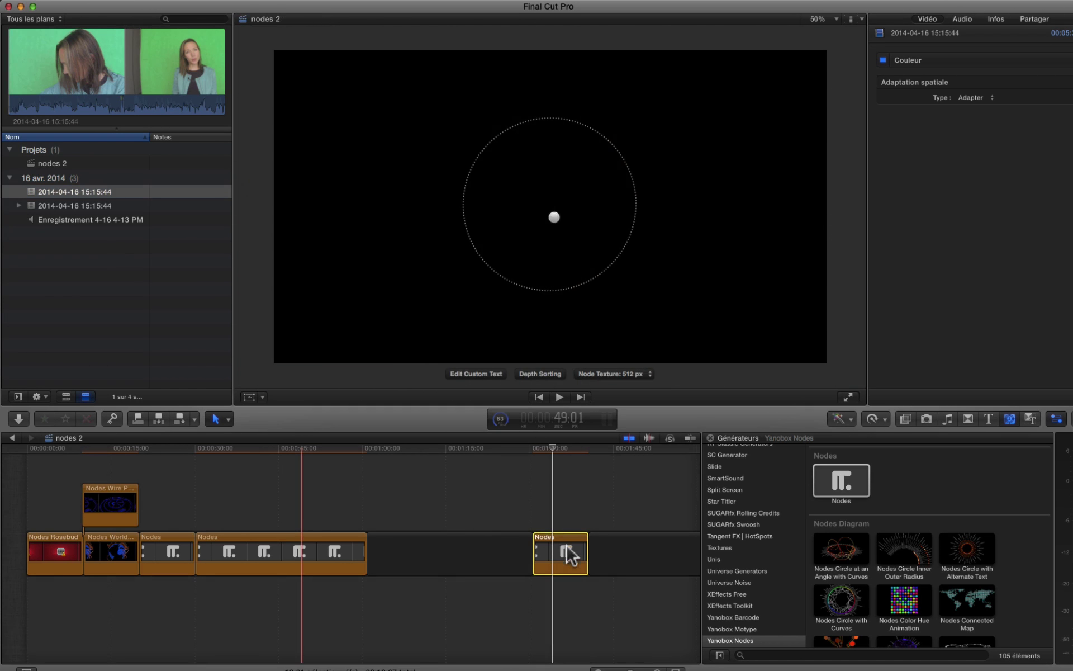
pyautogui.click(567, 548)
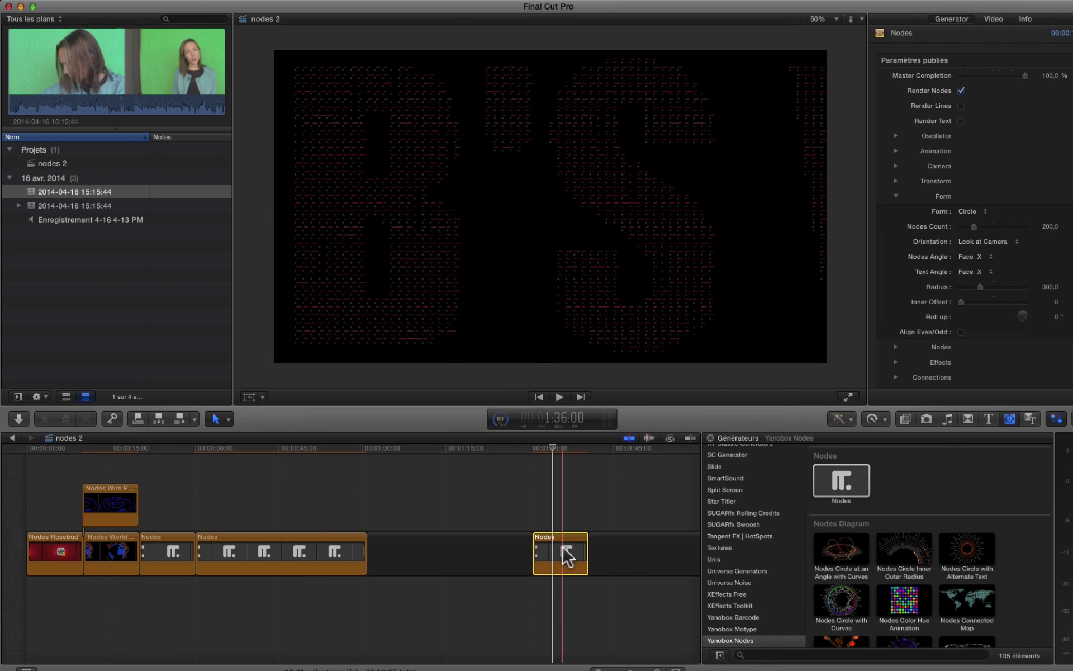
pyautogui.scroll(-5, 1028, 324)
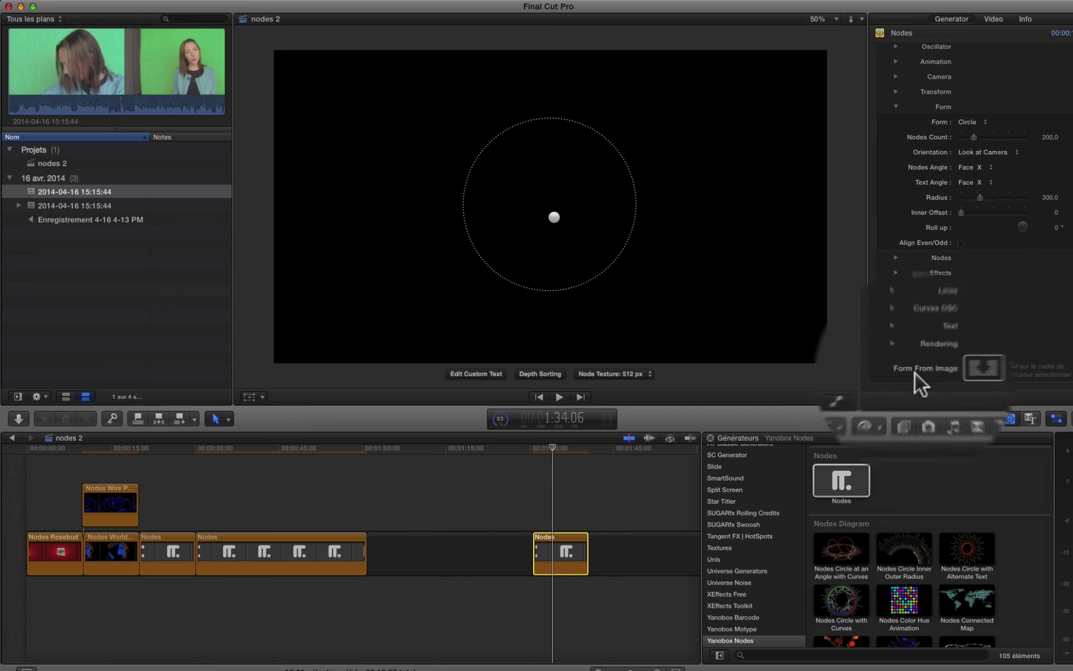
pyautogui.click(973, 367)
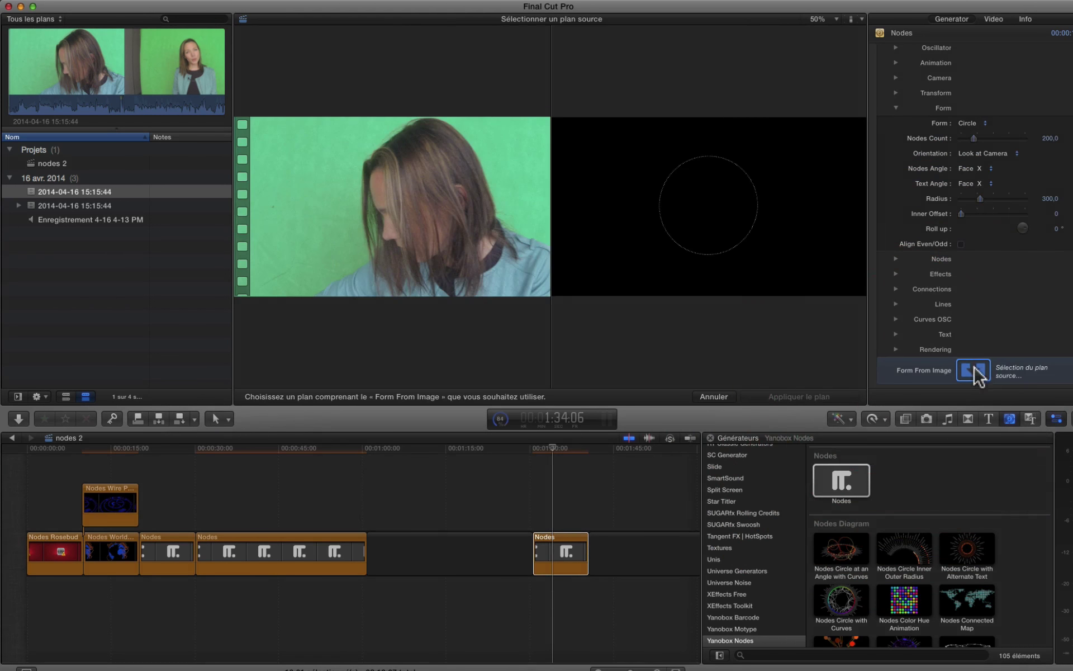
pyautogui.click(69, 195)
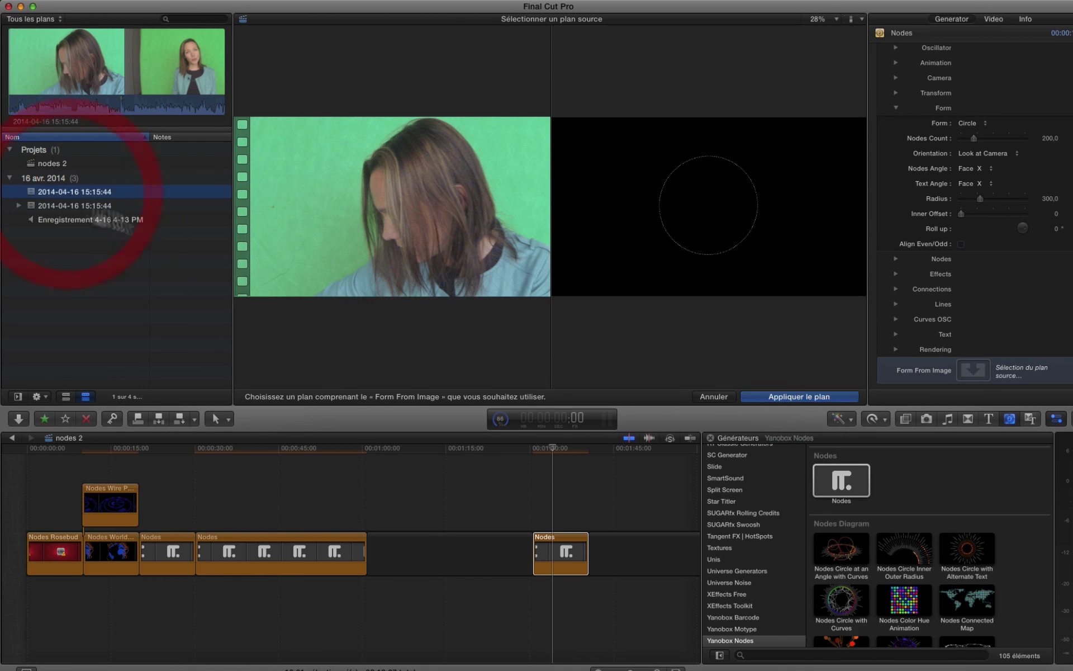
pyautogui.click(772, 394)
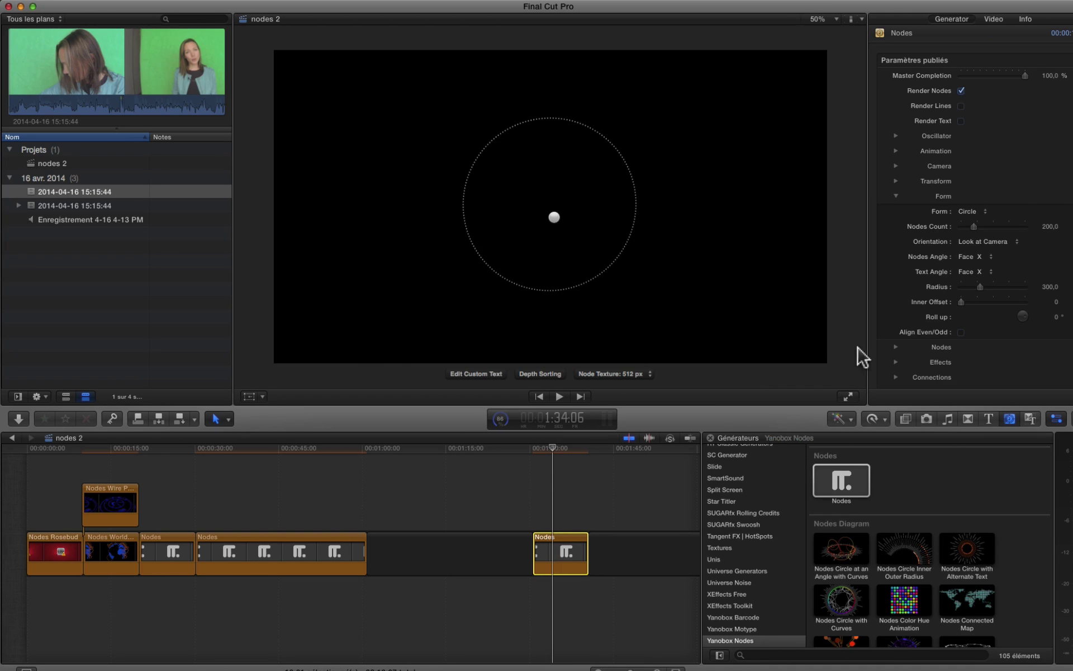
# Set the generator's form to From Image Colors and its component to Green
pyautogui.click(973, 212)
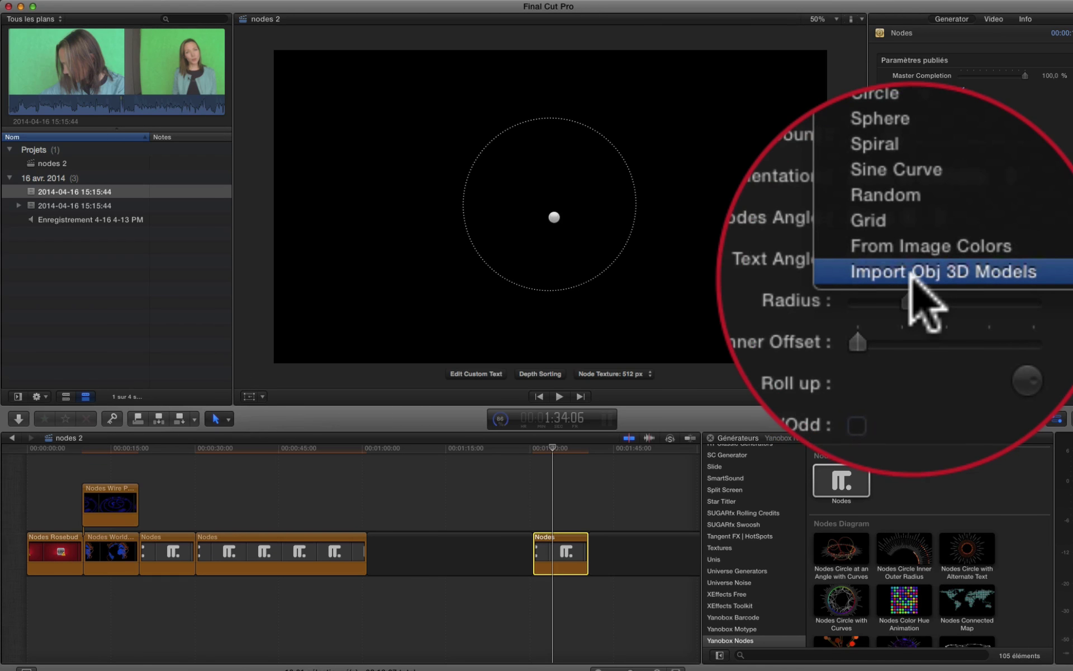
pyautogui.press('Escape')
pyautogui.click(985, 274)
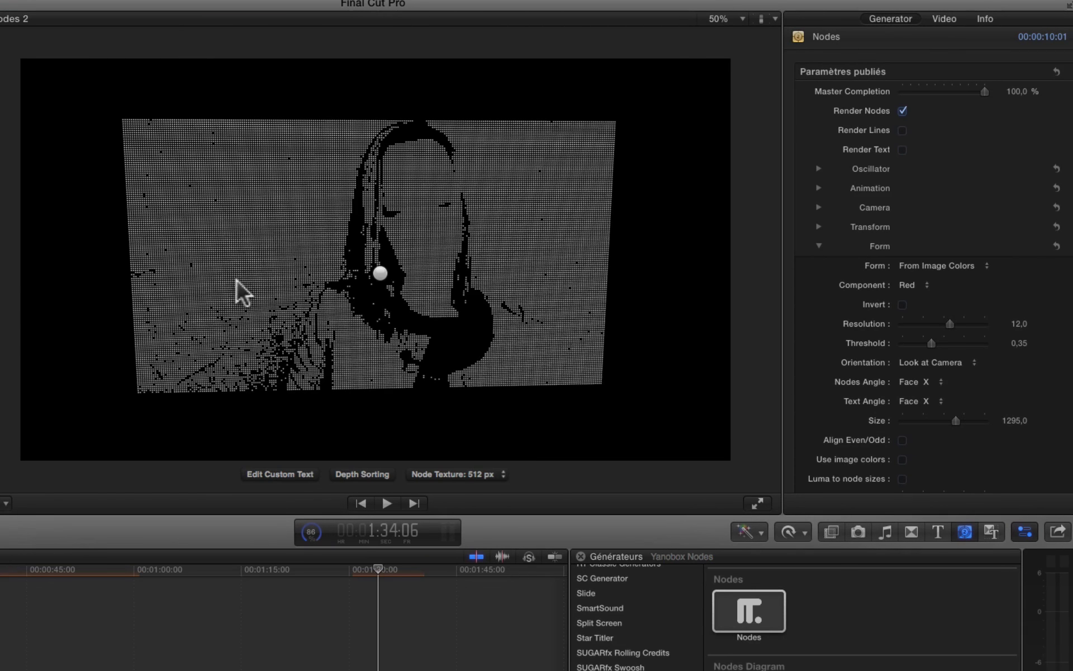
pyautogui.click(910, 285)
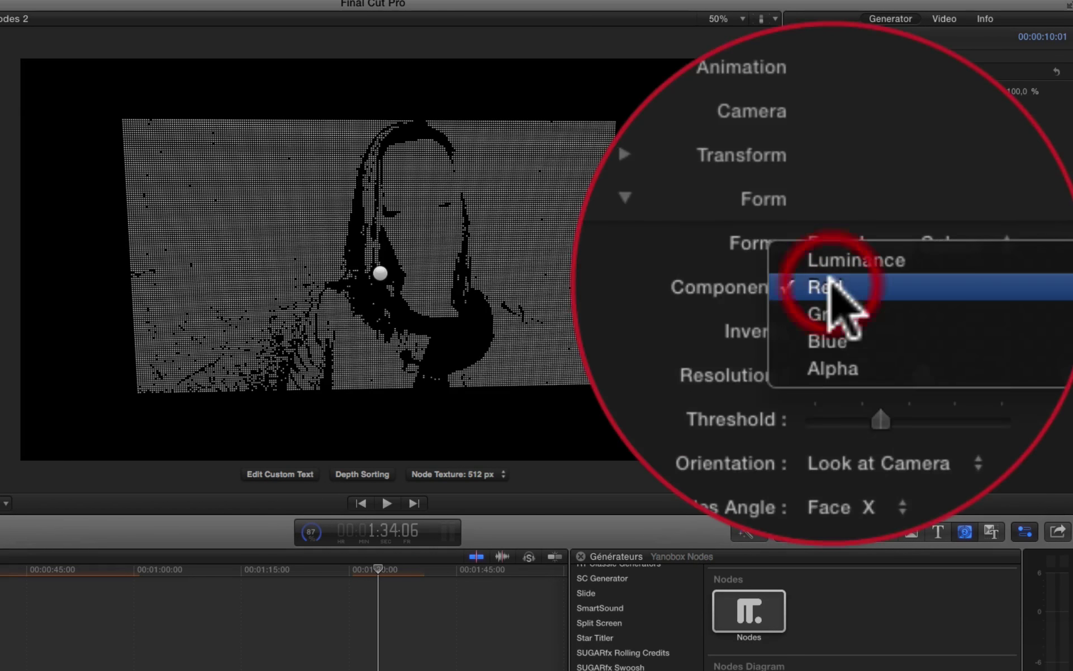
pyautogui.click(915, 305)
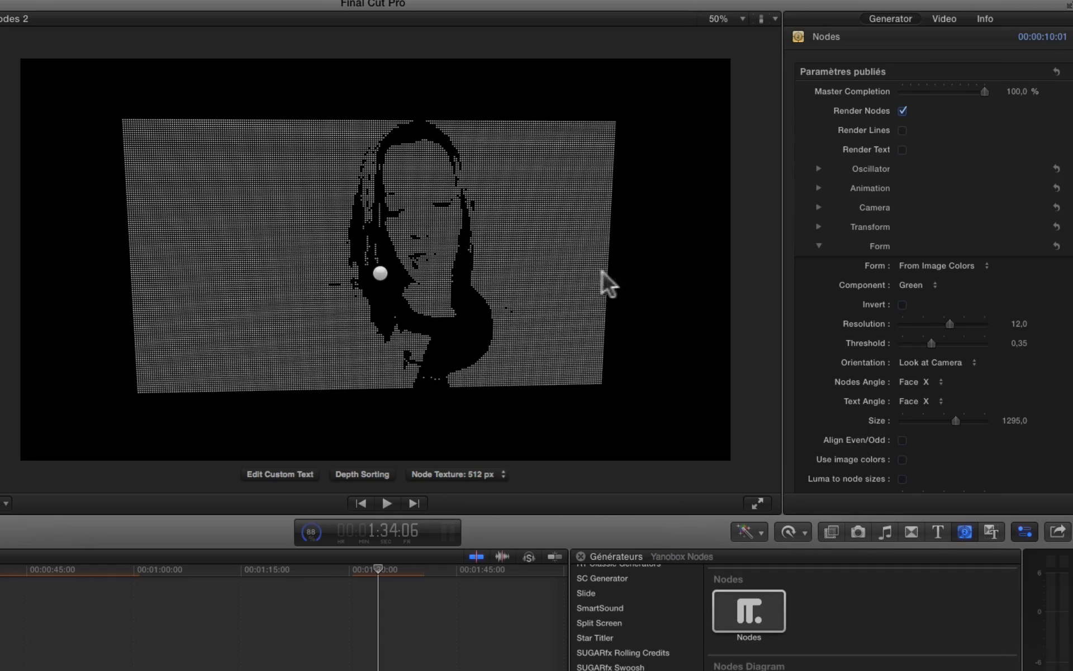
# Try the Invert option on the image form and switch it off again
pyautogui.click(903, 305)
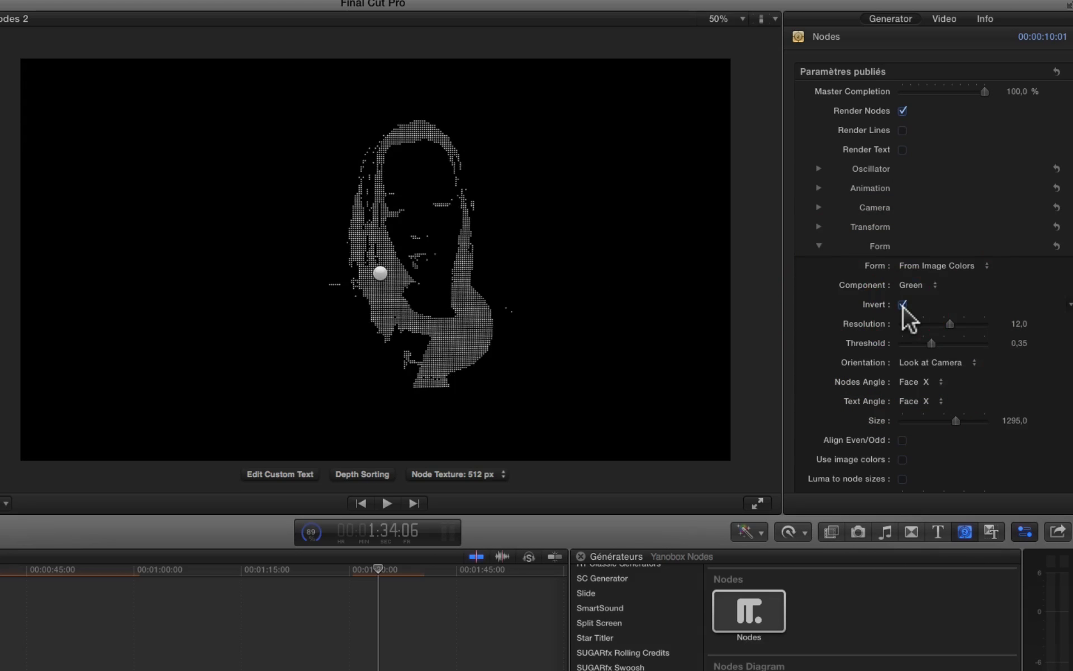
pyautogui.click(903, 304)
pyautogui.click(666, 330)
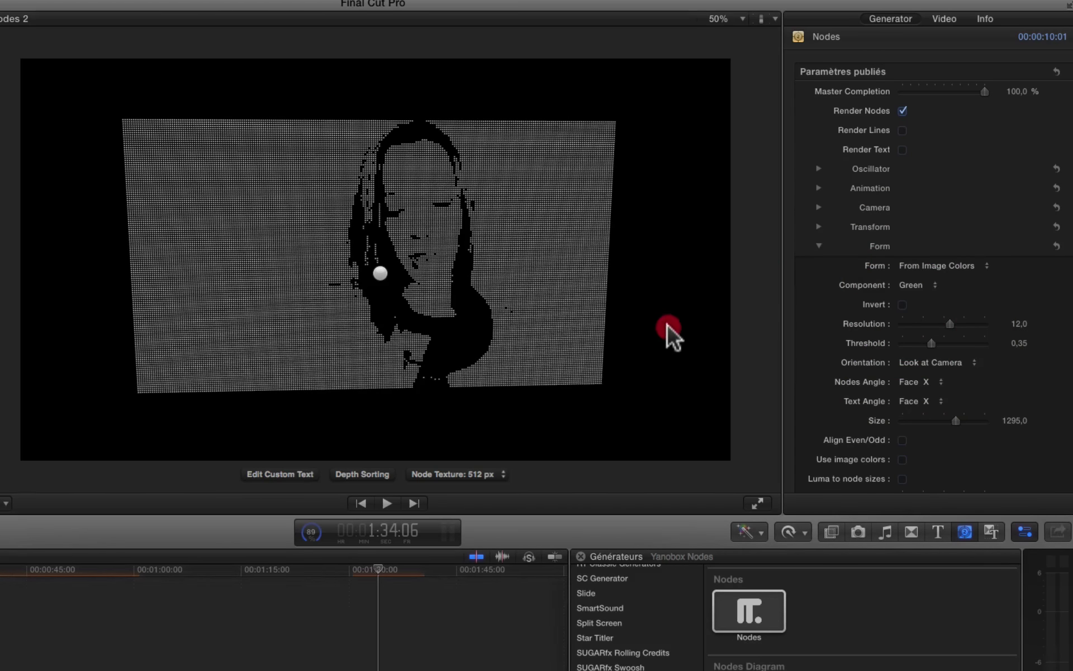
# Tilt the image form slightly with its on-screen control and set the generator's form back to Circle
pyautogui.moveTo(378, 274)
pyautogui.mouseDown()
pyautogui.moveTo(378, 283)
pyautogui.moveTo(378, 256)
pyautogui.moveTo(374, 292)
pyautogui.mouseUp()
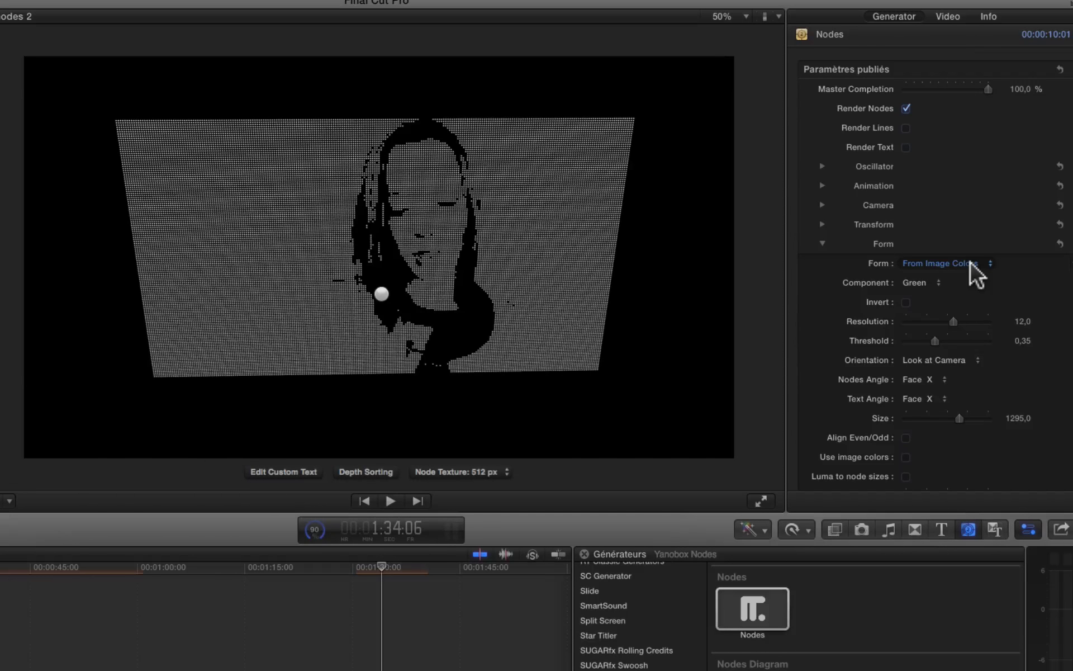
pyautogui.click(971, 264)
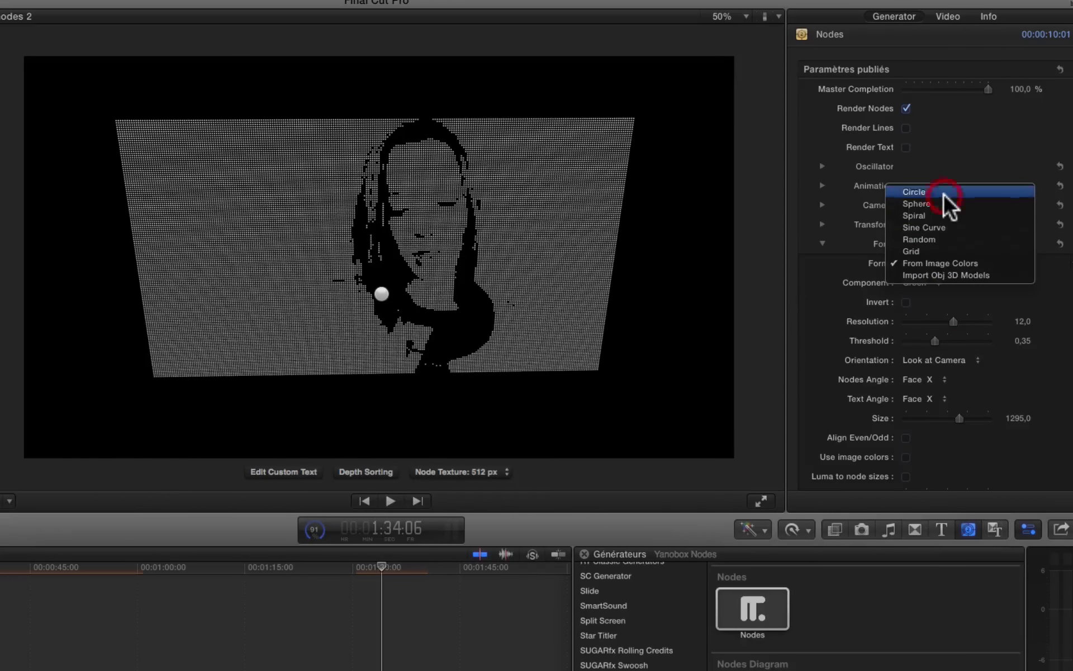
pyautogui.press('Escape')
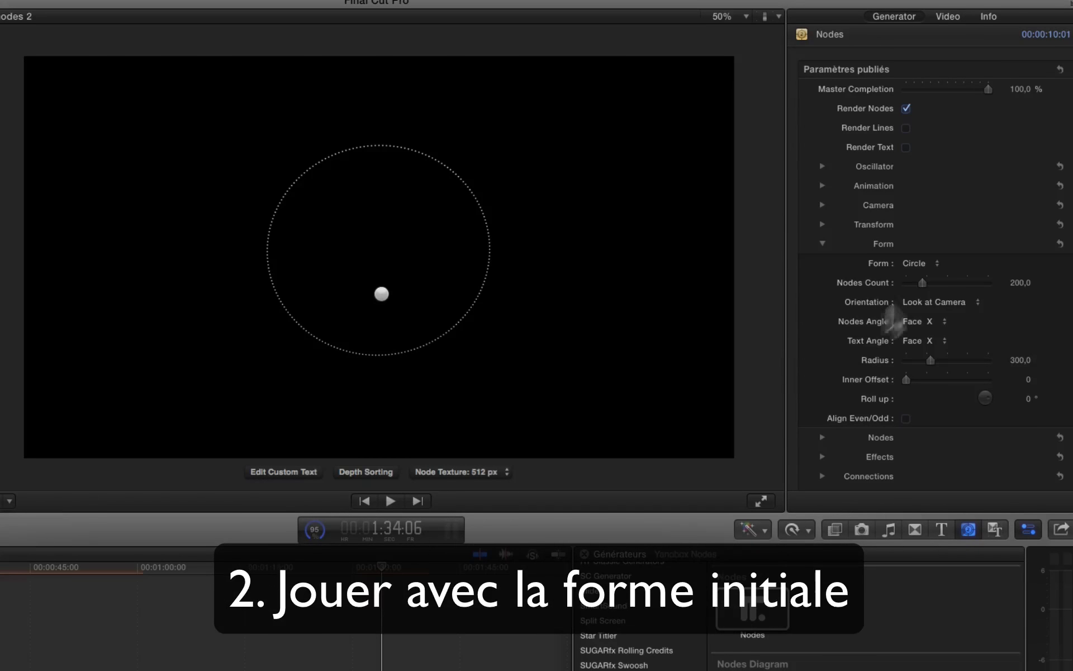
# Collapse the Form parameters and apply a Wave oscillator to the circle with an Osc Amplitude of 60
pyautogui.click(823, 244)
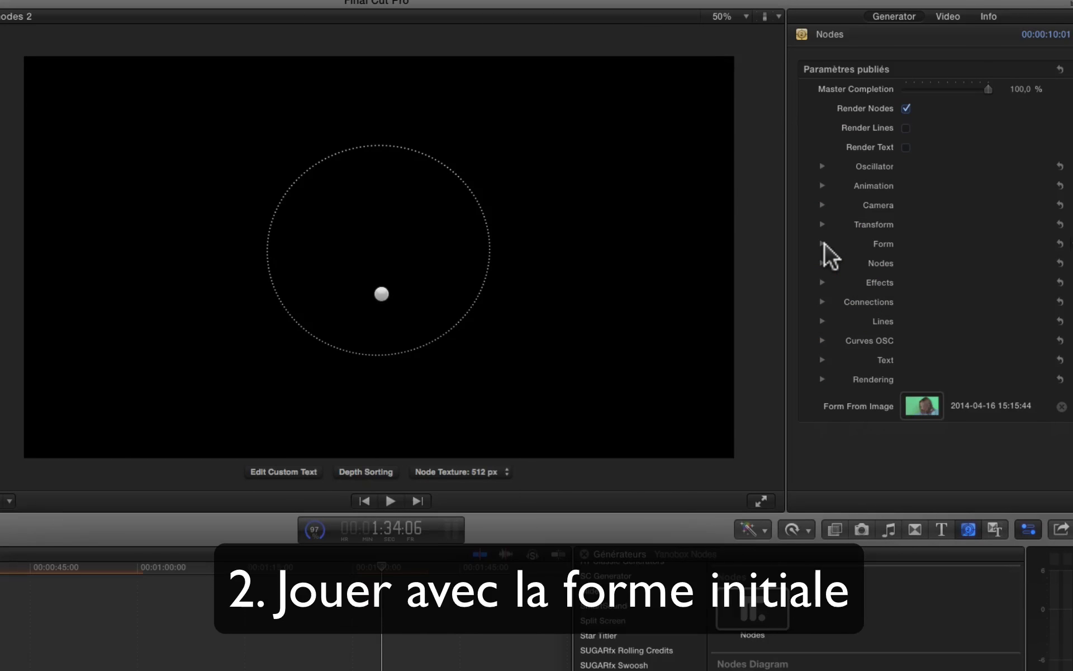
pyautogui.click(822, 166)
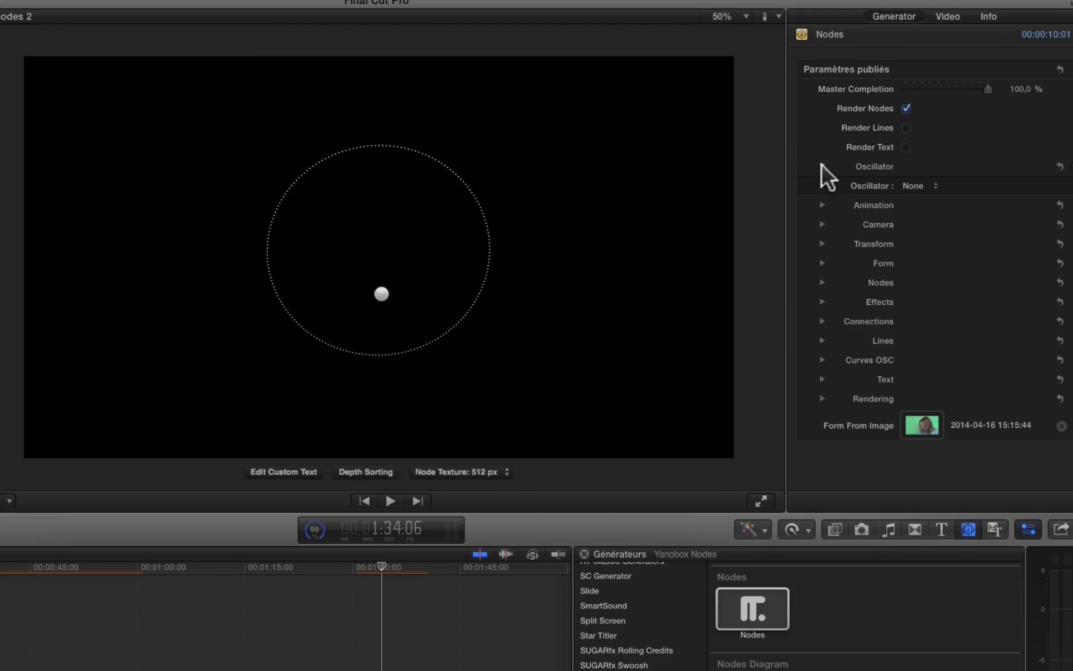
pyautogui.click(924, 186)
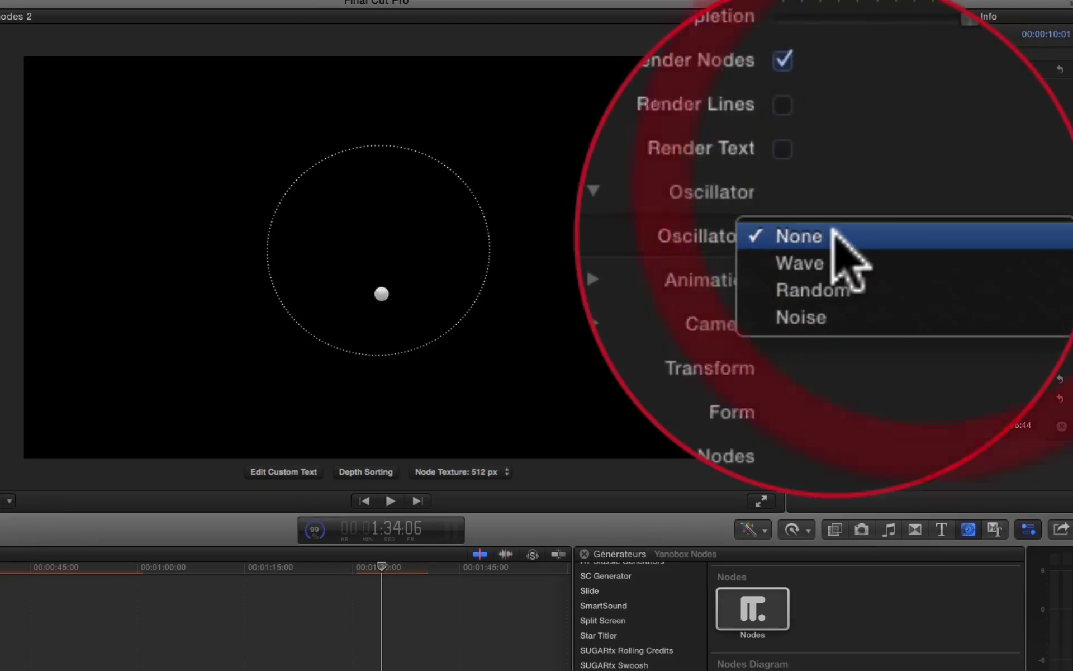
pyautogui.click(834, 237)
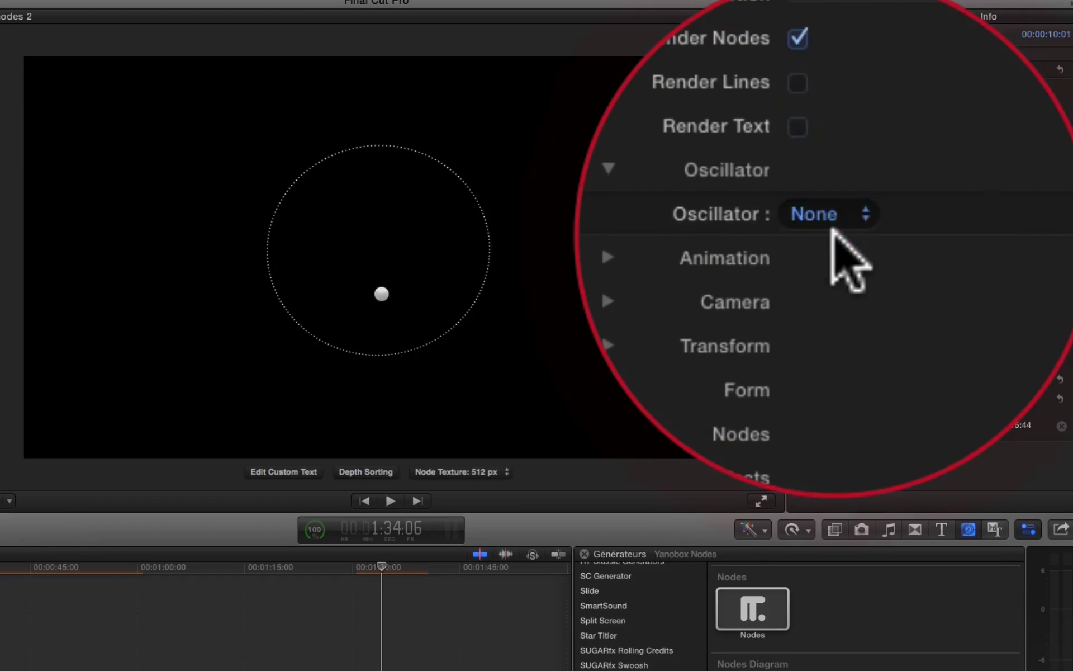
pyautogui.click(832, 234)
pyautogui.click(831, 229)
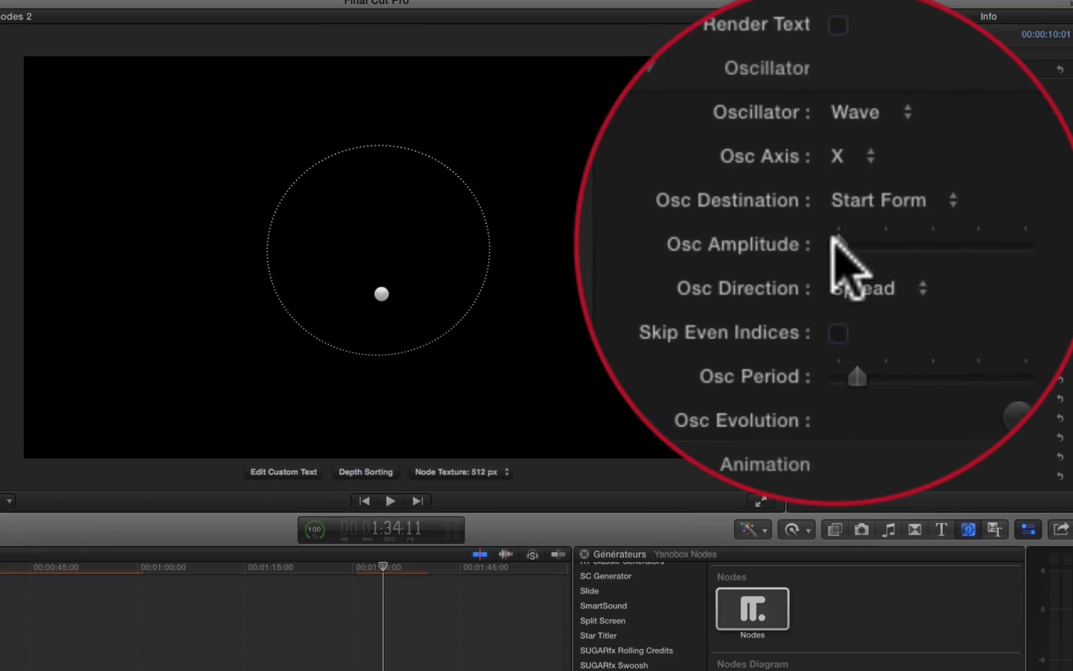
pyautogui.click(832, 240)
pyautogui.moveTo(834, 246); pyautogui.dragTo(911, 244)
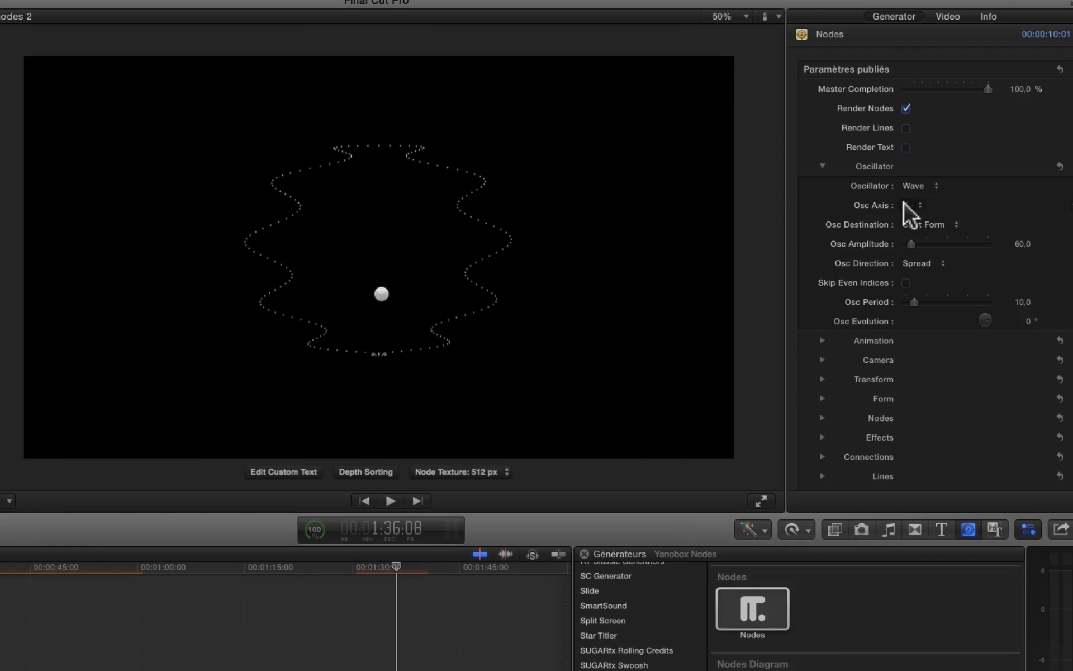
# Try the wave oscillation on the Y axis and set Osc Axis to Z
pyautogui.click(915, 215)
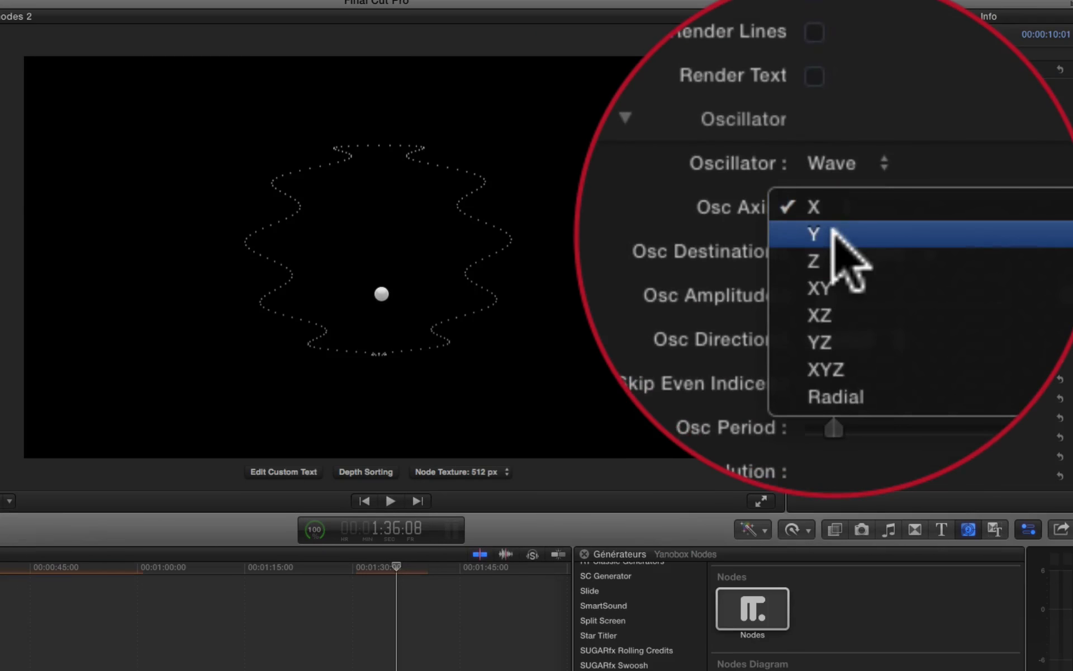
pyautogui.click(833, 231)
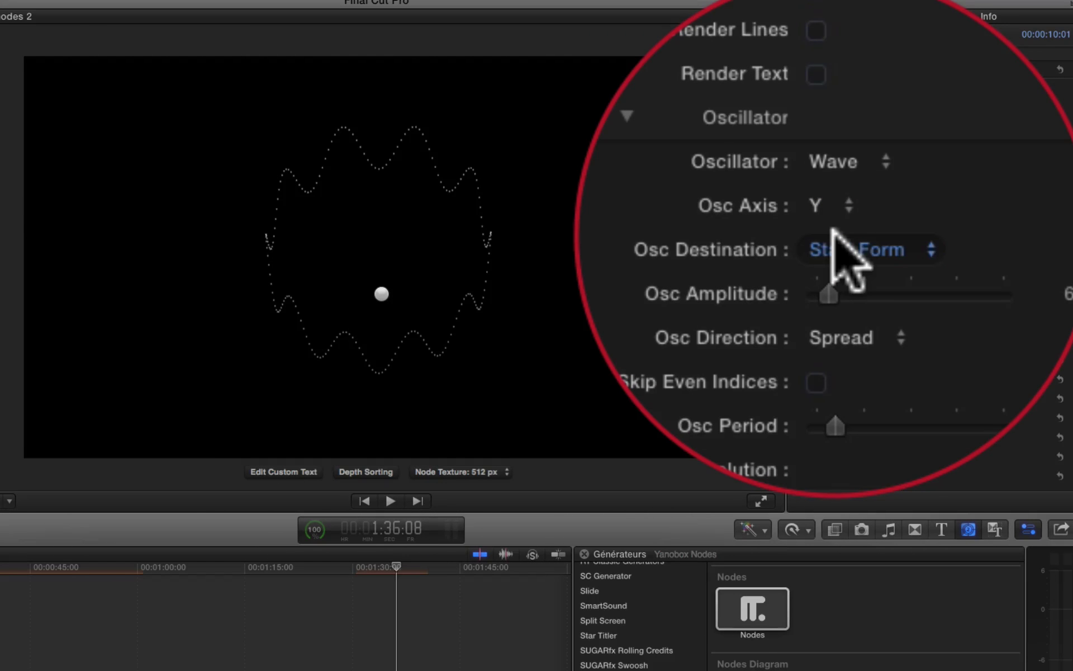
pyautogui.click(827, 229)
pyautogui.click(833, 232)
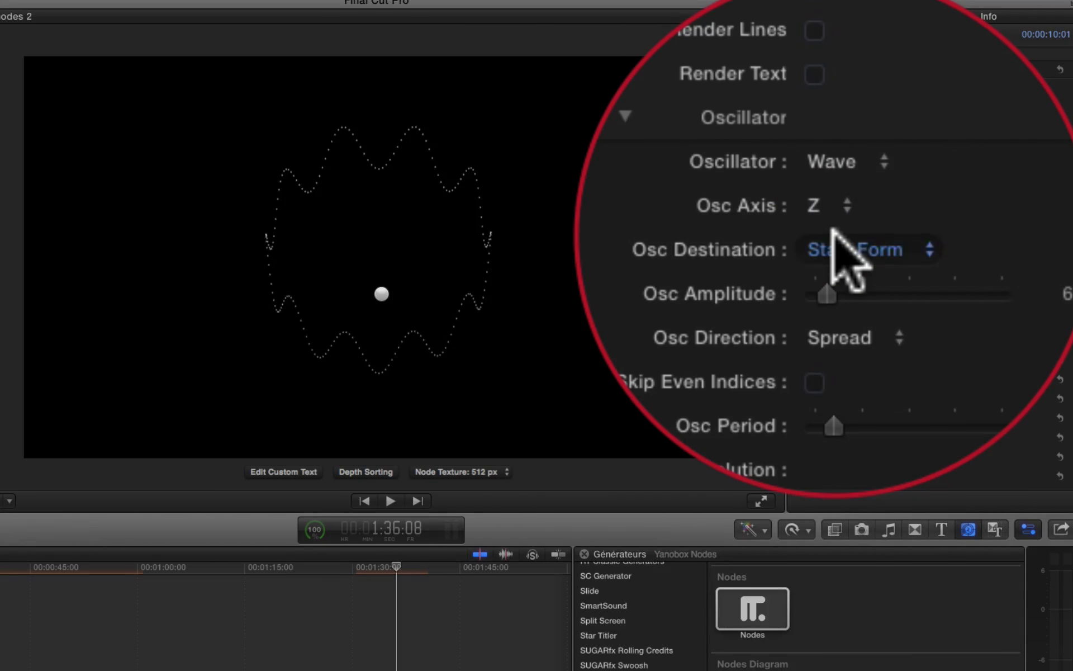
# Switch the Oscillator to Random and try the oscillation on the Y, X and YZ axes
pyautogui.click(834, 234)
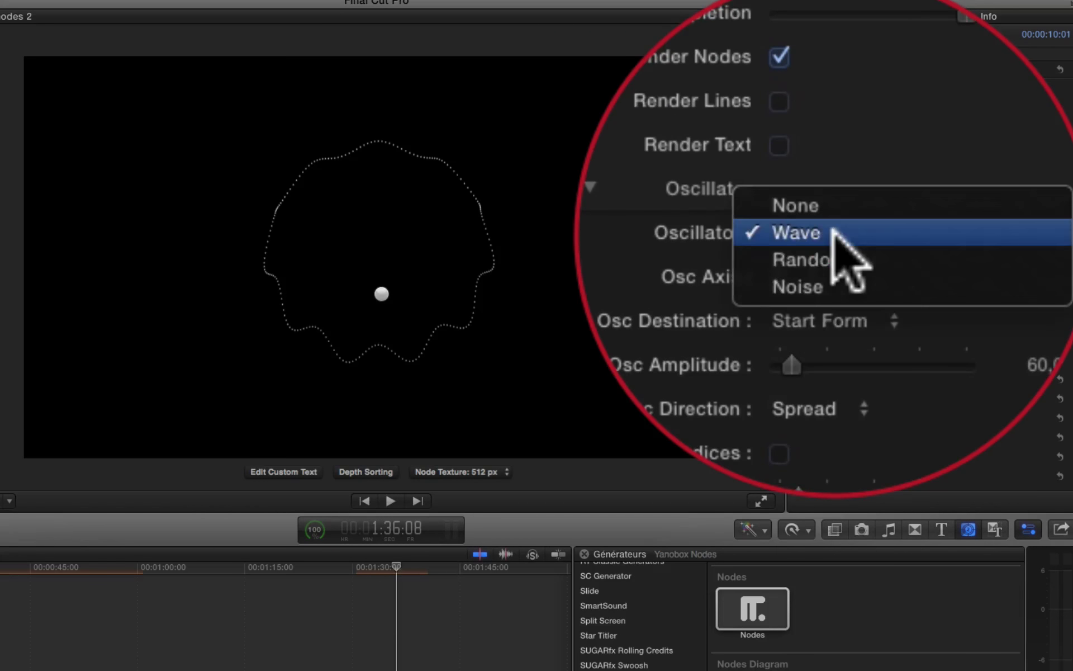
pyautogui.click(833, 229)
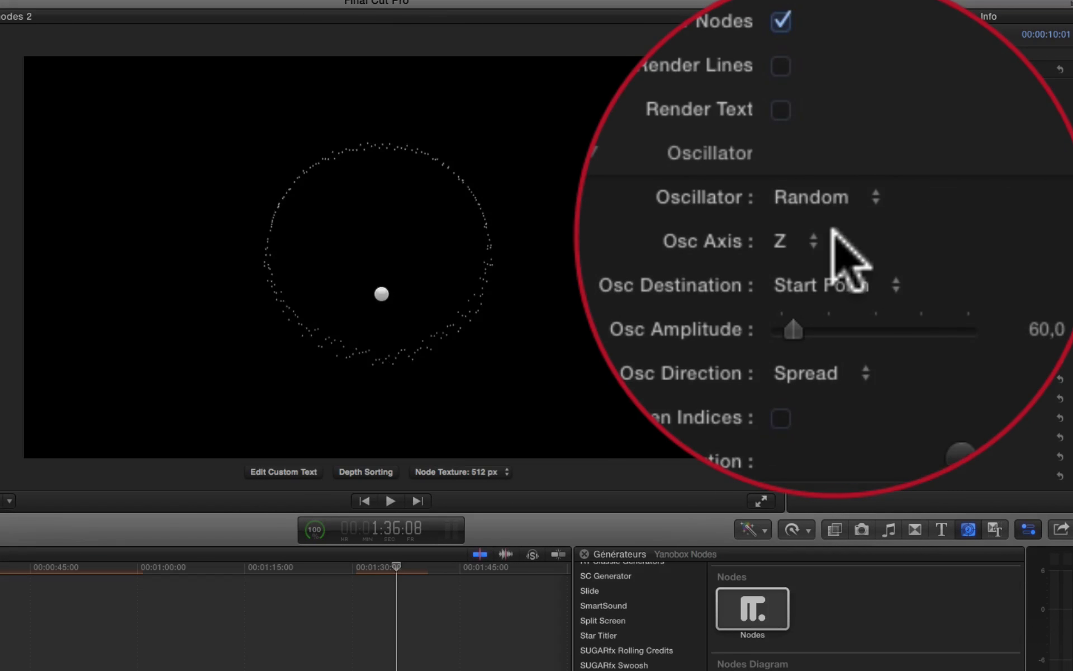
pyautogui.click(833, 231)
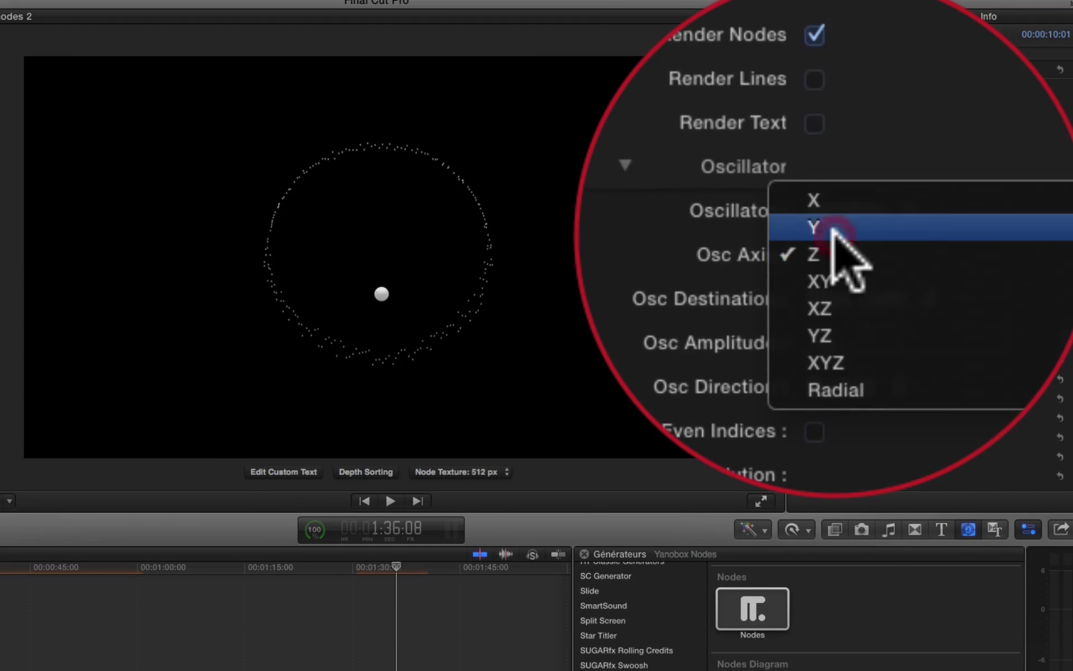
pyautogui.click(833, 230)
pyautogui.click(833, 230)
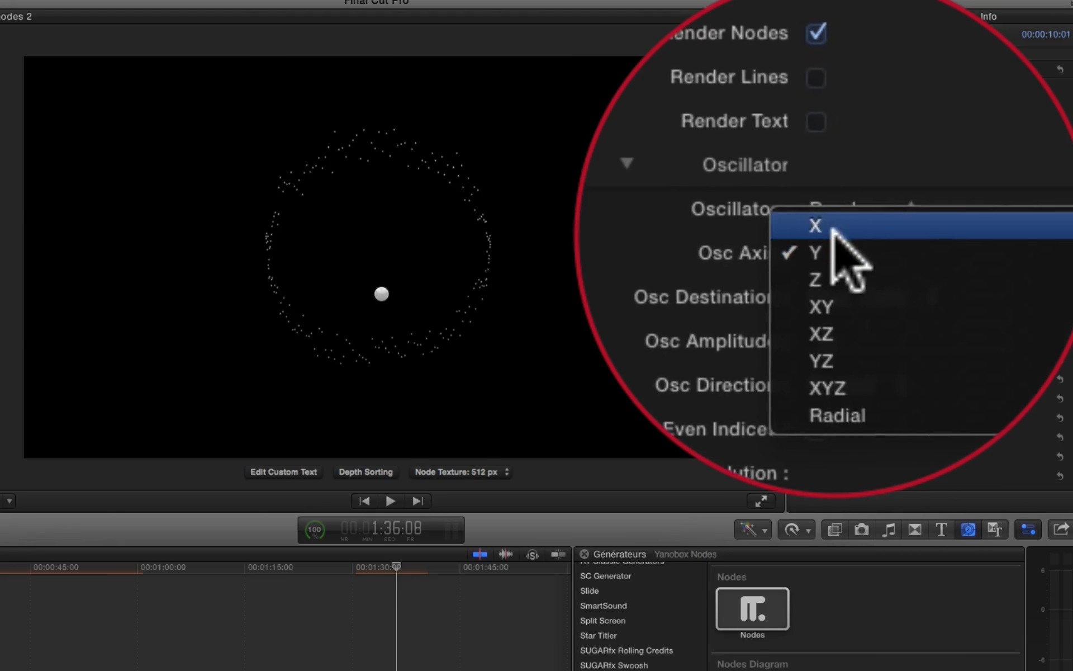
pyautogui.click(833, 230)
pyautogui.click(833, 223)
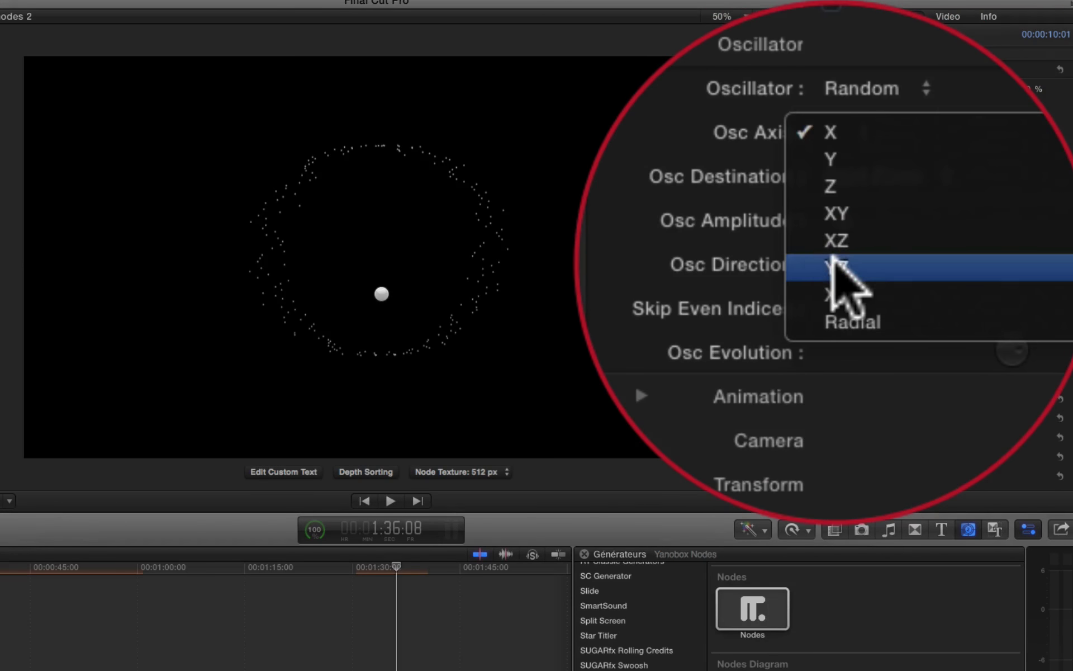
pyautogui.click(832, 258)
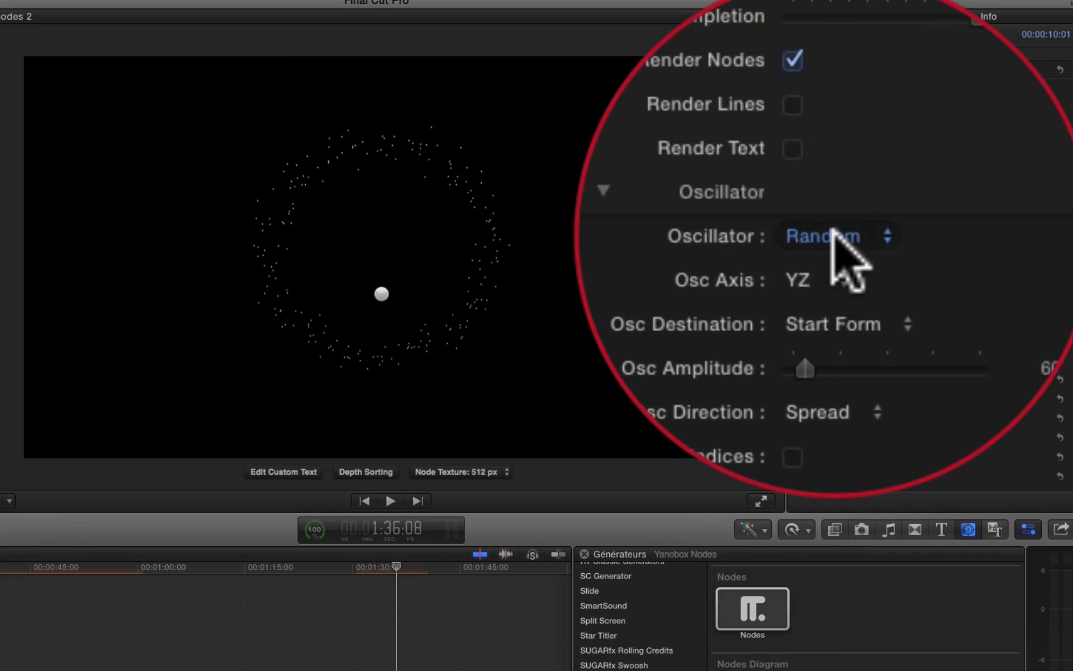
# Set the Oscillator back to Wave, set Osc Destination to All Forms and try a lower Osc Amplitude of about 44
pyautogui.click(833, 232)
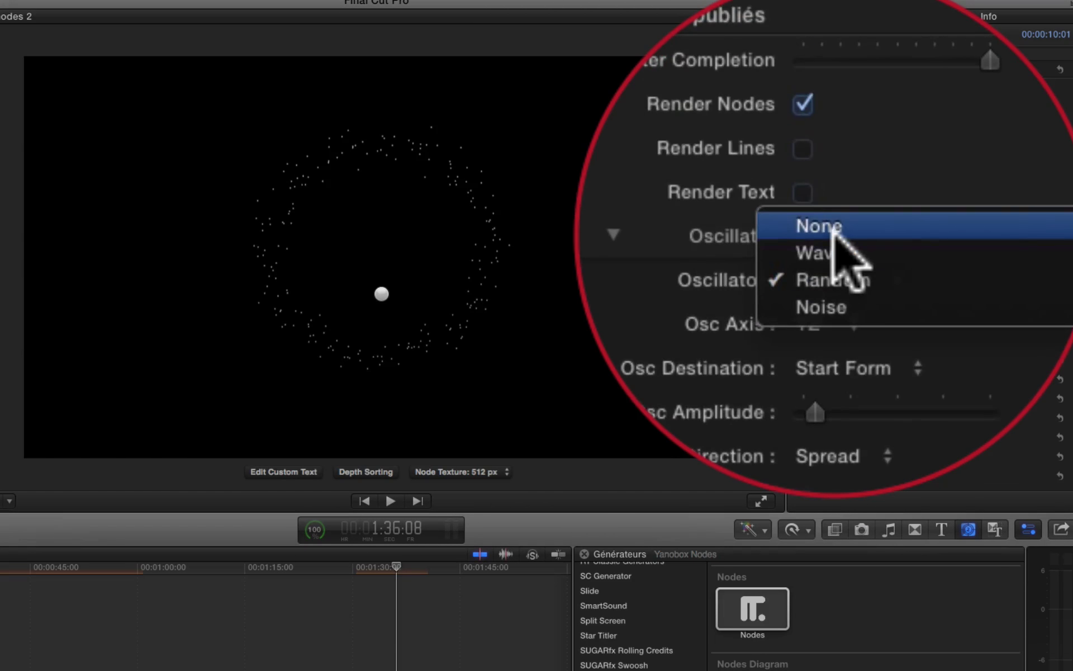
pyautogui.click(833, 236)
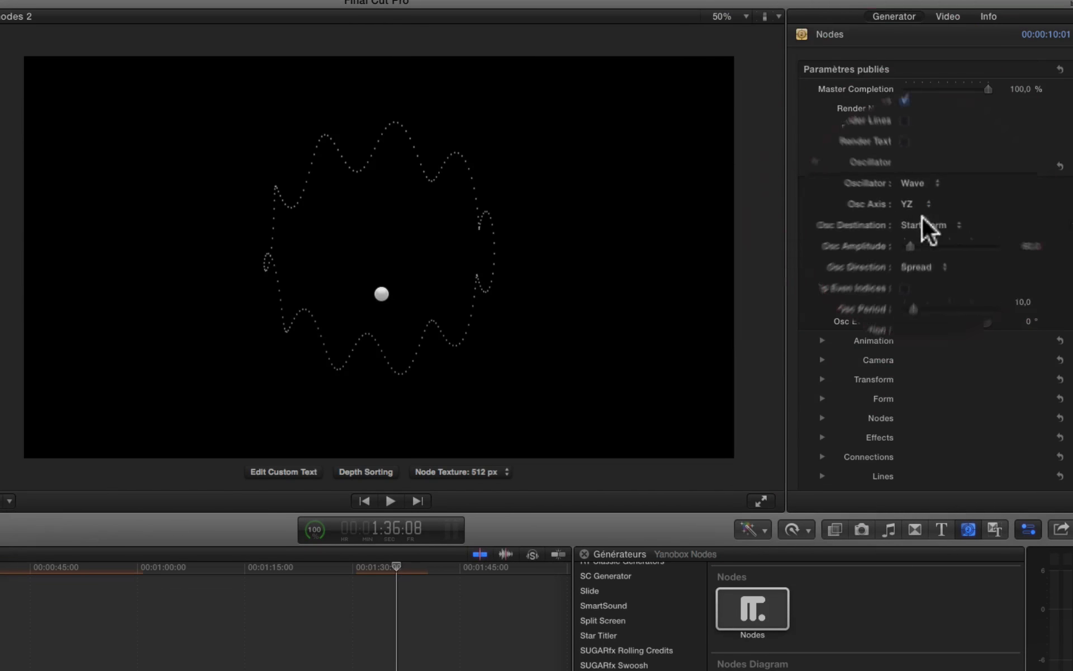
pyautogui.click(912, 246)
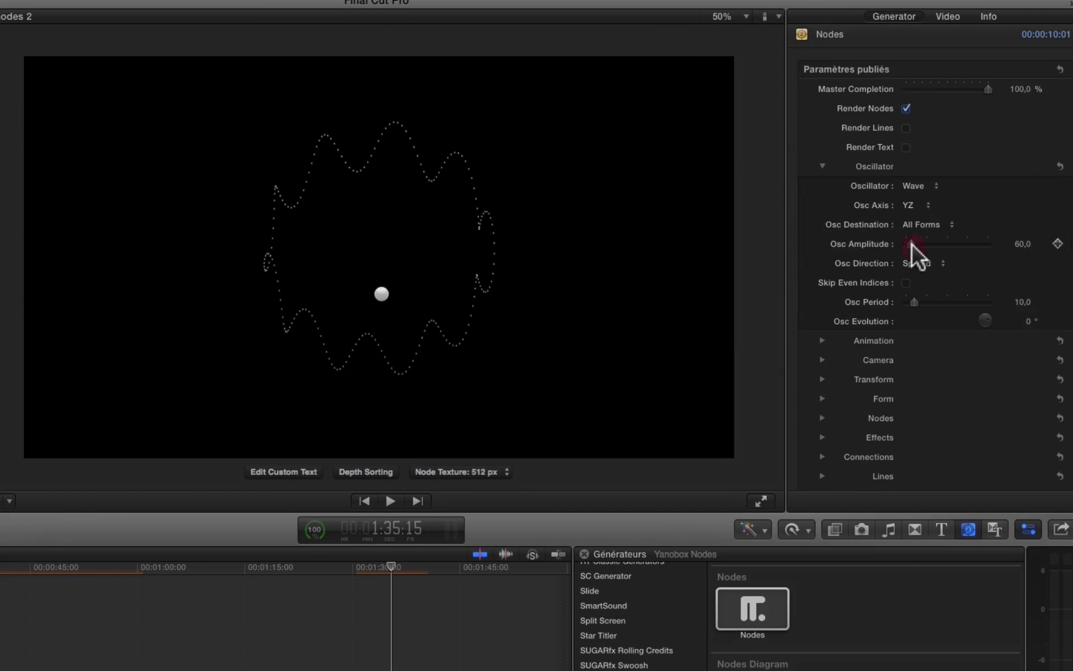
pyautogui.moveTo(913, 246)
pyautogui.mouseDown()
pyautogui.moveTo(933, 246)
pyautogui.moveTo(912, 245)
pyautogui.mouseUp()
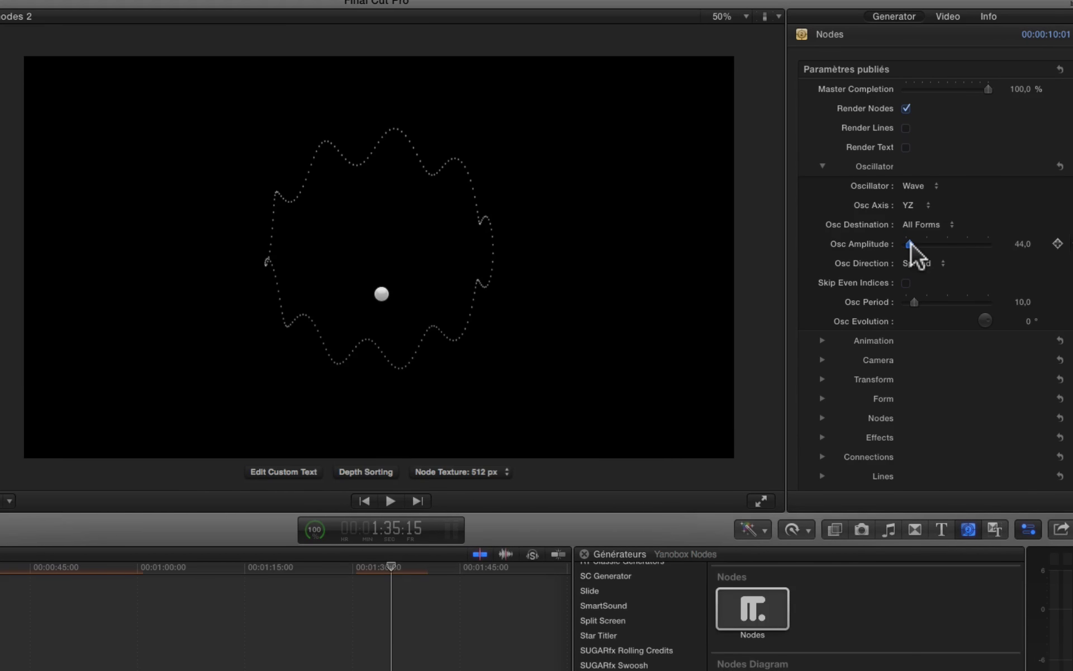
pyautogui.moveTo(912, 245); pyautogui.dragTo(912, 245)
# Set the Oscillator to None and collapse its parameters
pyautogui.click(911, 186)
pyautogui.click(915, 173)
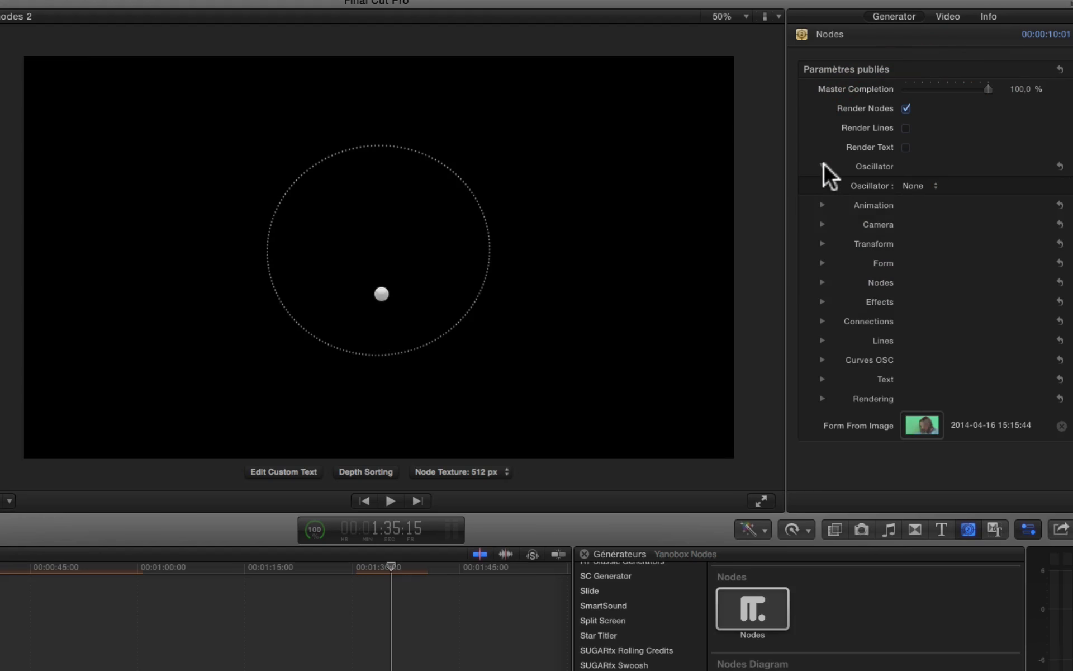
pyautogui.click(822, 166)
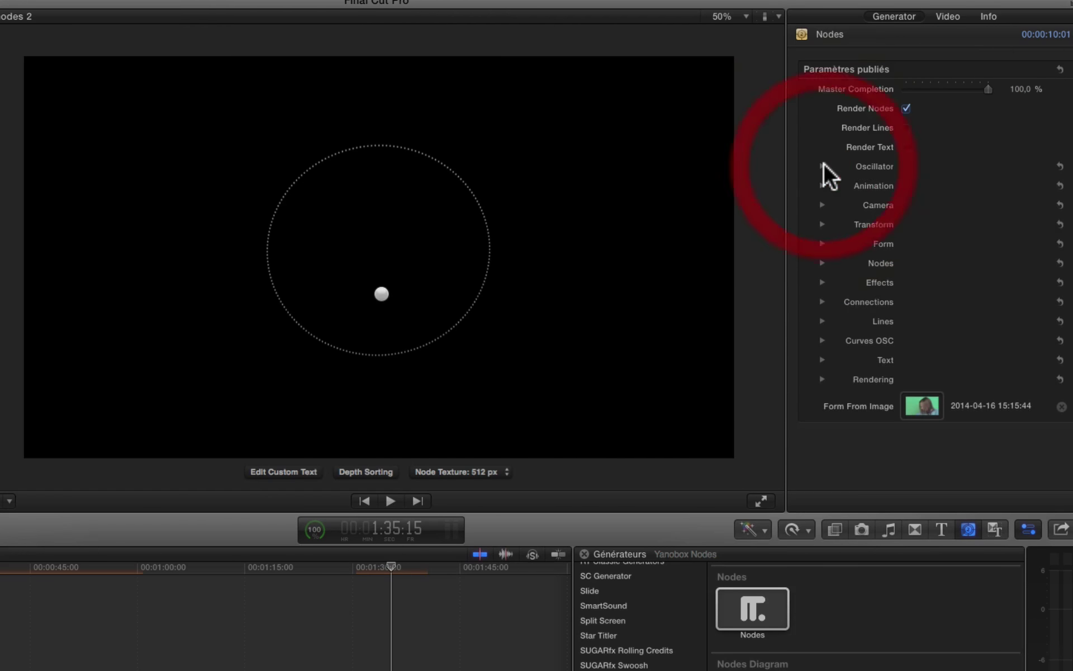
# Expand the Effects parameters and set the Effect to Morphing
pyautogui.click(823, 283)
pyautogui.click(913, 303)
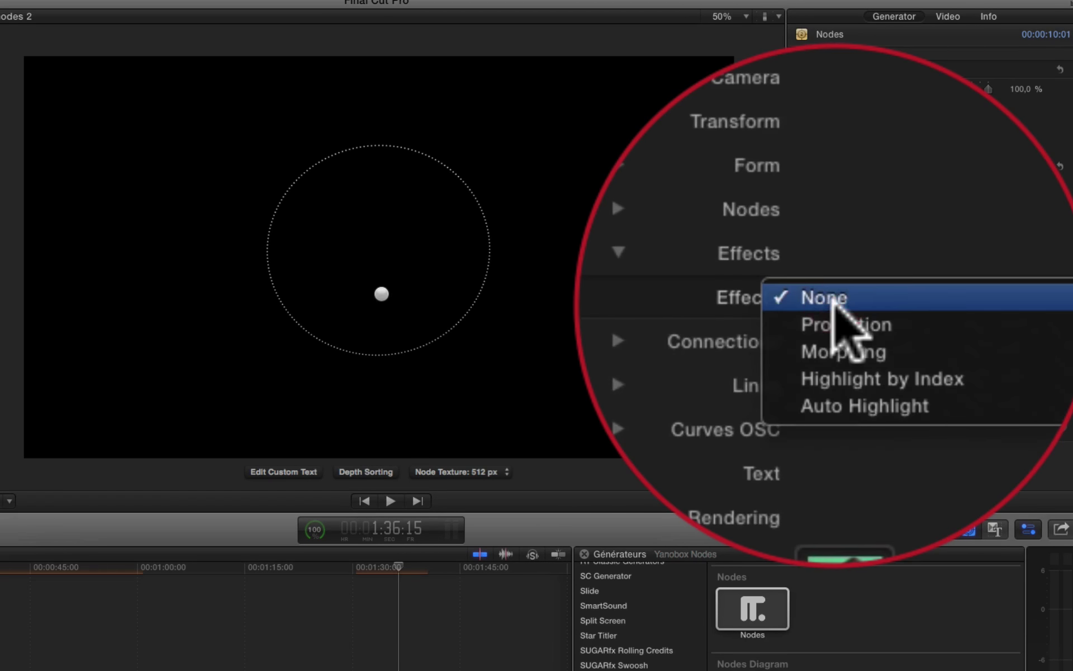
pyautogui.click(834, 325)
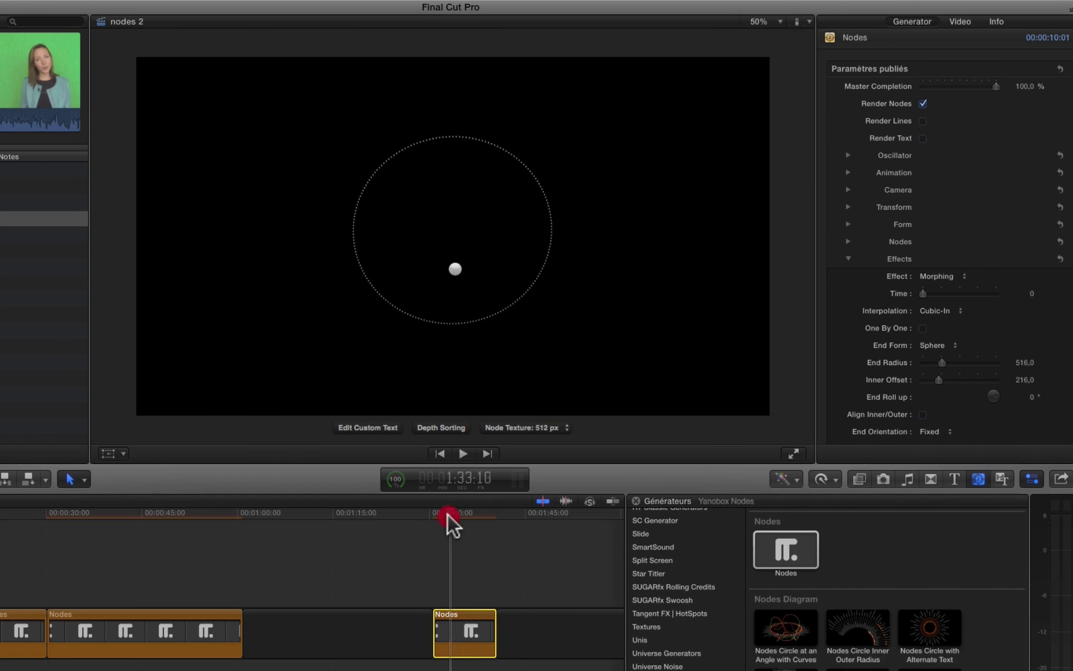
# Animate the morph by keyframing Time at 0 at the clip's start and raising it at 1:39:02 near the clip's end
pyautogui.moveTo(435, 520); pyautogui.dragTo(434, 522)
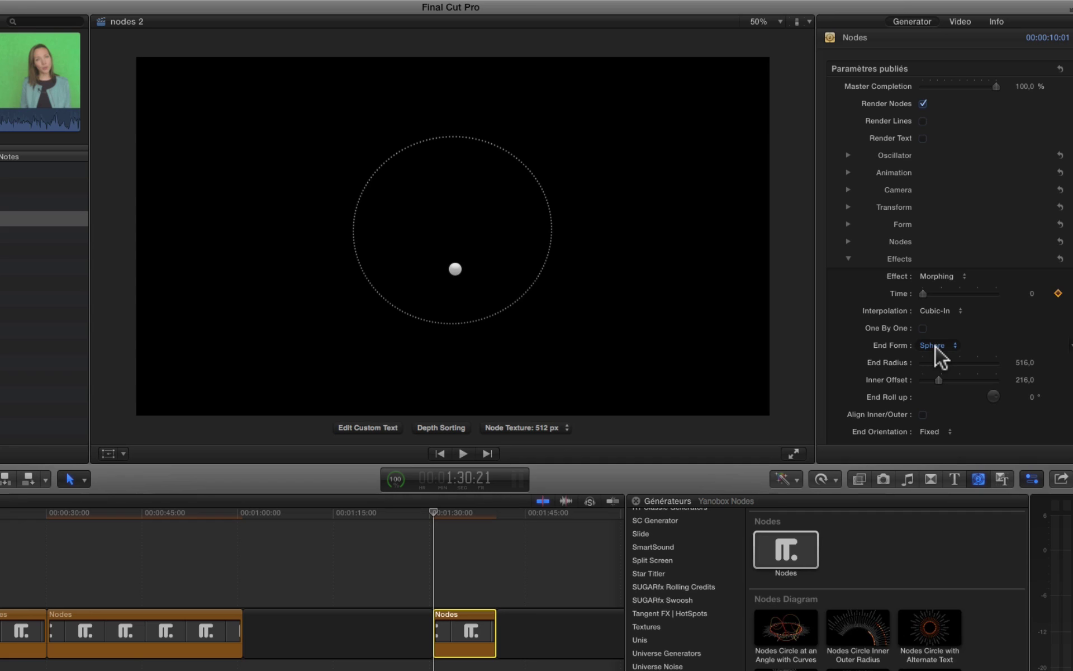
pyautogui.click(454, 508)
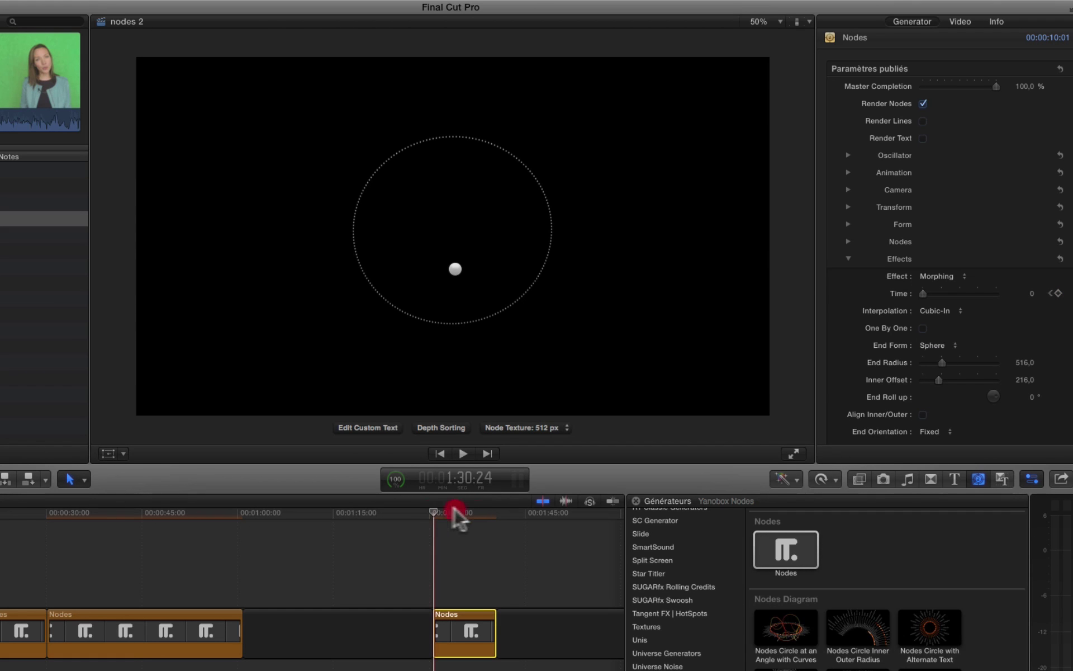
pyautogui.moveTo(454, 508); pyautogui.dragTo(486, 512)
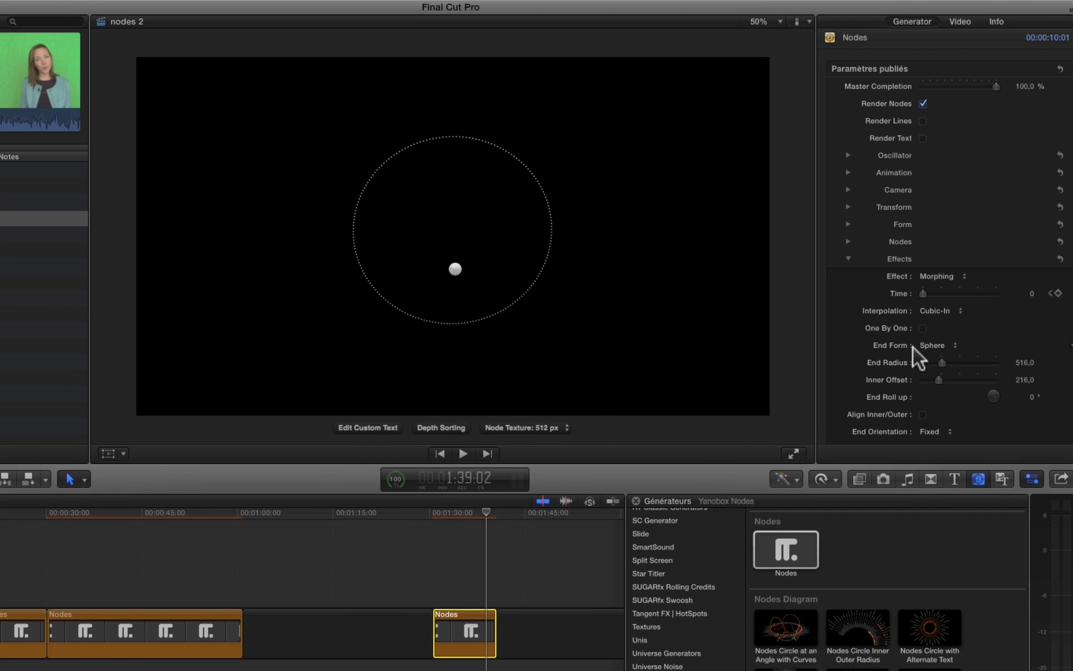
pyautogui.moveTo(923, 294); pyautogui.dragTo(985, 294)
pyautogui.moveTo(861, 294); pyautogui.dragTo(855, 294)
# Set the morph's Interpolation to Cubic-In/Out, End Radius to 357 and Inner Offset to 0, and check the morph at several frames
pyautogui.click(819, 334)
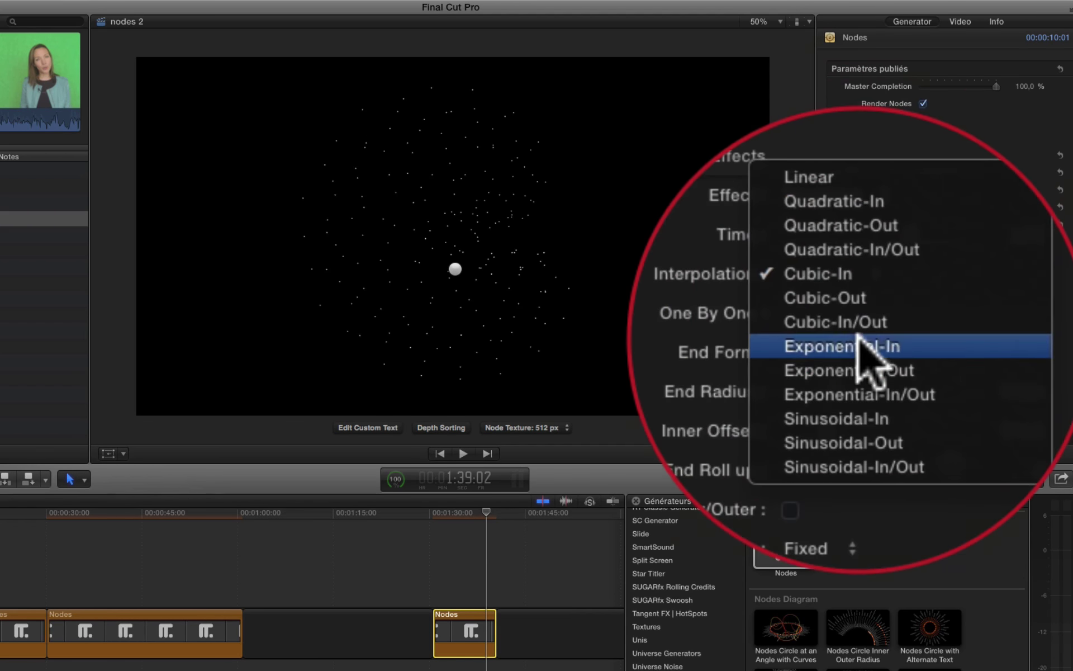
pyautogui.click(855, 327)
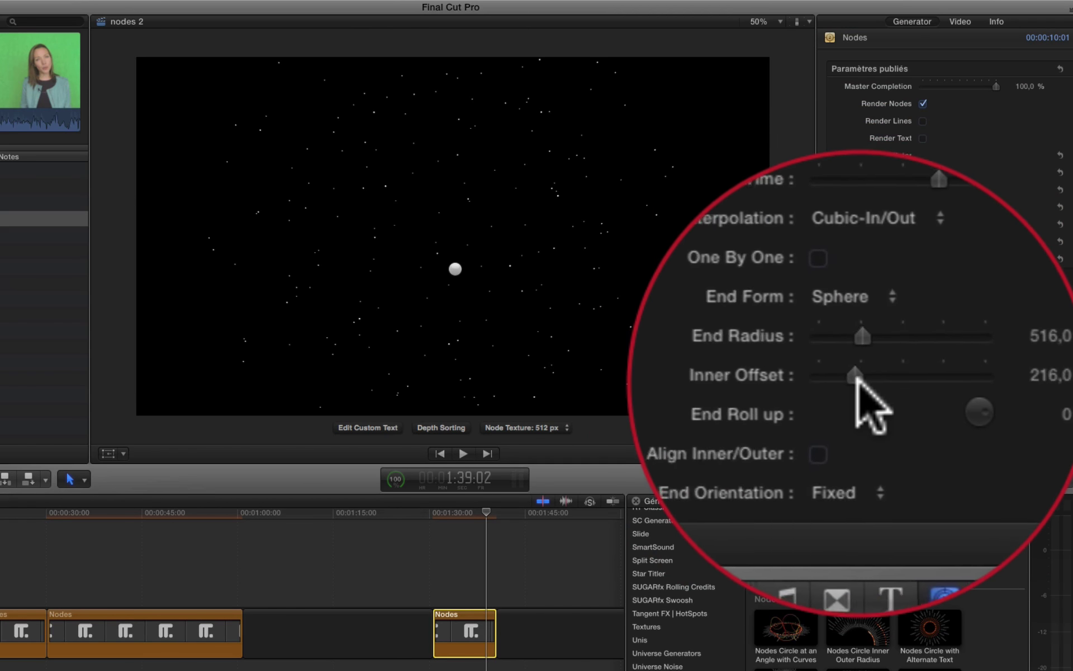
pyautogui.moveTo(858, 379)
pyautogui.mouseDown()
pyautogui.moveTo(857, 355)
pyautogui.moveTo(860, 378)
pyautogui.mouseUp()
pyautogui.click(467, 512)
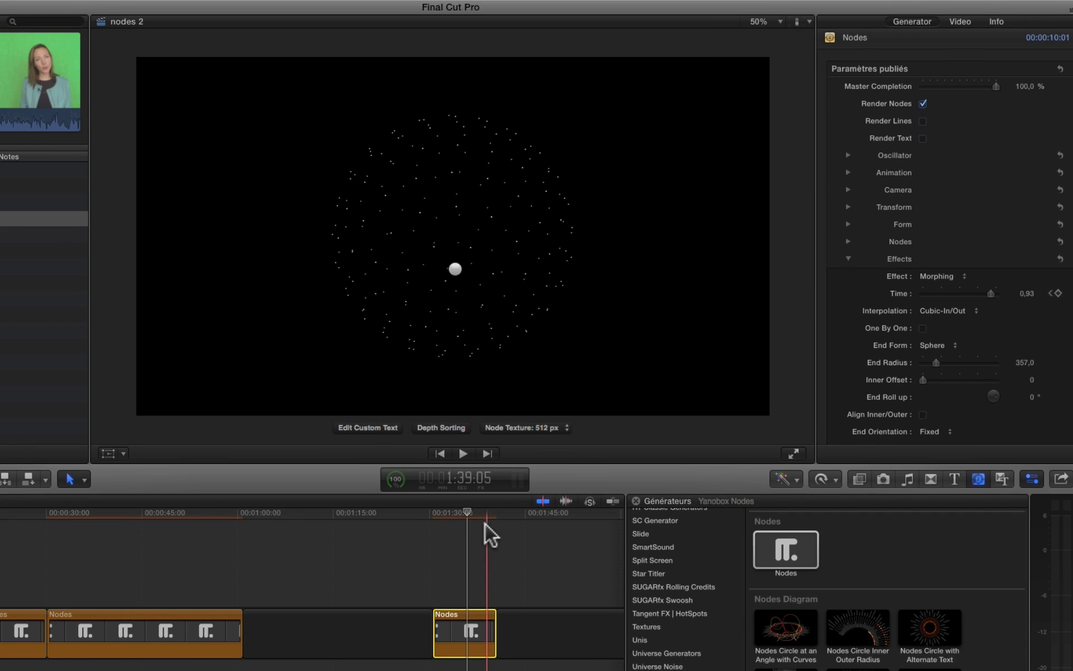
pyautogui.click(455, 515)
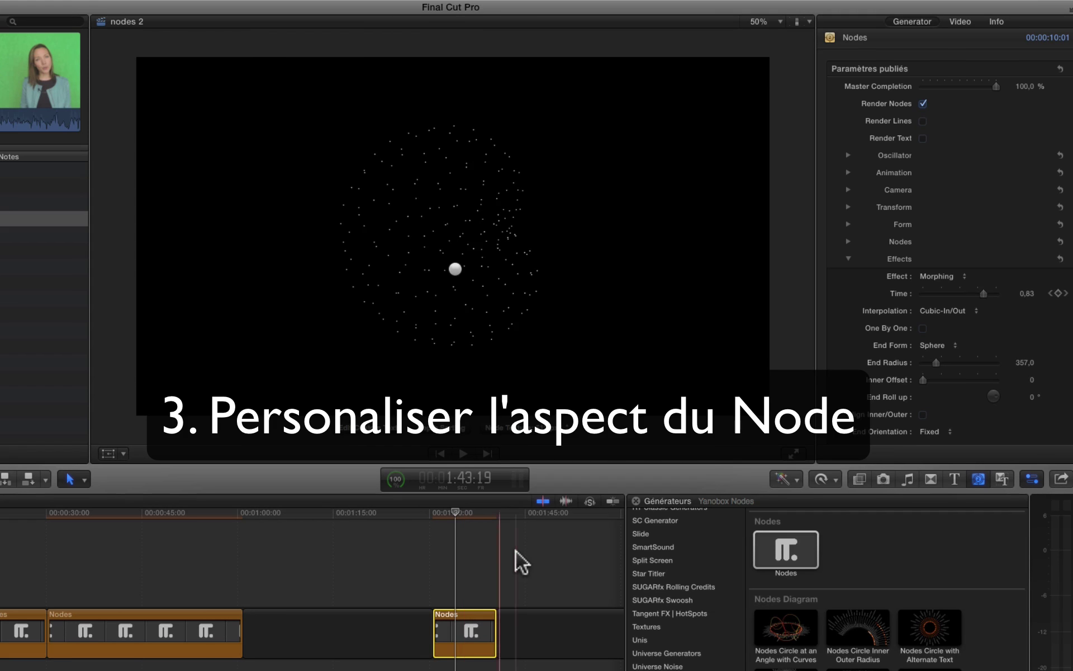
pyautogui.click(447, 512)
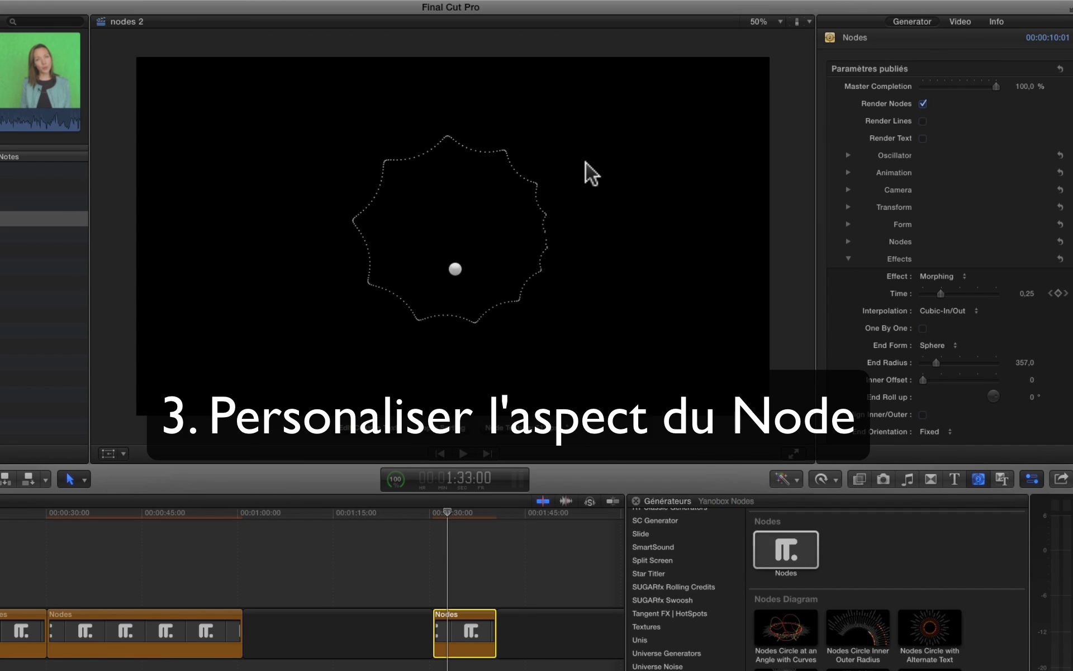
# Collapse the Effects parameters, expand the Nodes parameters and set Nodes Size to 12
pyautogui.click(848, 259)
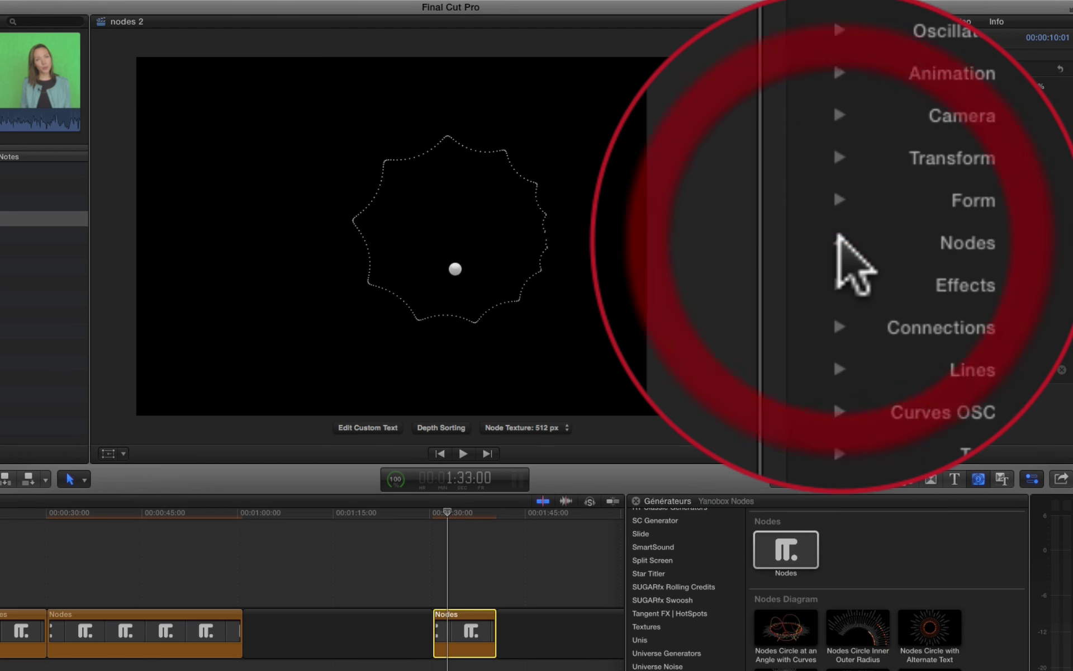
pyautogui.click(847, 241)
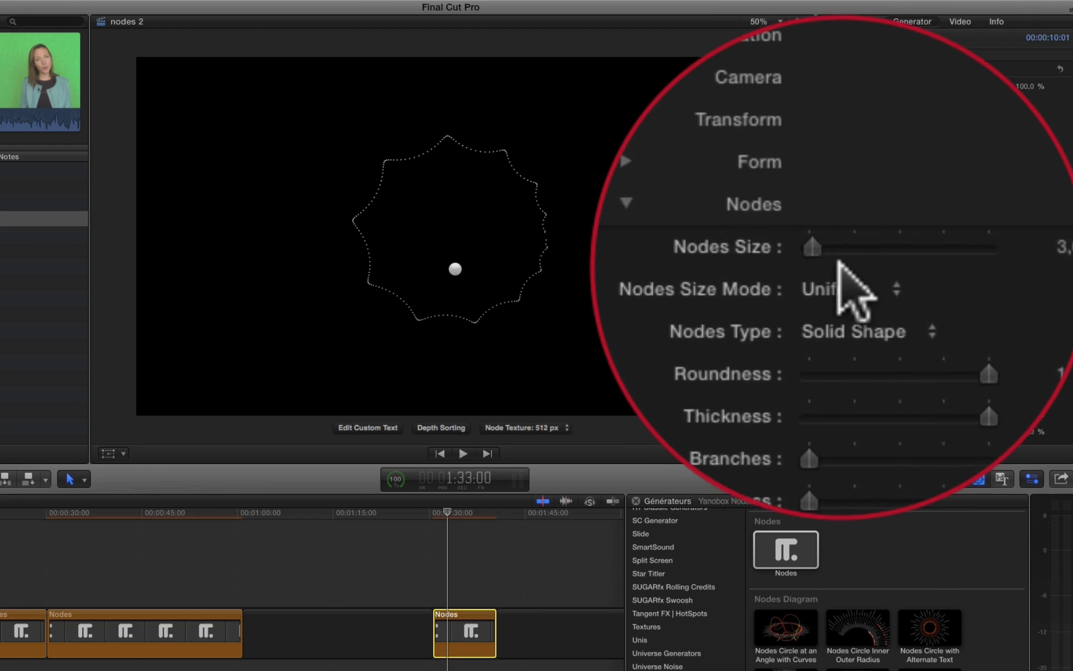
pyautogui.moveTo(839, 255); pyautogui.dragTo(927, 262)
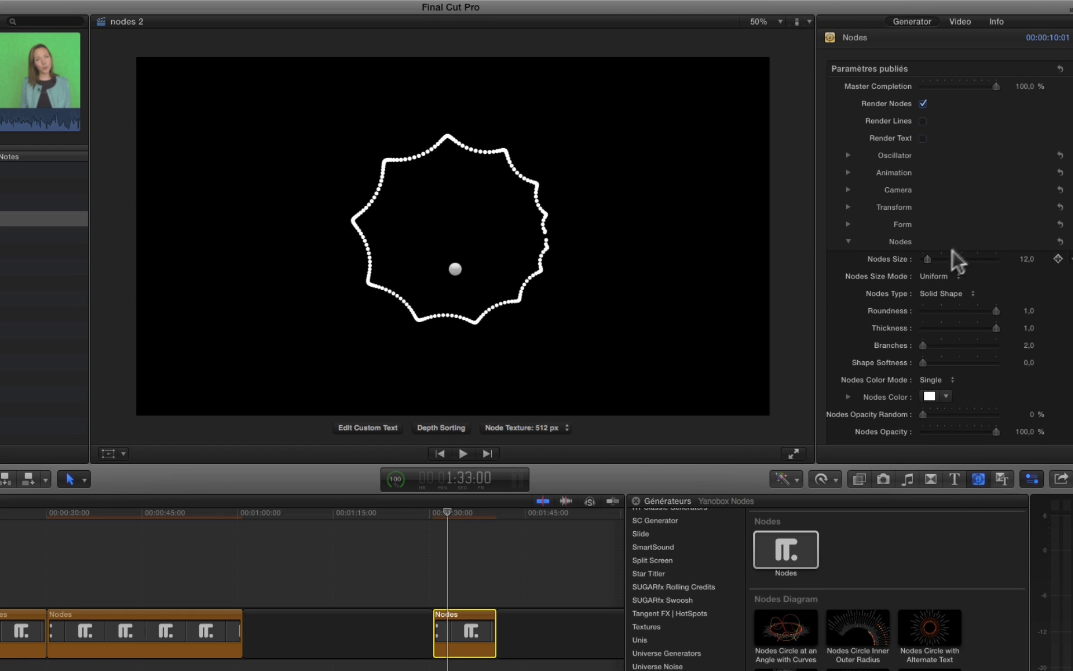
# Set the form's Nodes Count to 51 and enlarge the Nodes Size to 18
pyautogui.click(845, 222)
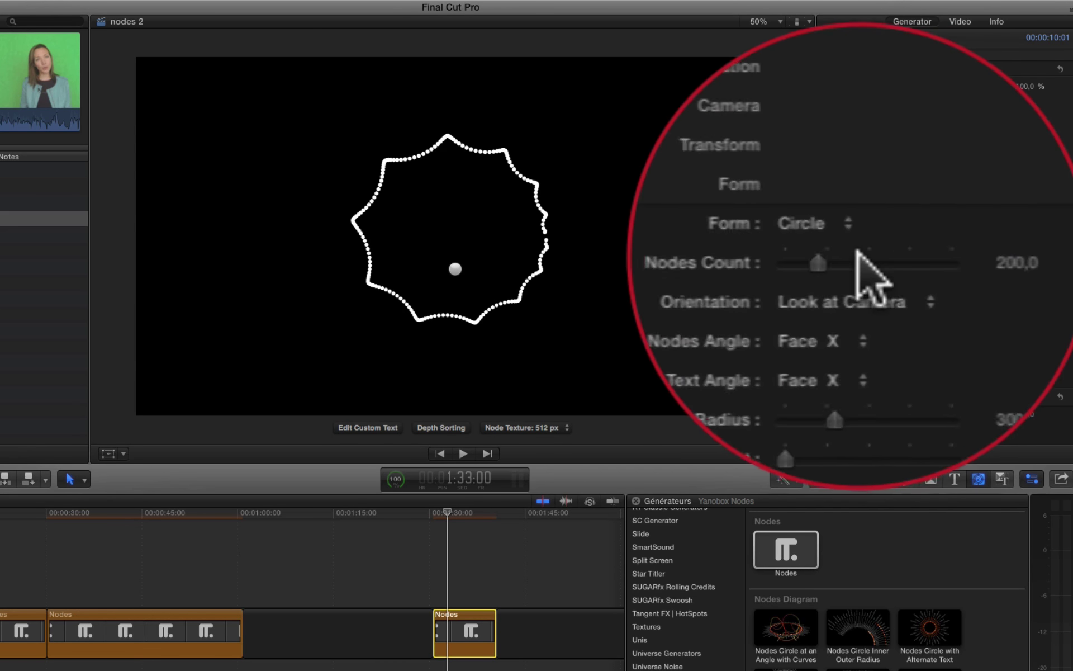
pyautogui.moveTo(940, 259); pyautogui.dragTo(927, 258)
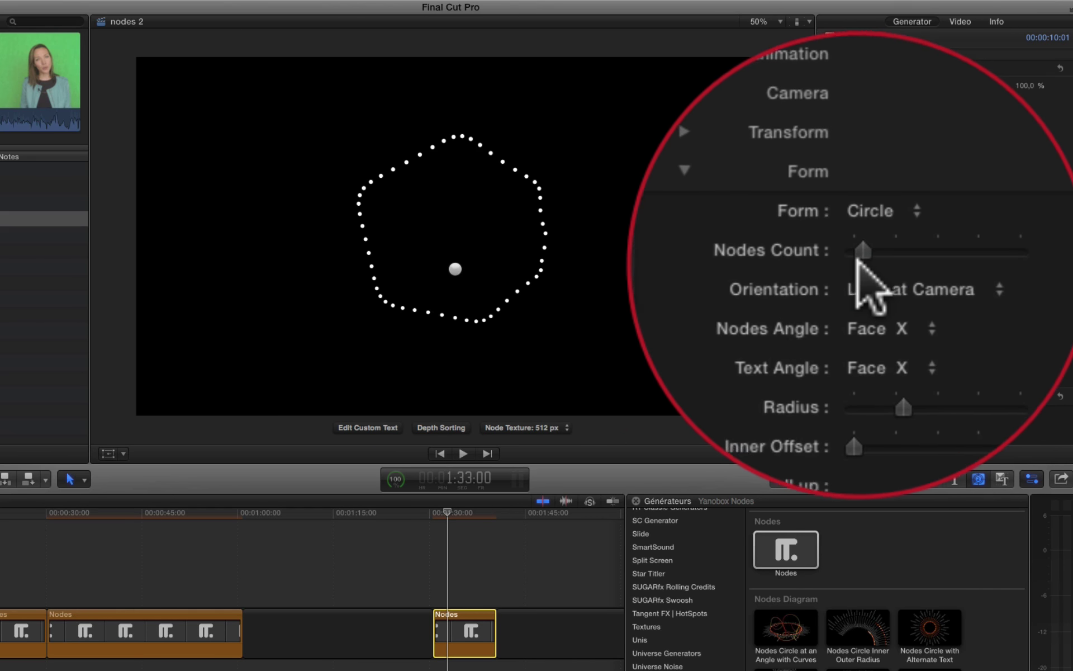
pyautogui.scroll(-3, 864, 276)
pyautogui.scroll(-4, 872, 324)
pyautogui.scroll(3, 872, 324)
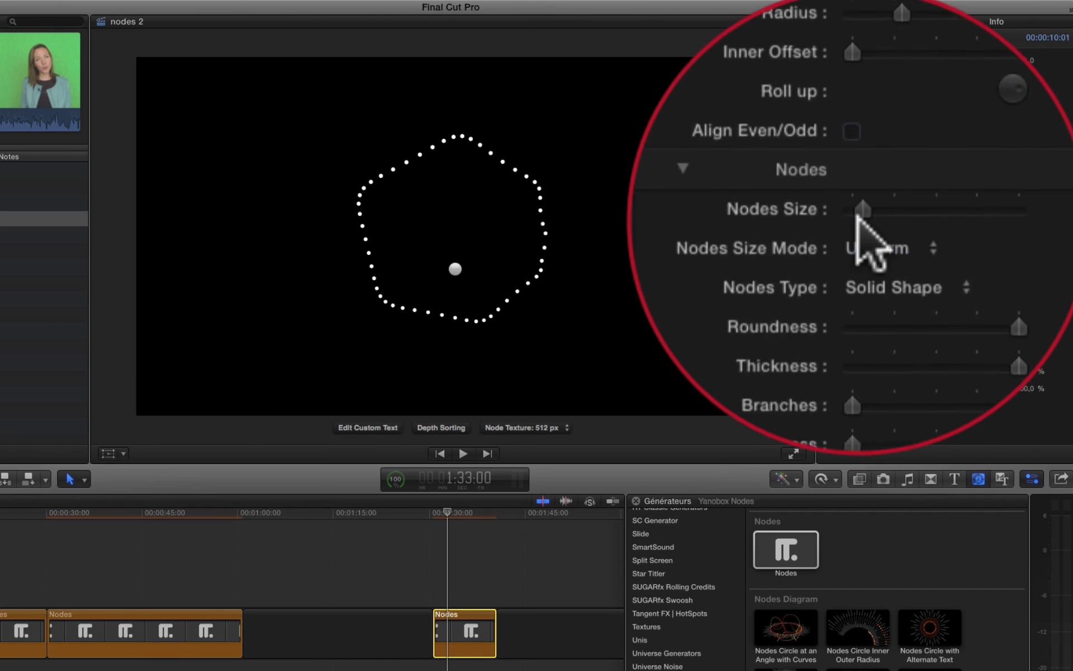
pyautogui.click(856, 211)
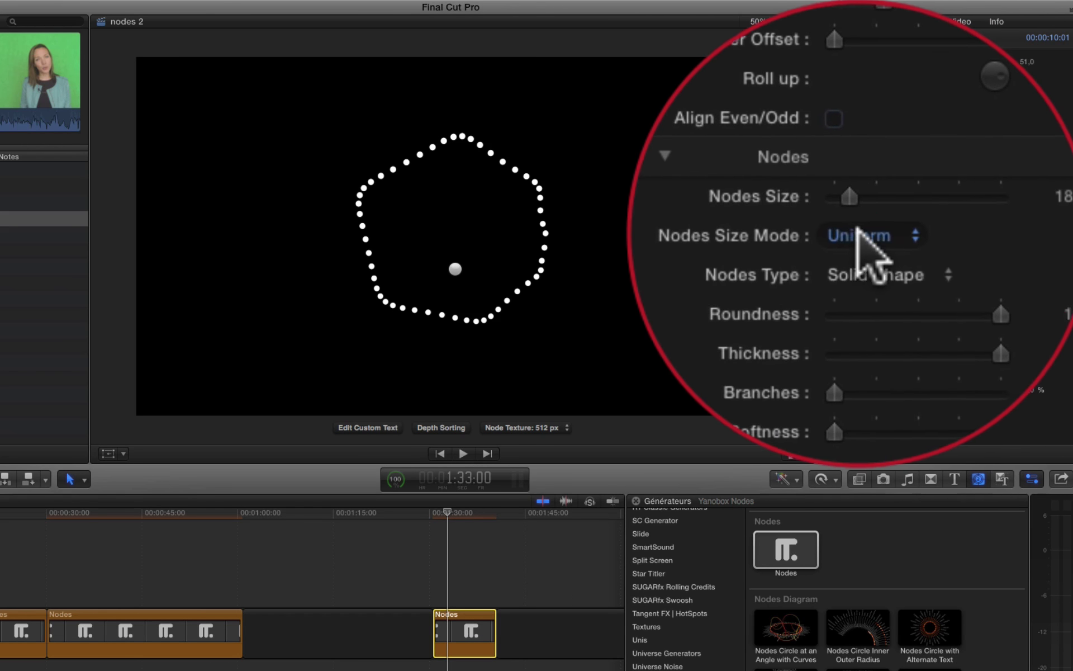
# Try Sinusoidal and Modulate as the Nodes Size Mode and set it to Increase
pyautogui.click(861, 256)
pyautogui.click(867, 281)
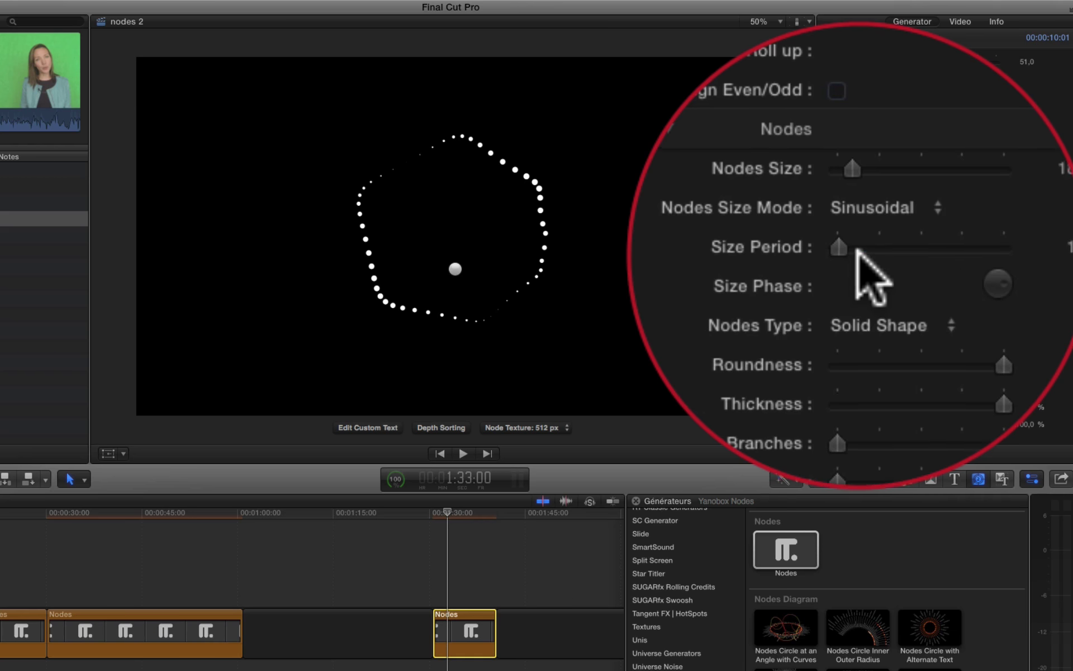
pyautogui.click(880, 206)
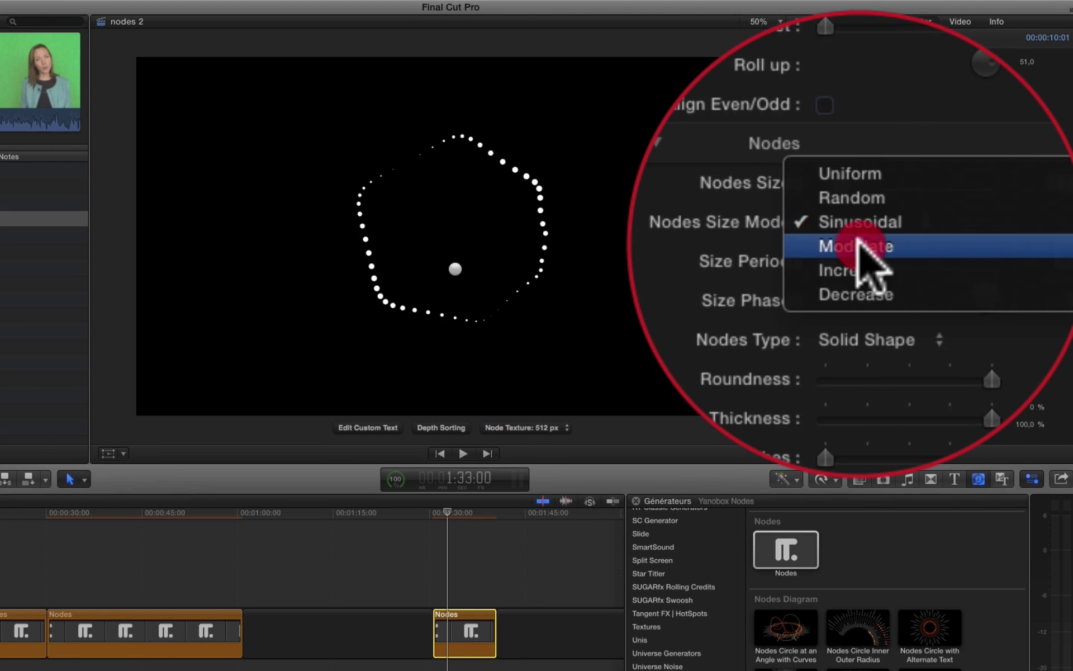
pyautogui.click(861, 258)
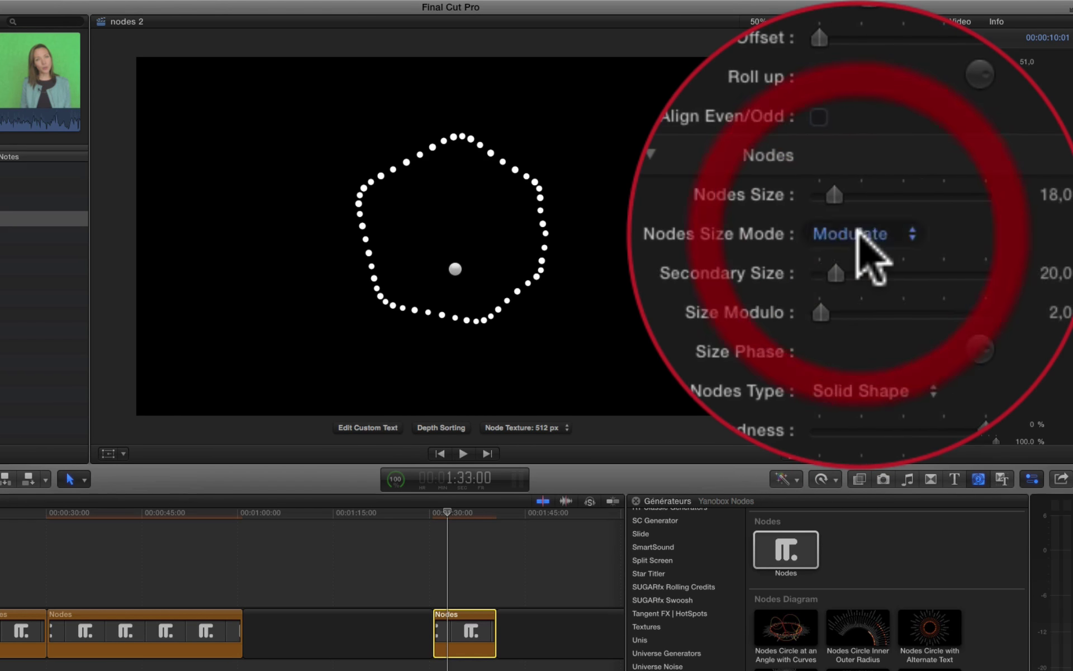
pyautogui.click(869, 260)
pyautogui.click(871, 266)
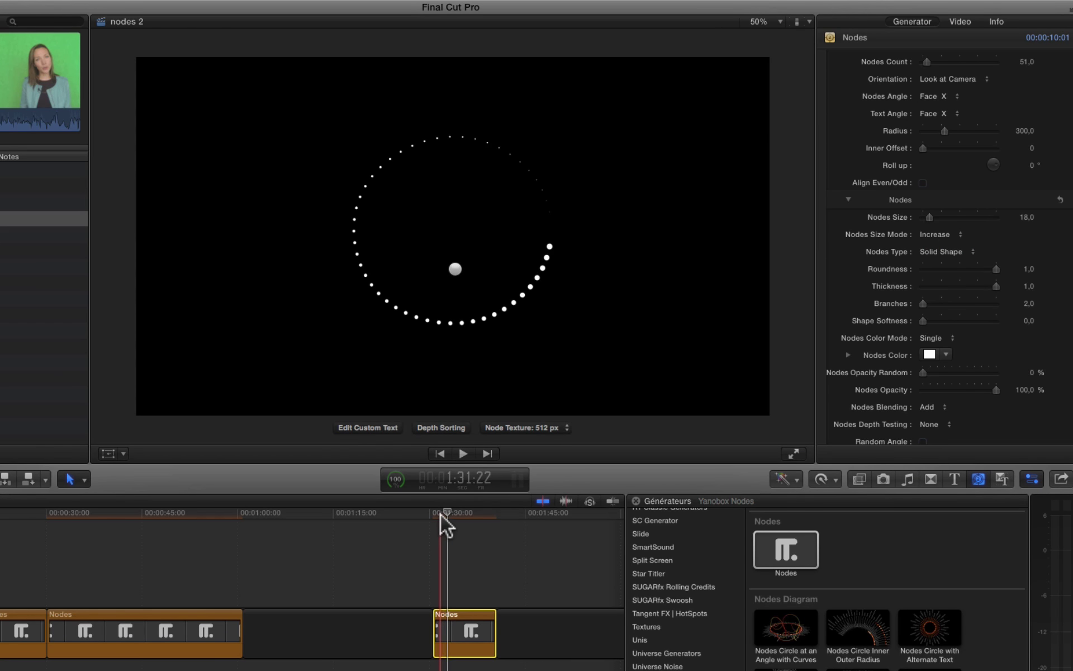
# Move the playhead to 1:38:04 in the morph and raise the Nodes Count to about 118
pyautogui.click(481, 515)
pyautogui.scroll(2, 938, 75)
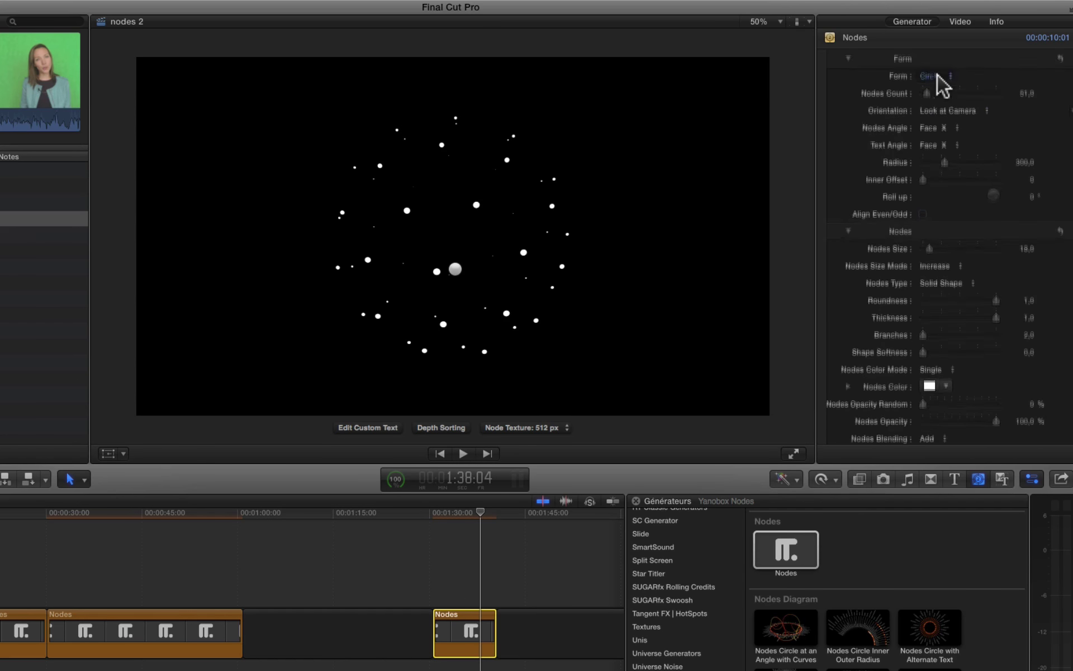
pyautogui.moveTo(926, 95); pyautogui.dragTo(932, 97)
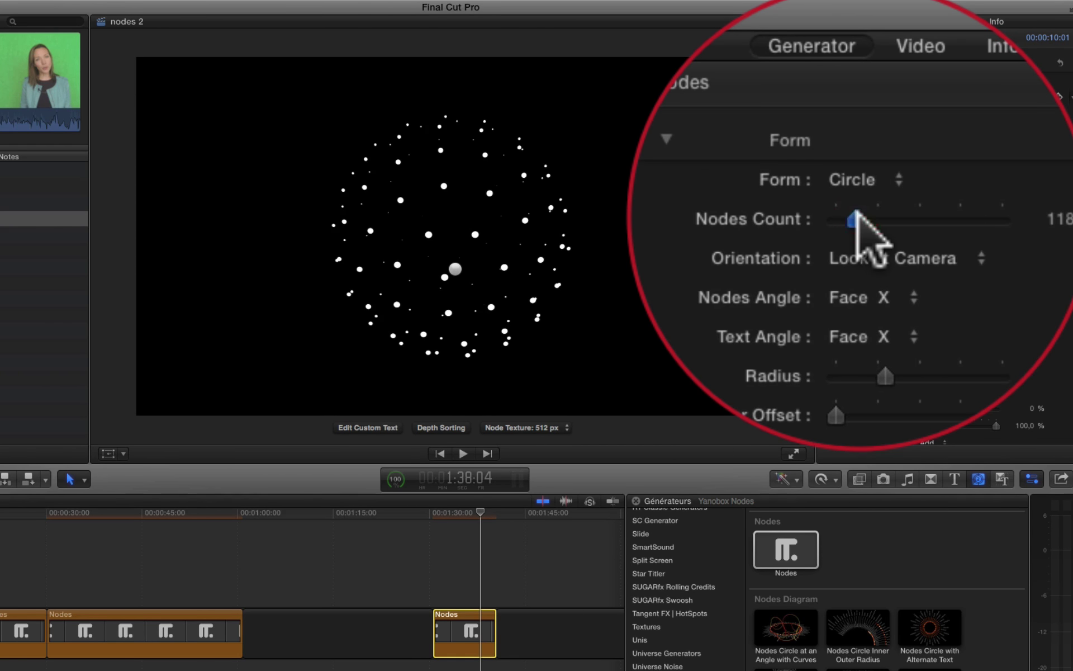
# Move the playhead near the start of the Nodes clip, to 1:31:22, and set the Nodes Type to Soft Shape
pyautogui.click(440, 520)
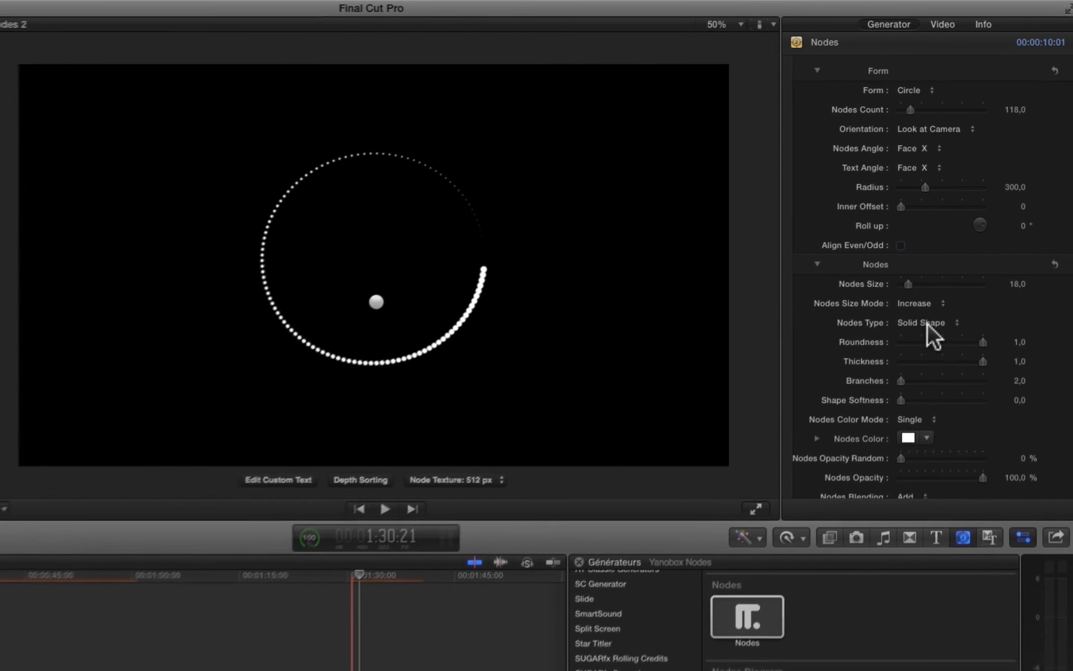
pyautogui.click(945, 289)
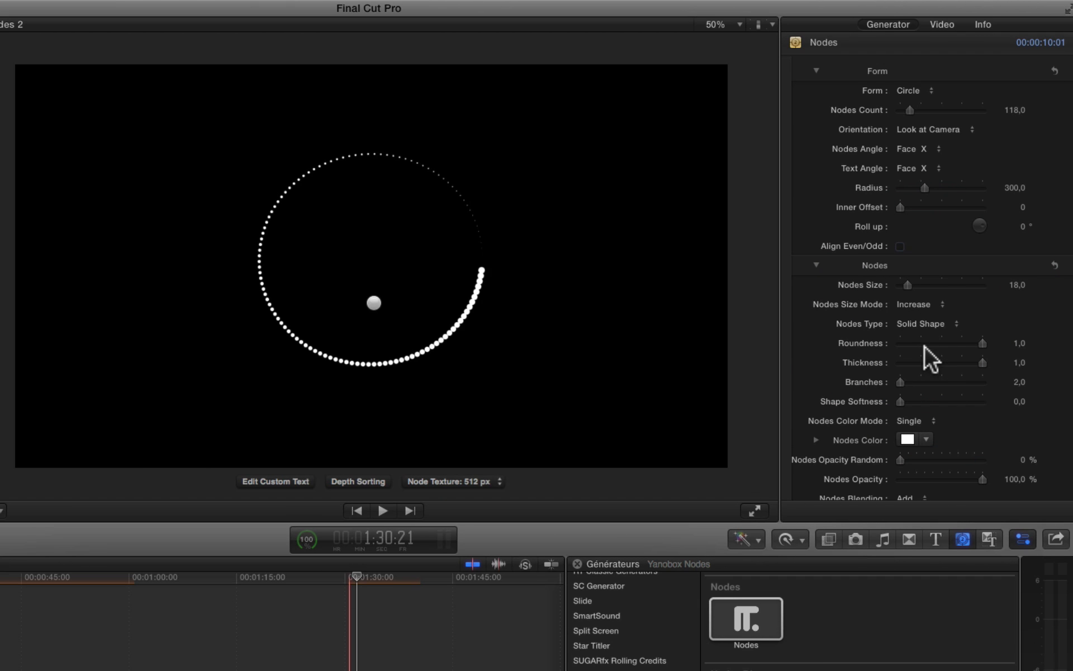
pyautogui.click(922, 326)
pyautogui.press('Escape')
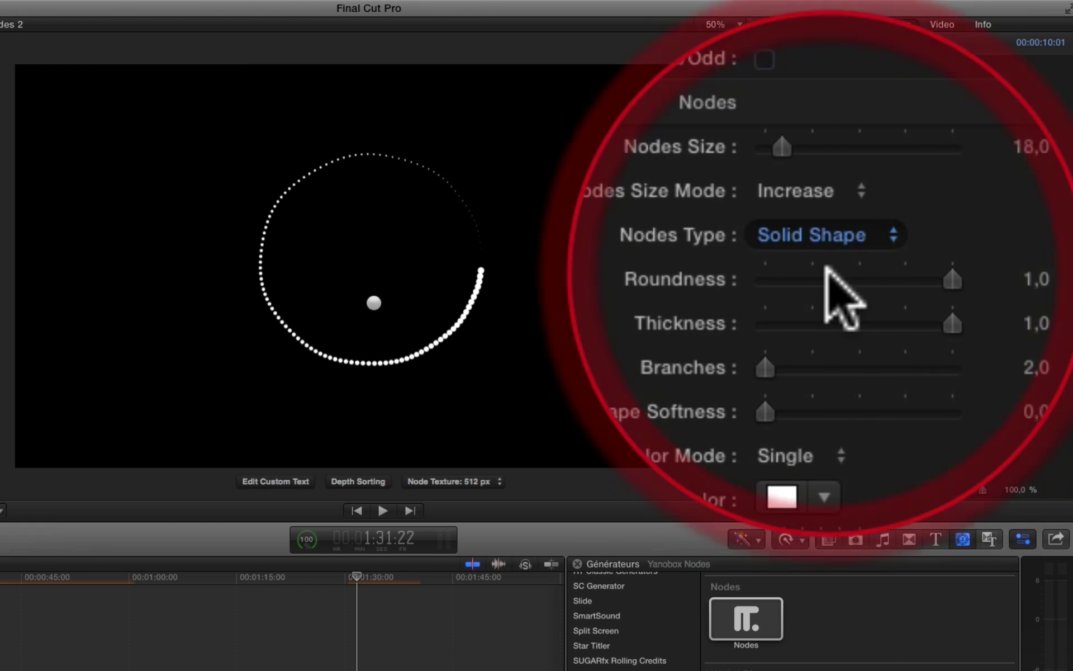
pyautogui.click(928, 271)
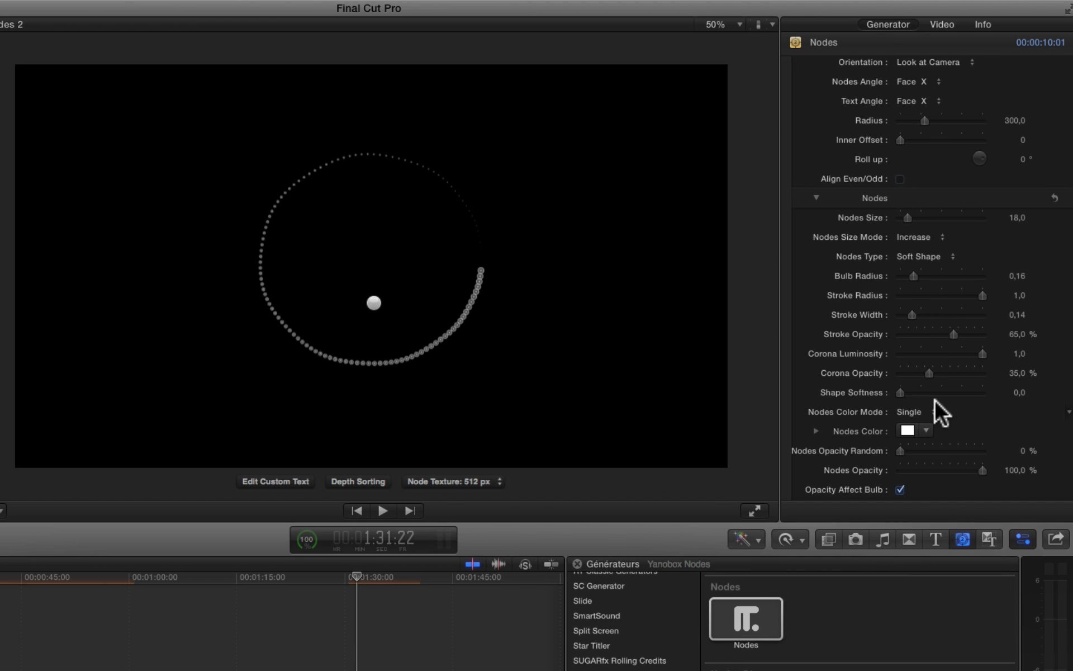
# Change the Nodes Color from white to a greenish yellow and set the Nodes Type to Glowing Shape
pyautogui.click(908, 429)
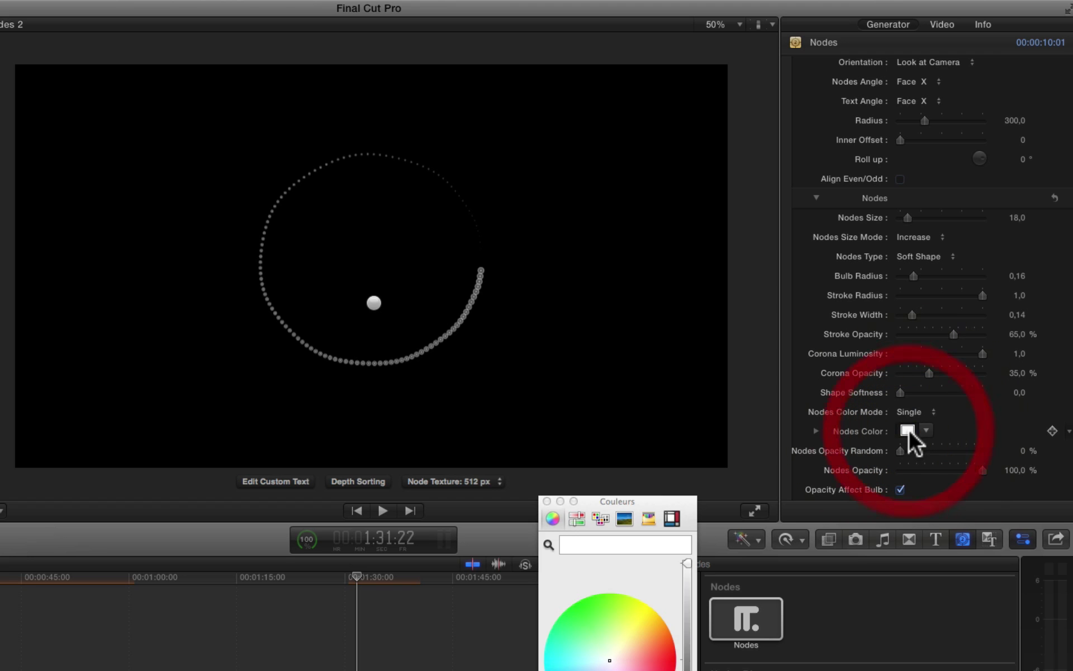
pyautogui.click(640, 626)
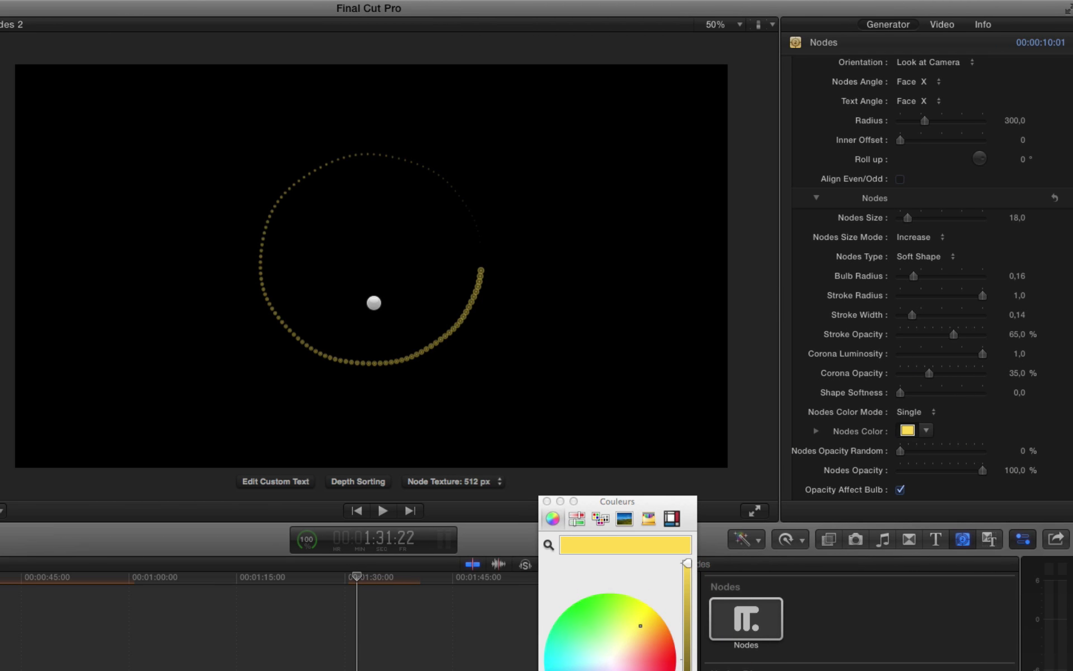
pyautogui.click(638, 611)
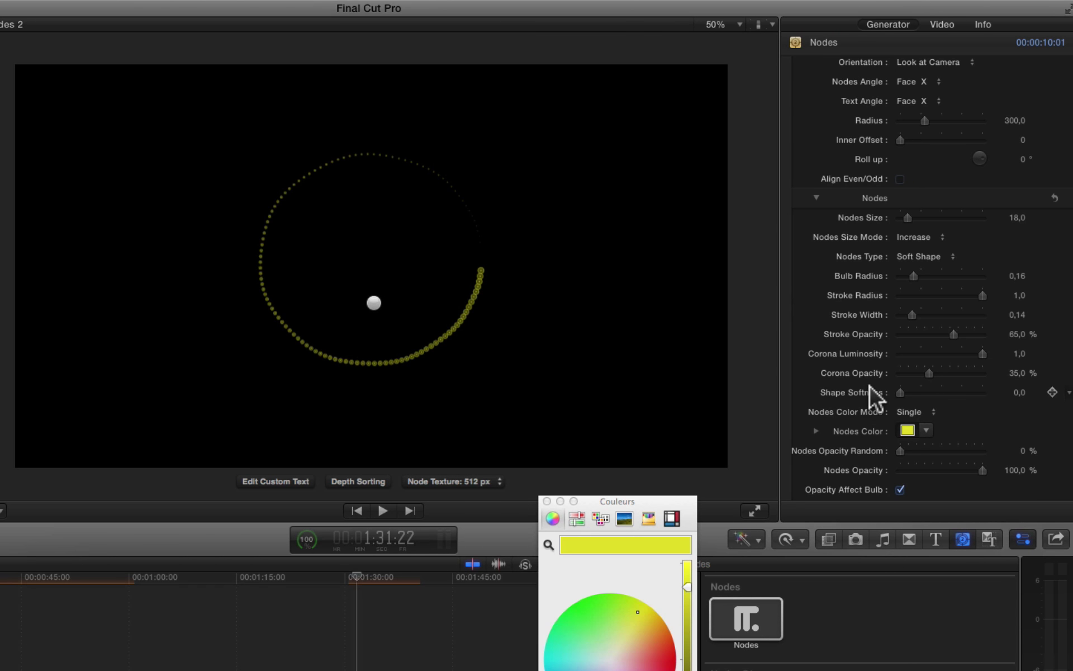
pyautogui.click(920, 256)
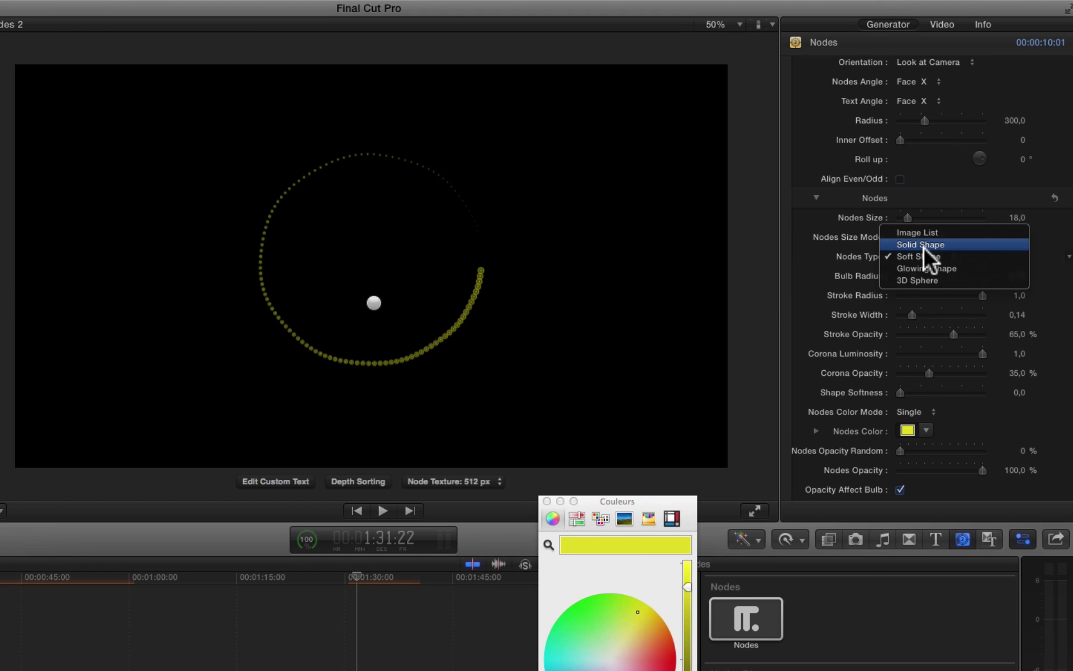
pyautogui.click(917, 267)
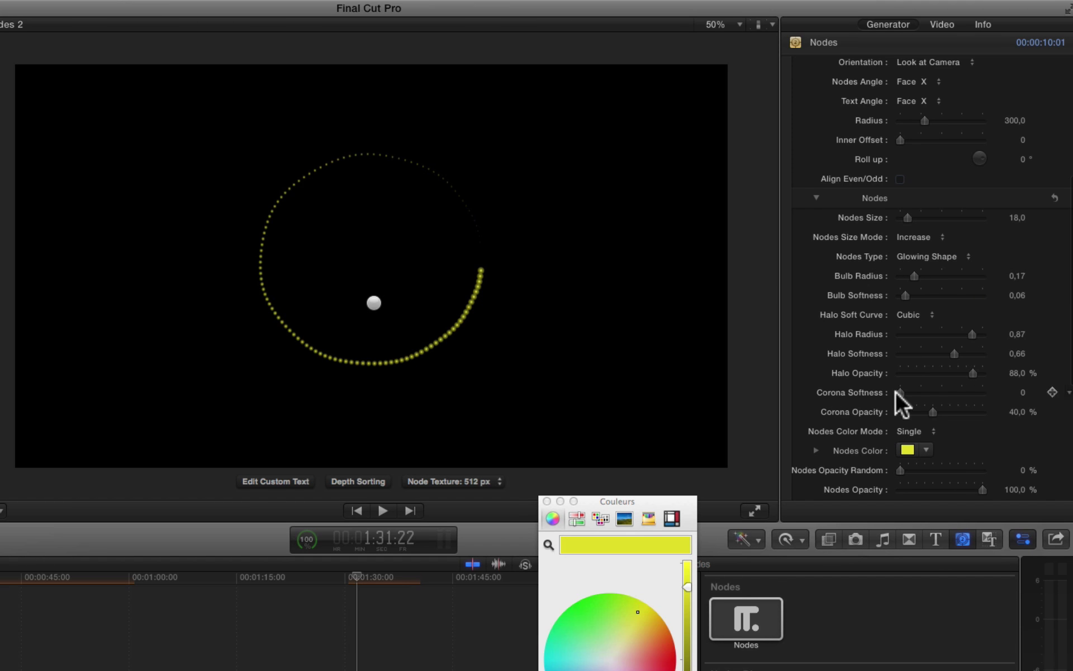
# Set Nodes Opacity Random to about 50 % and lower Nodes Opacity to about 77 %
pyautogui.scroll(-4, 895, 391)
pyautogui.scroll(-3, 894, 391)
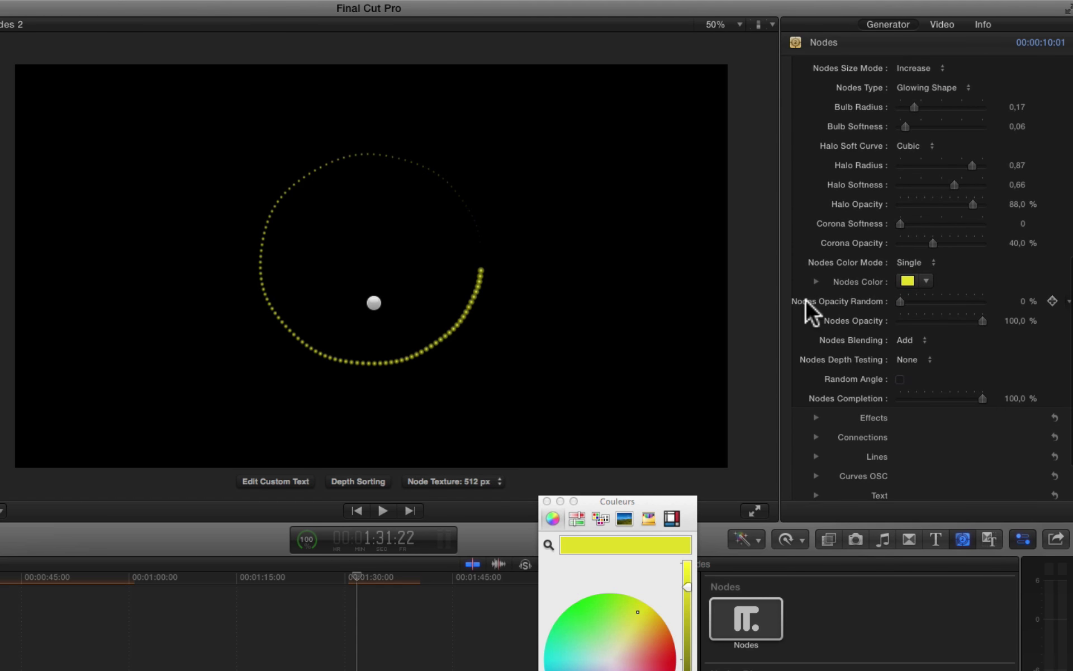
pyautogui.click(938, 297)
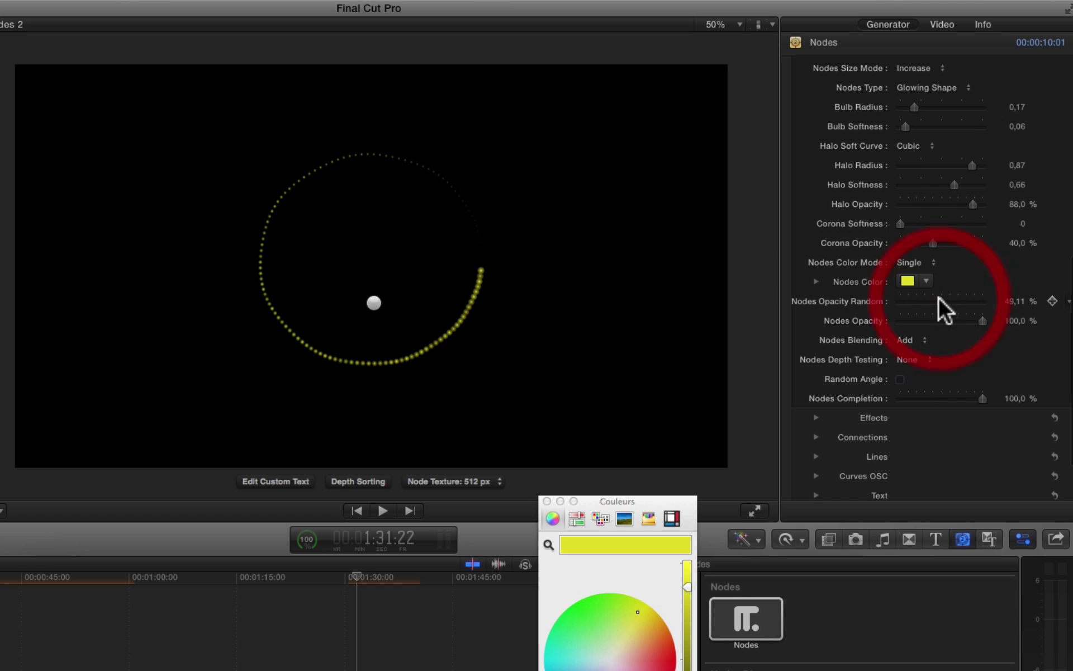
pyautogui.click(963, 320)
pyautogui.click(980, 297)
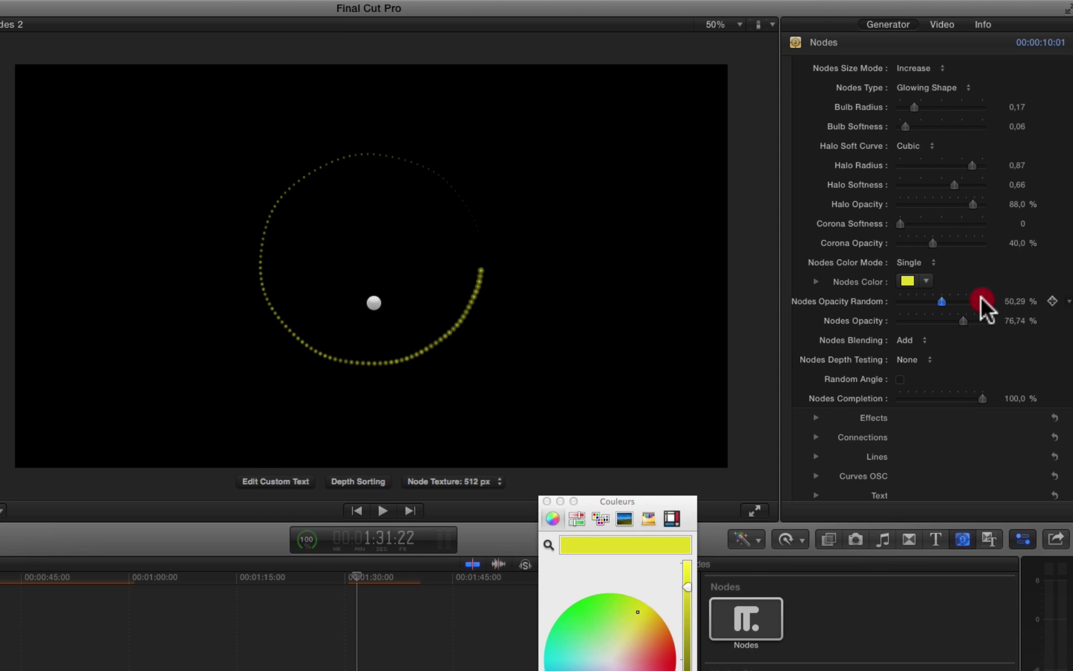
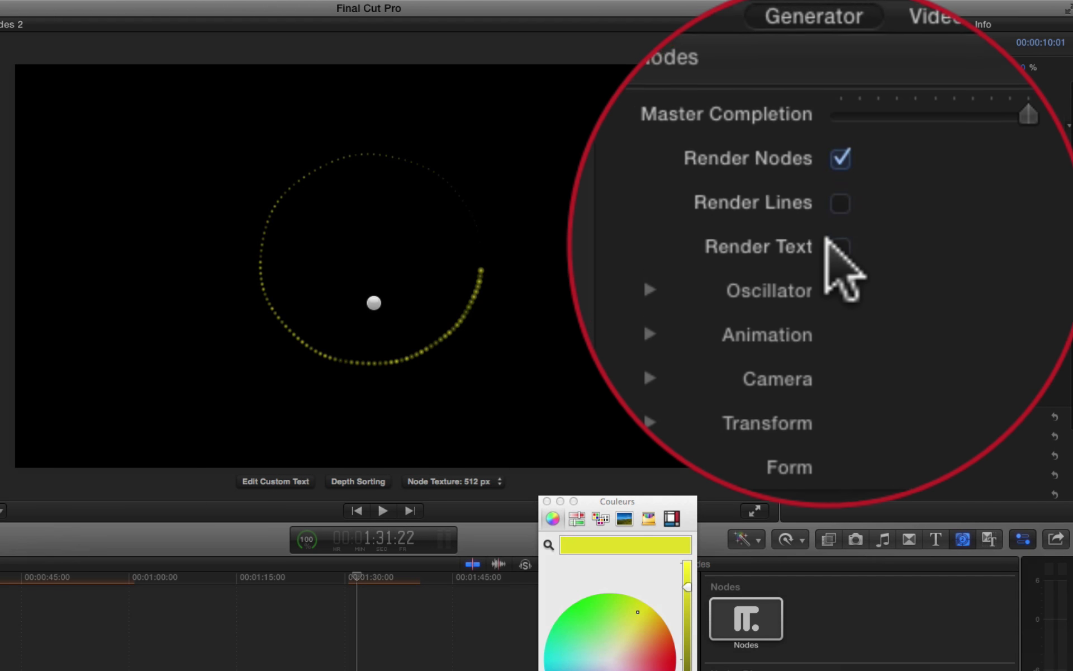
# Enable Render Text for the Nodes generator and collapse the Form parameters
pyautogui.click(900, 126)
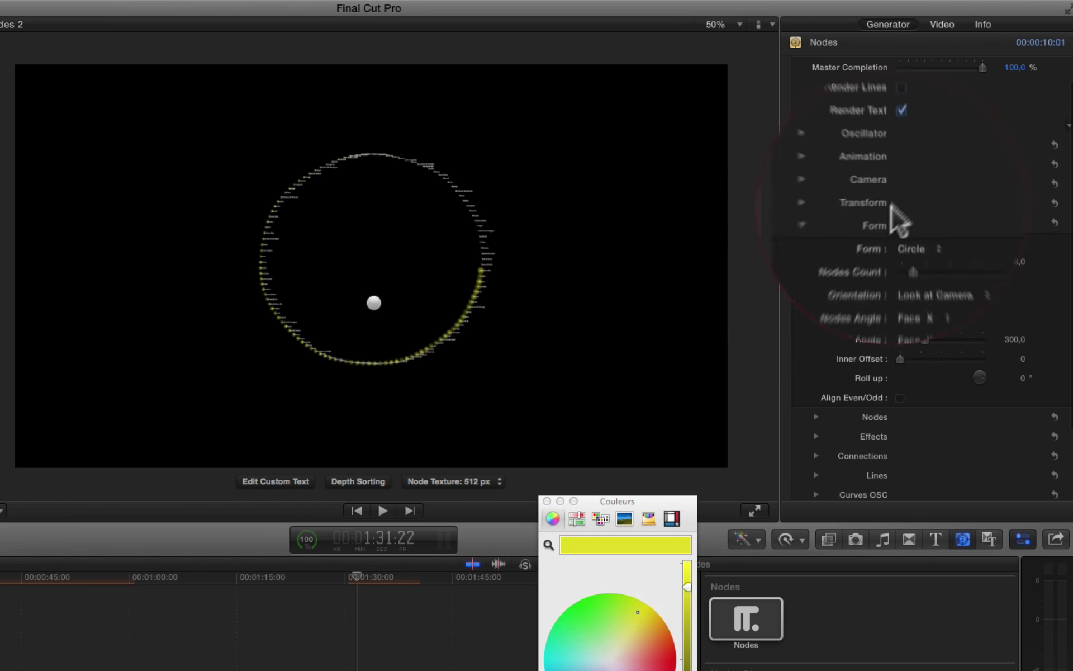
pyautogui.scroll(-2, 855, 284)
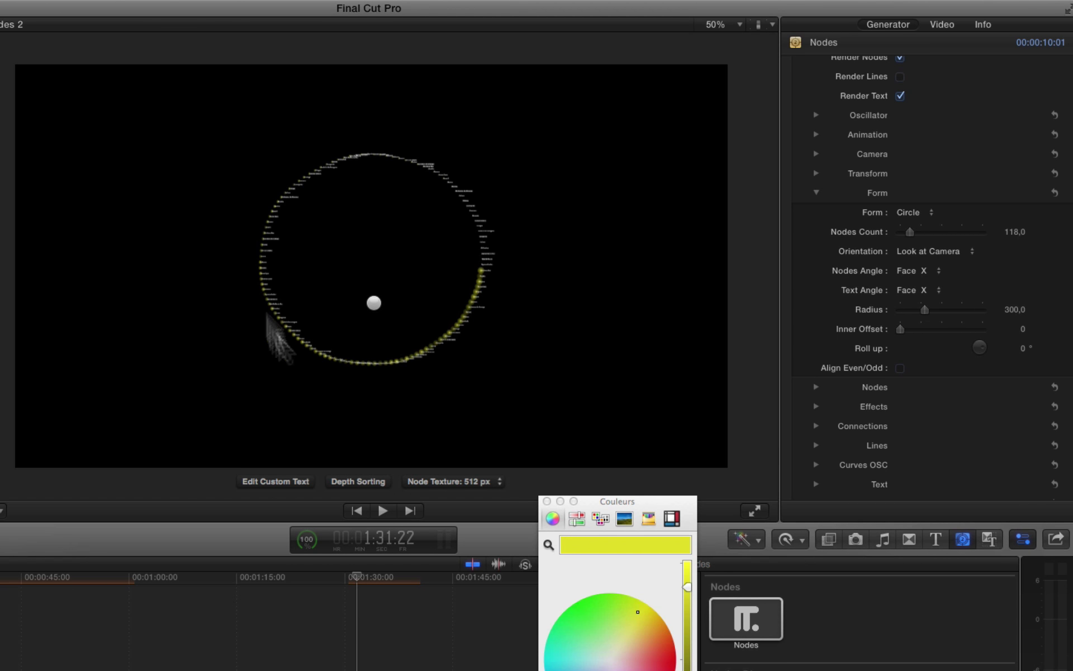
pyautogui.scroll(-4, 932, 423)
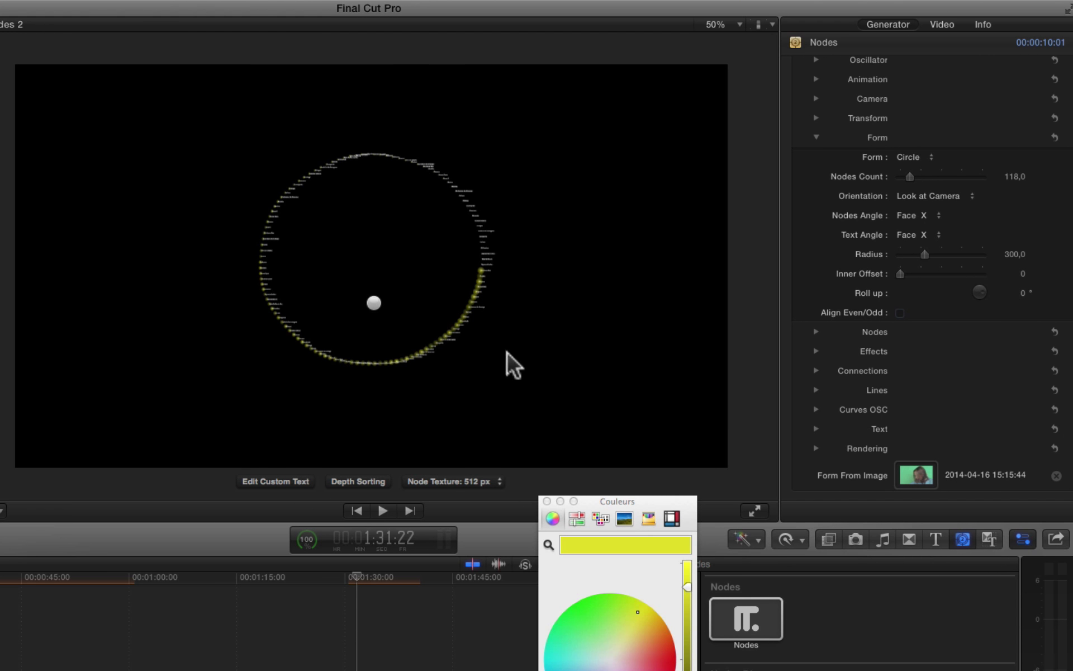
pyautogui.scroll(3, 872, 297)
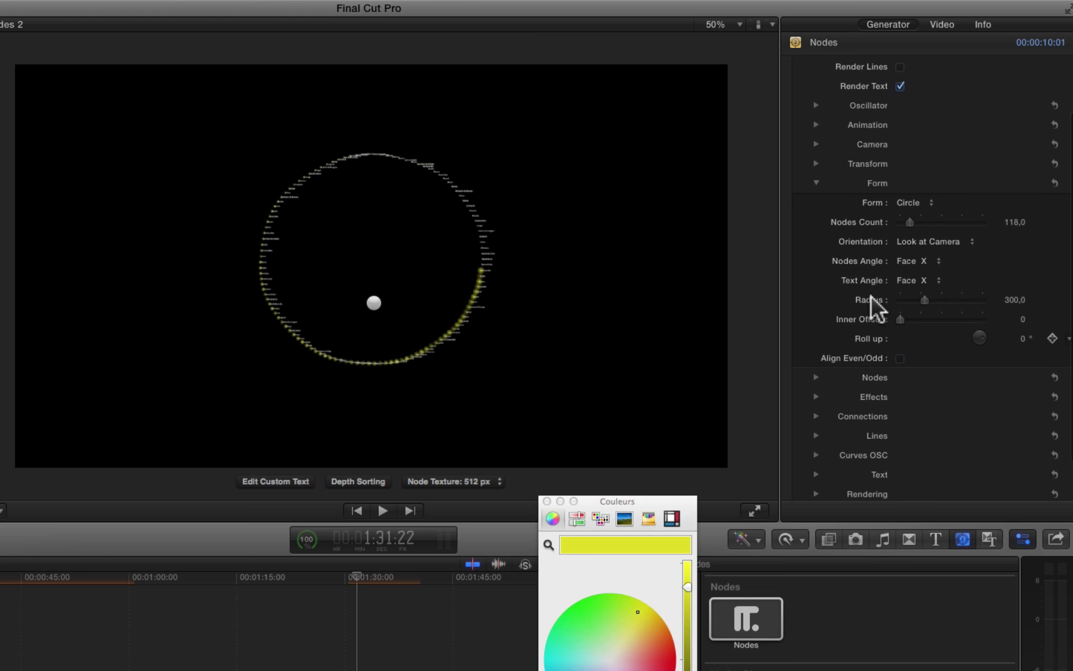
pyautogui.scroll(4, 875, 308)
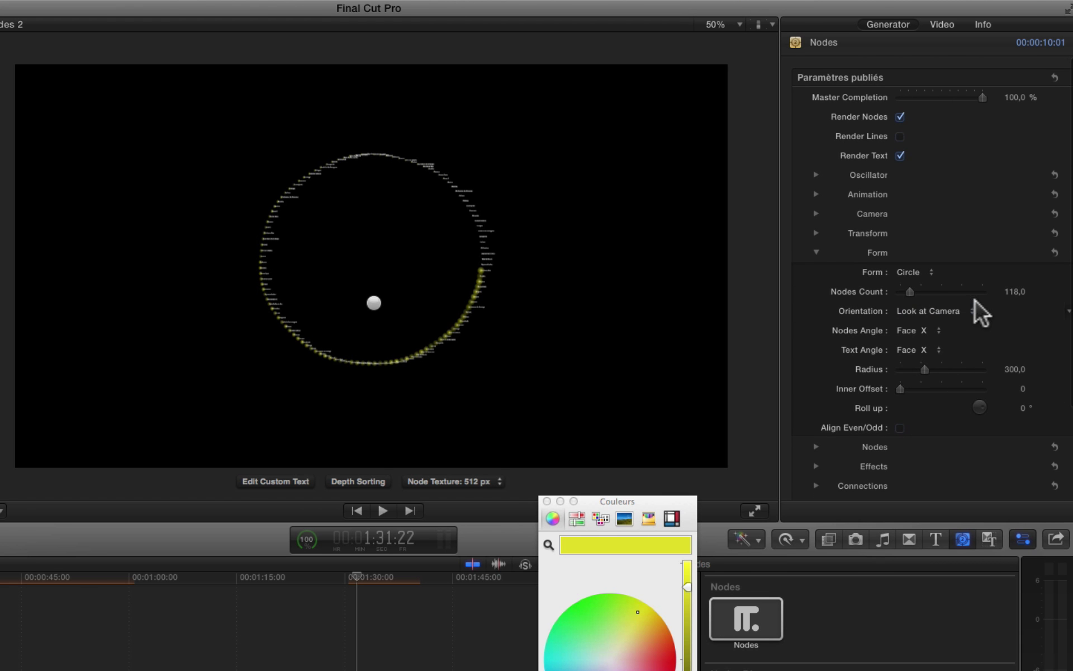
pyautogui.scroll(-3, 982, 299)
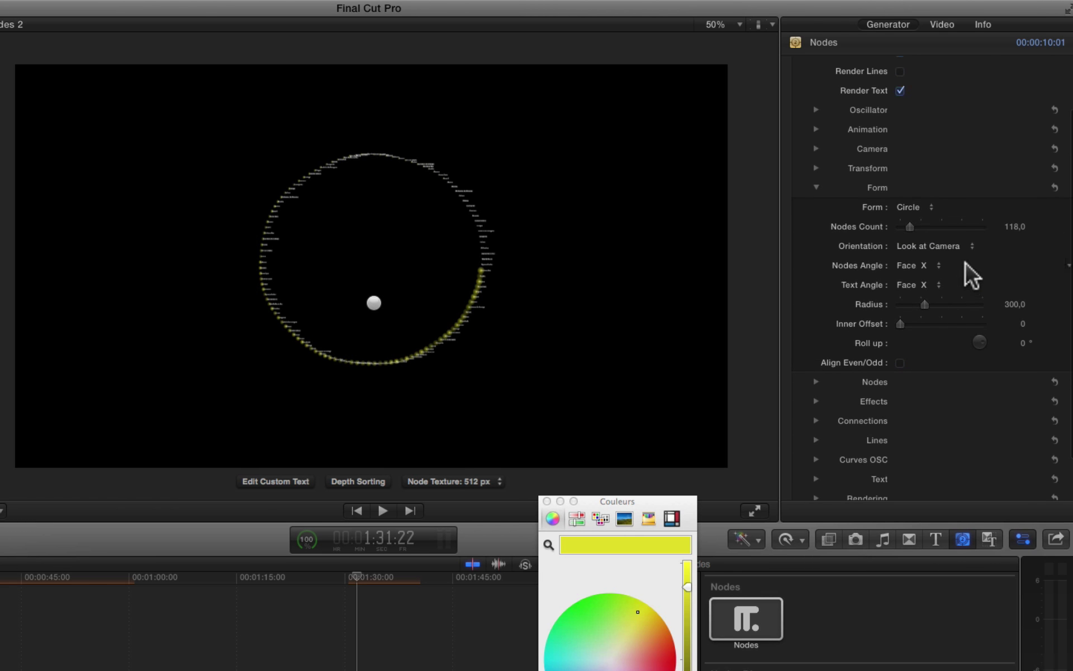
pyautogui.click(818, 188)
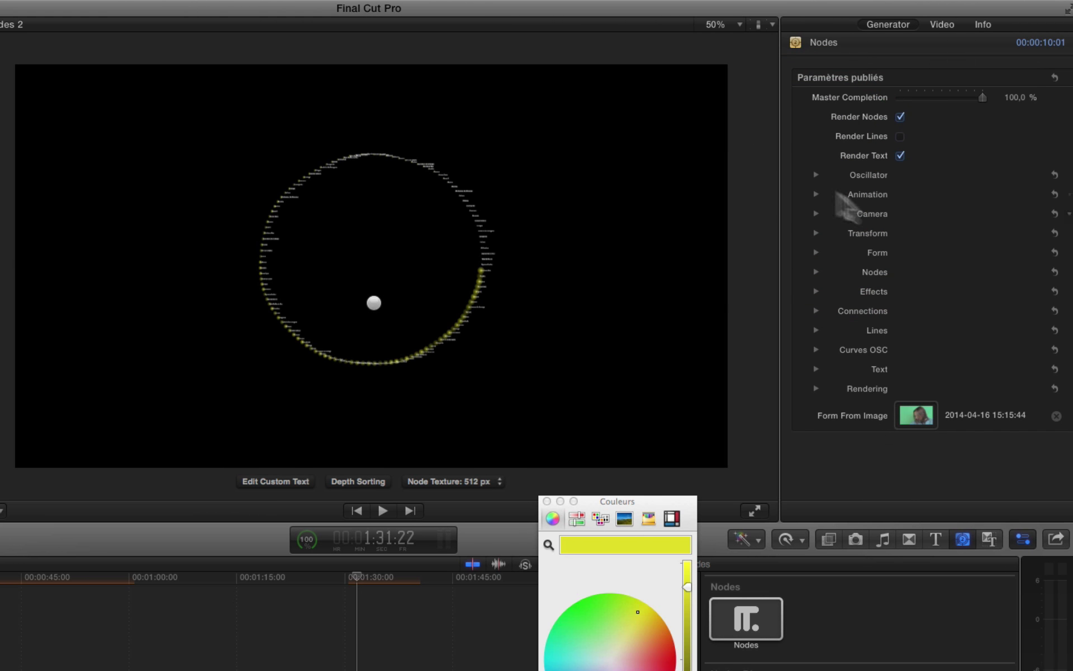
# Expand the Camera parameters, set Field Of View to 33 and rotate the form slightly in the viewer
pyautogui.click(816, 213)
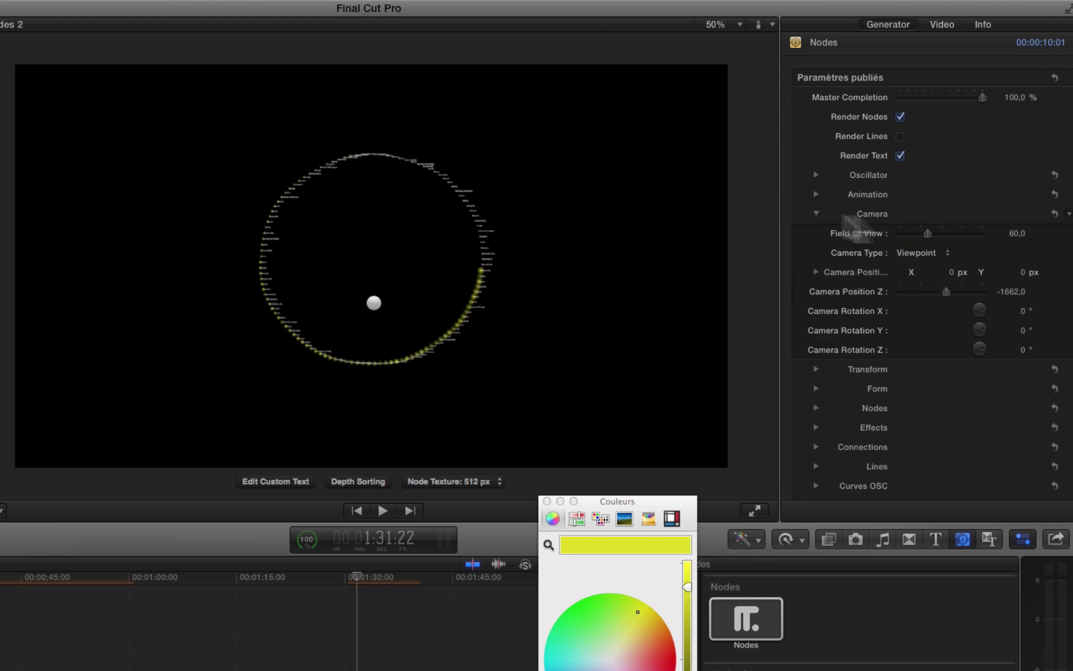
pyautogui.moveTo(827, 245); pyautogui.dragTo(915, 233)
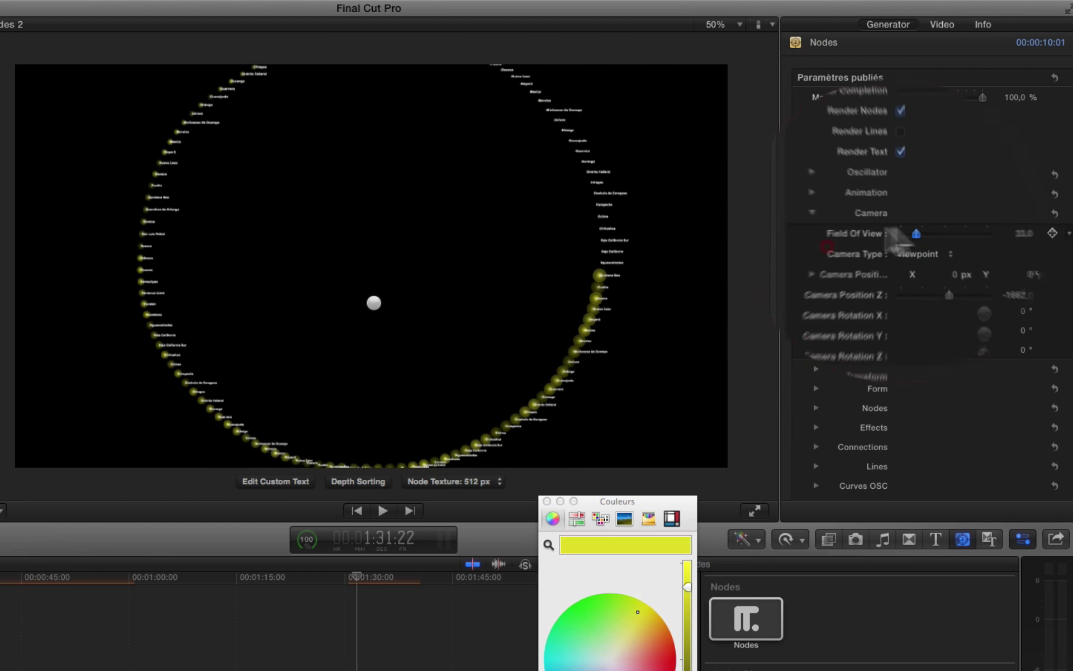
pyautogui.moveTo(369, 298); pyautogui.dragTo(441, 314)
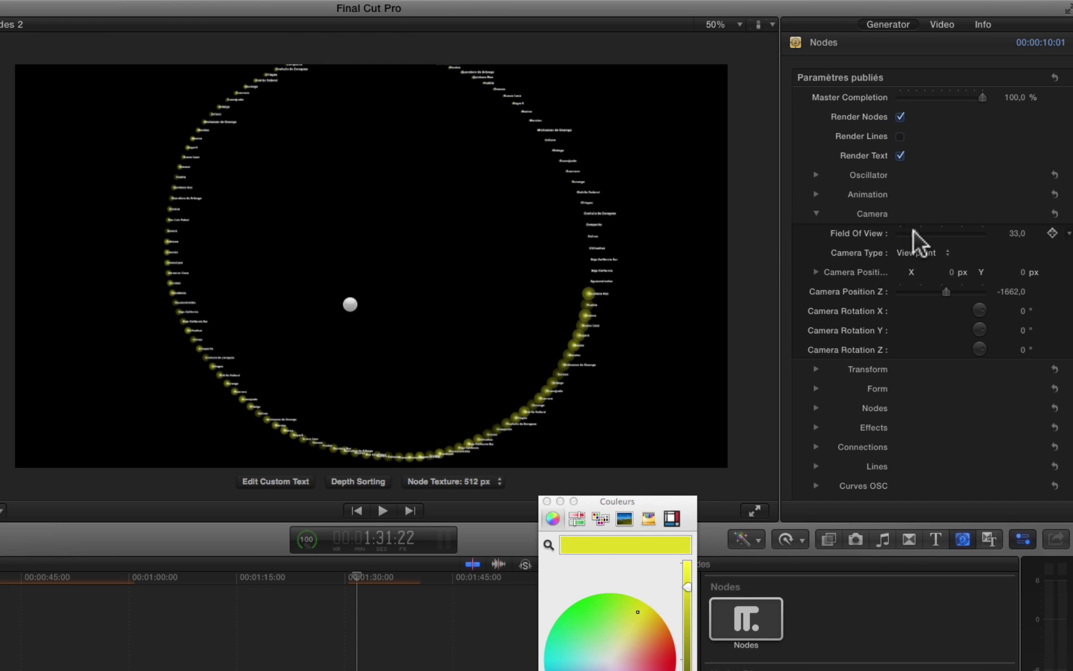
# Move the playhead to the sphere stage at 1:38:22 and narrow the camera's Field Of View to 11
pyautogui.moveTo(922, 231); pyautogui.dragTo(899, 233)
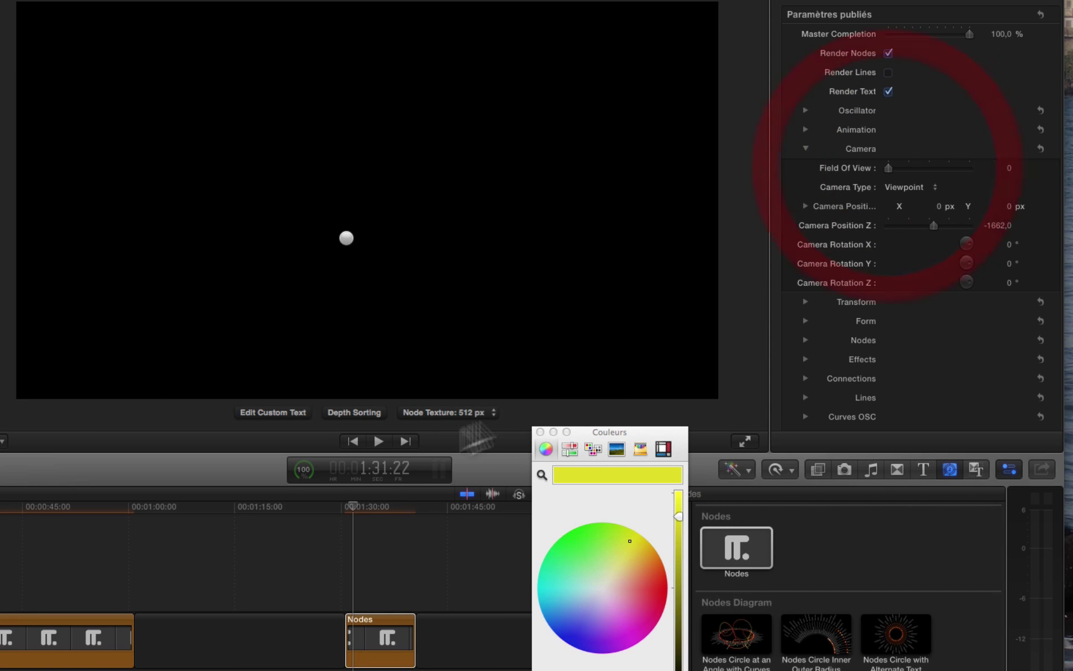
pyautogui.click(402, 511)
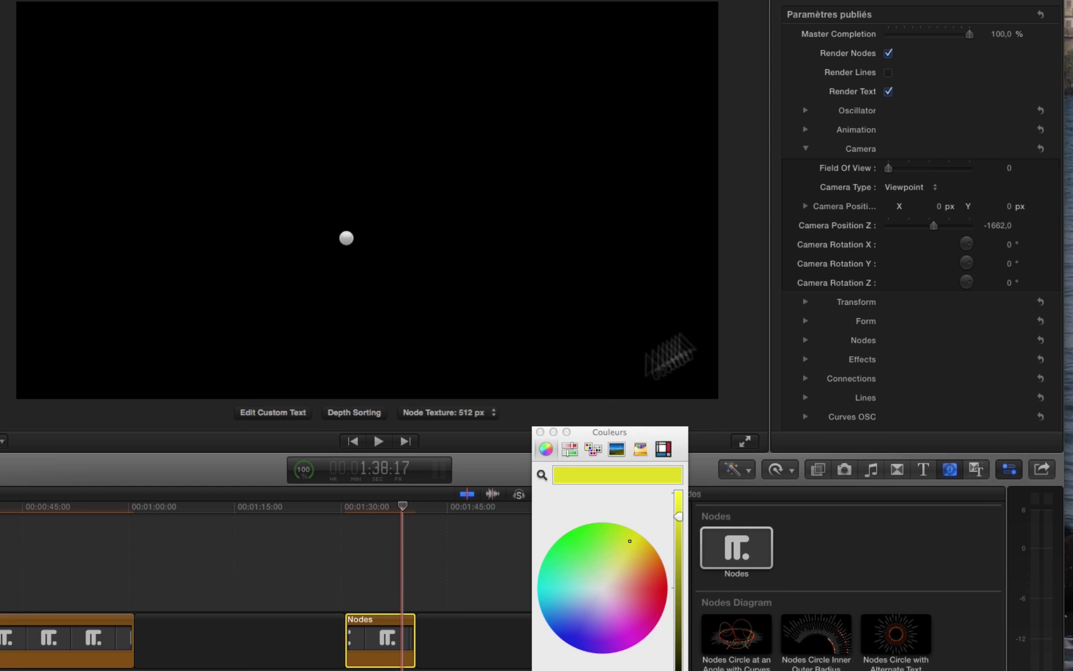
pyautogui.click(906, 166)
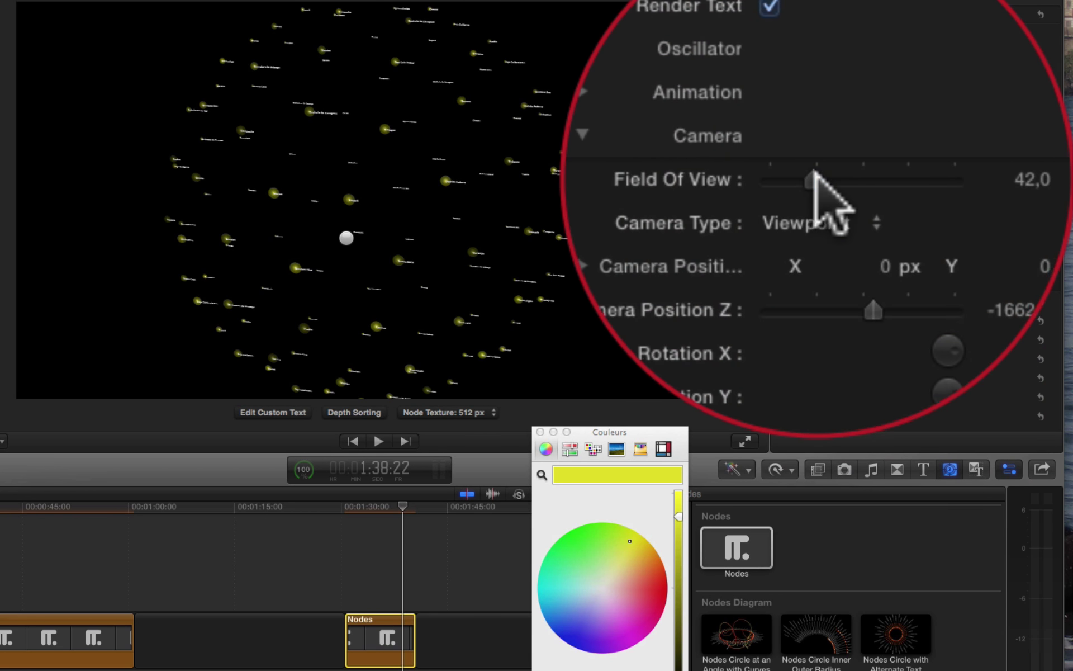
pyautogui.moveTo(815, 177); pyautogui.dragTo(828, 168)
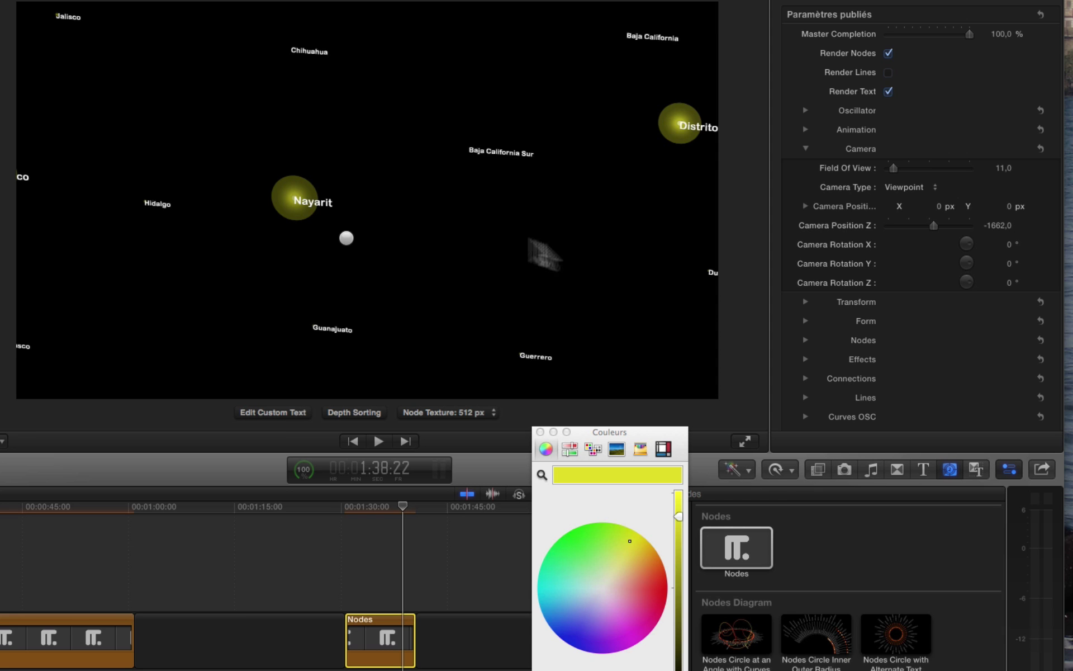
# Expand the Text parameters and set the Accelerated Font to Helvetica 400
pyautogui.scroll(-4, 981, 323)
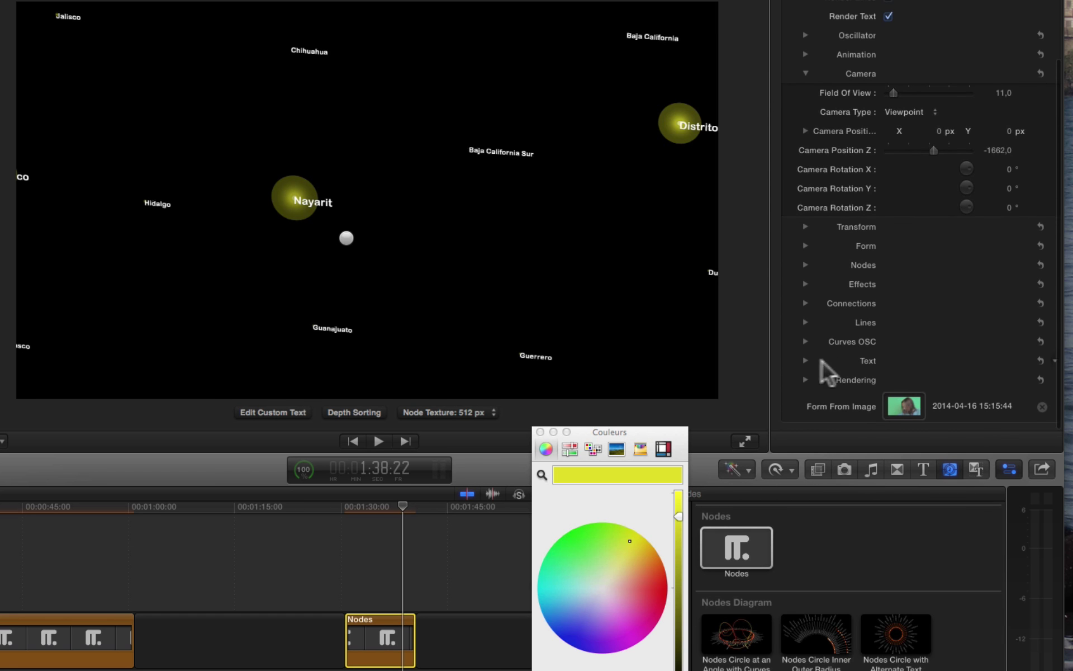
pyautogui.click(806, 361)
pyautogui.scroll(-10, 899, 344)
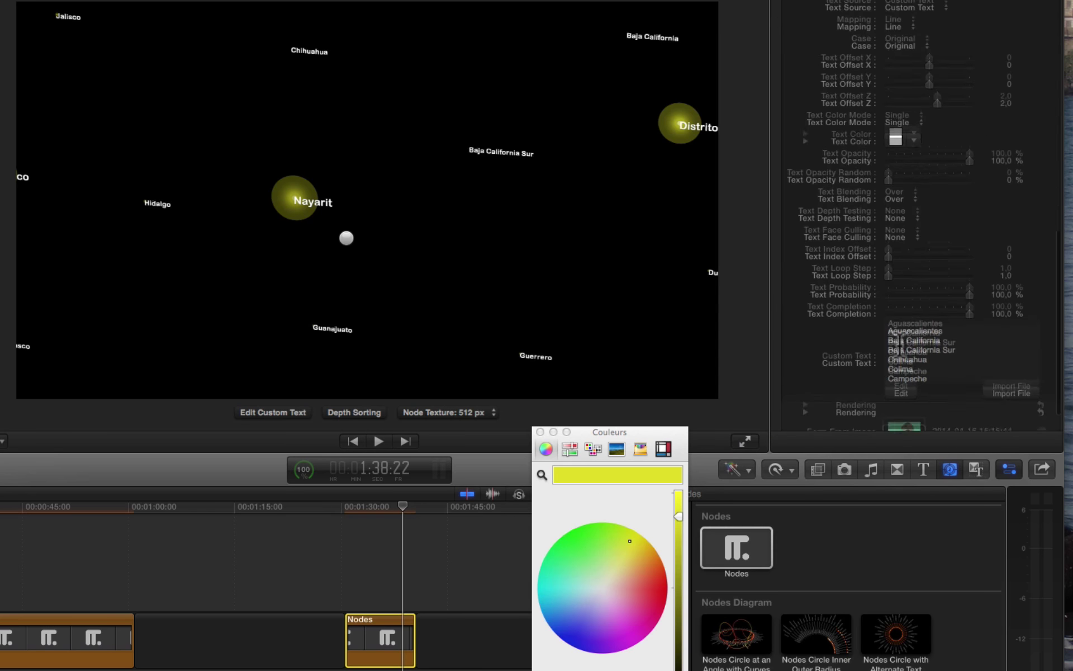
pyautogui.scroll(12, 898, 344)
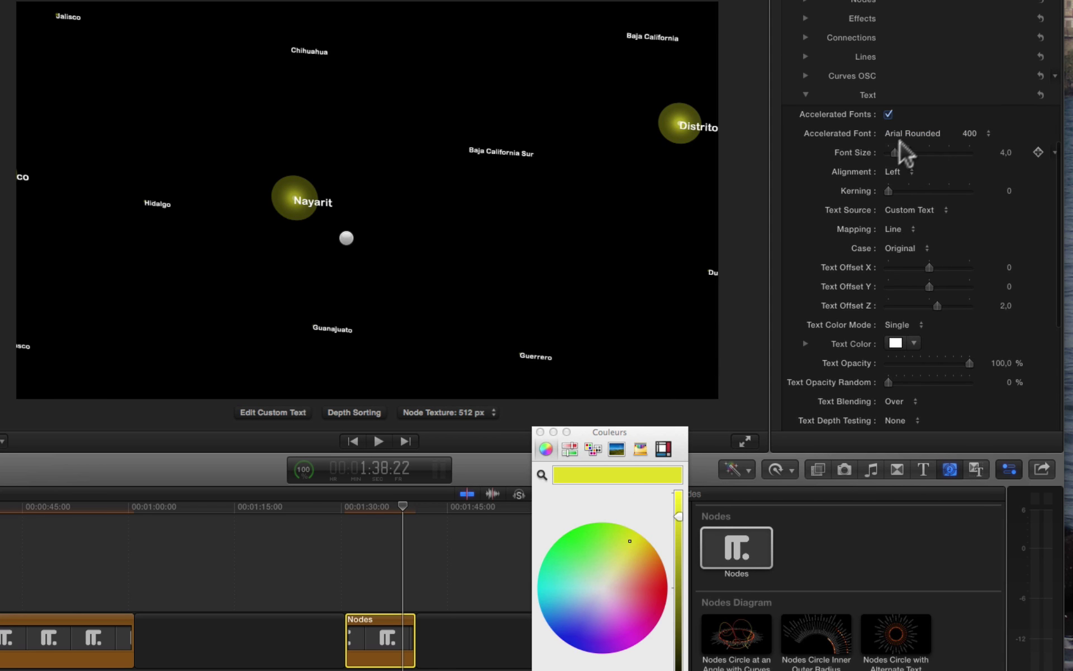
pyautogui.click(915, 134)
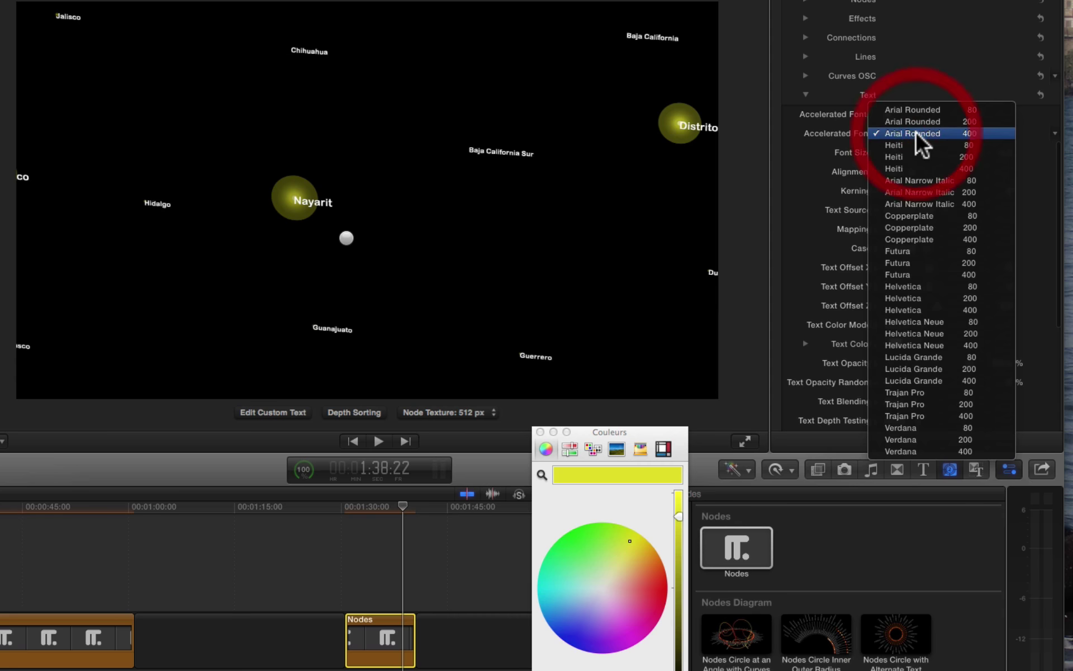
pyautogui.click(914, 310)
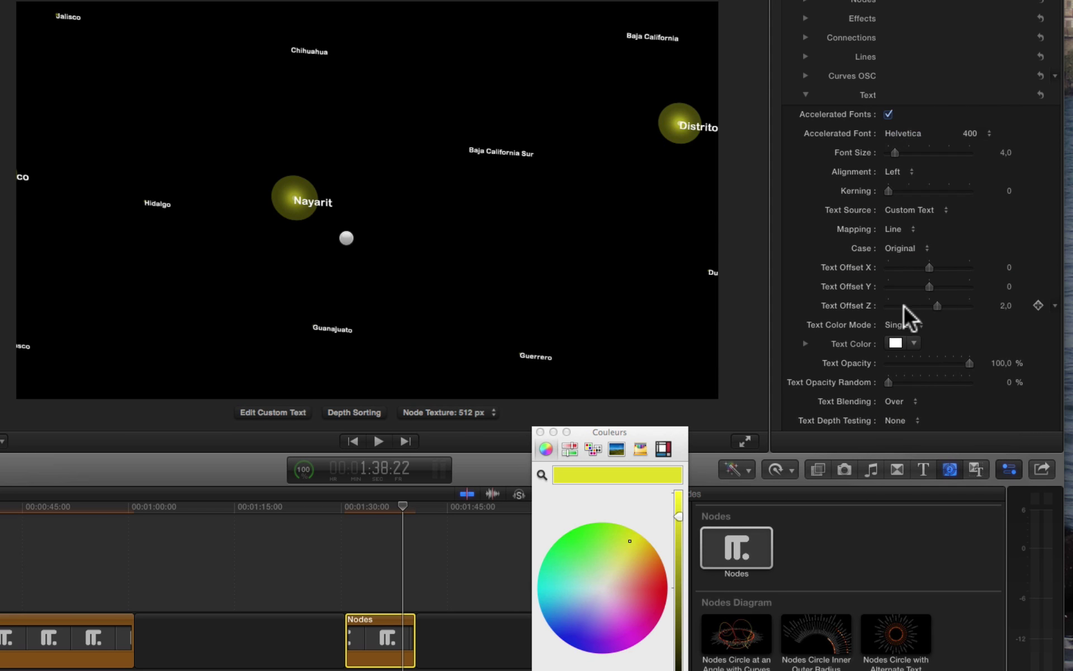
# Import the file ttx dewebs.rtf from the Desktop as the generator's Custom Text
pyautogui.scroll(-1, 905, 310)
pyautogui.scroll(-5, 900, 313)
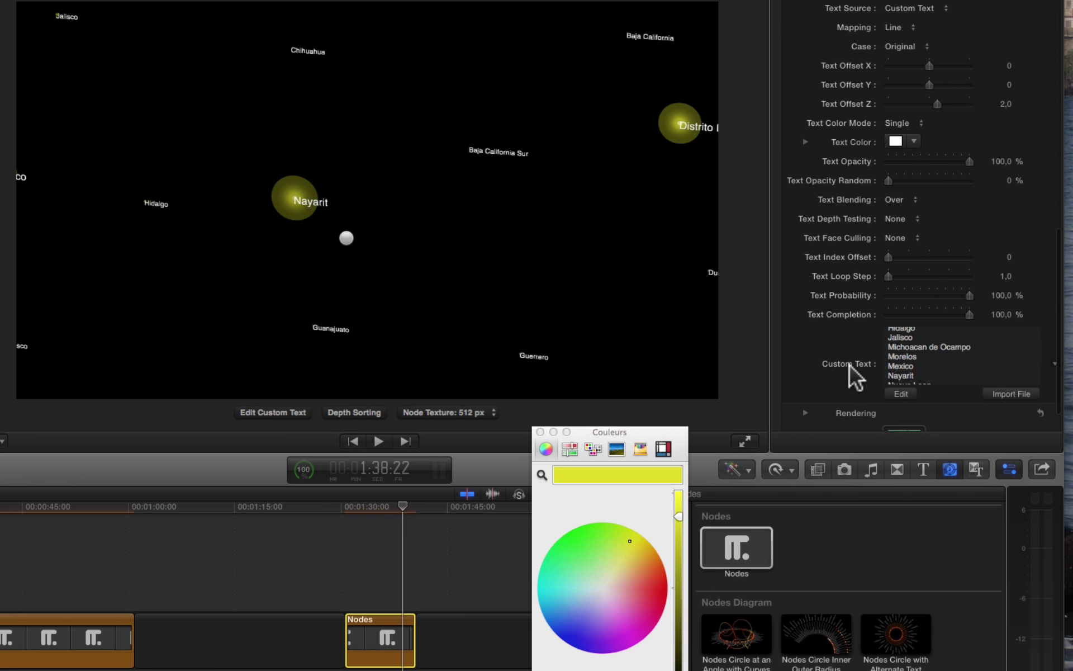
pyautogui.click(1012, 393)
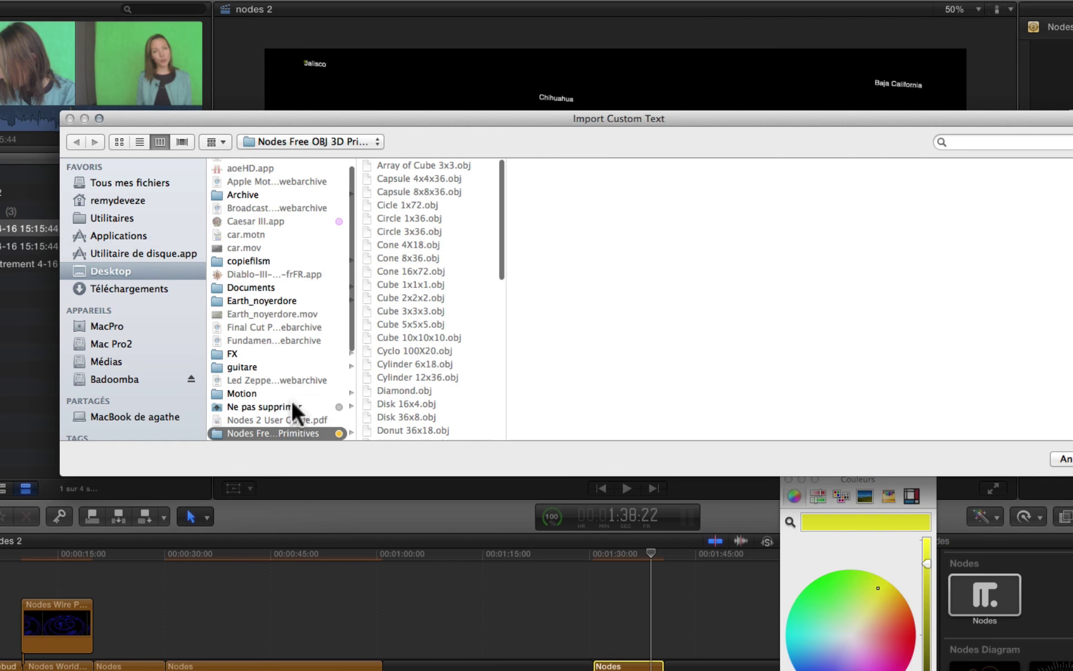
pyautogui.scroll(-3, 281, 390)
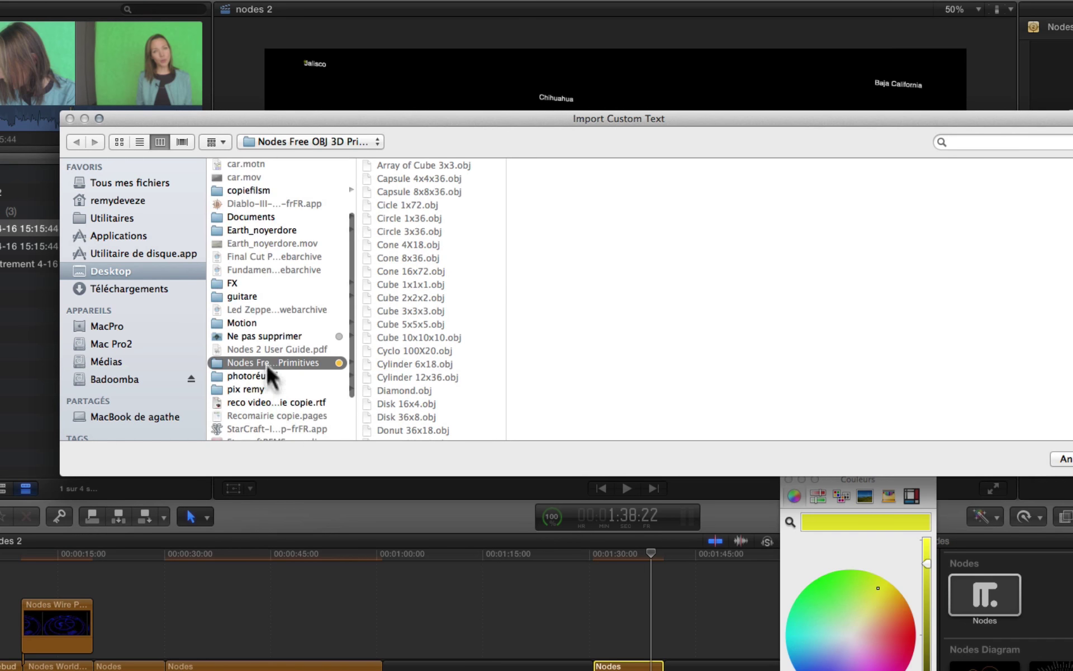
pyautogui.scroll(-3, 250, 380)
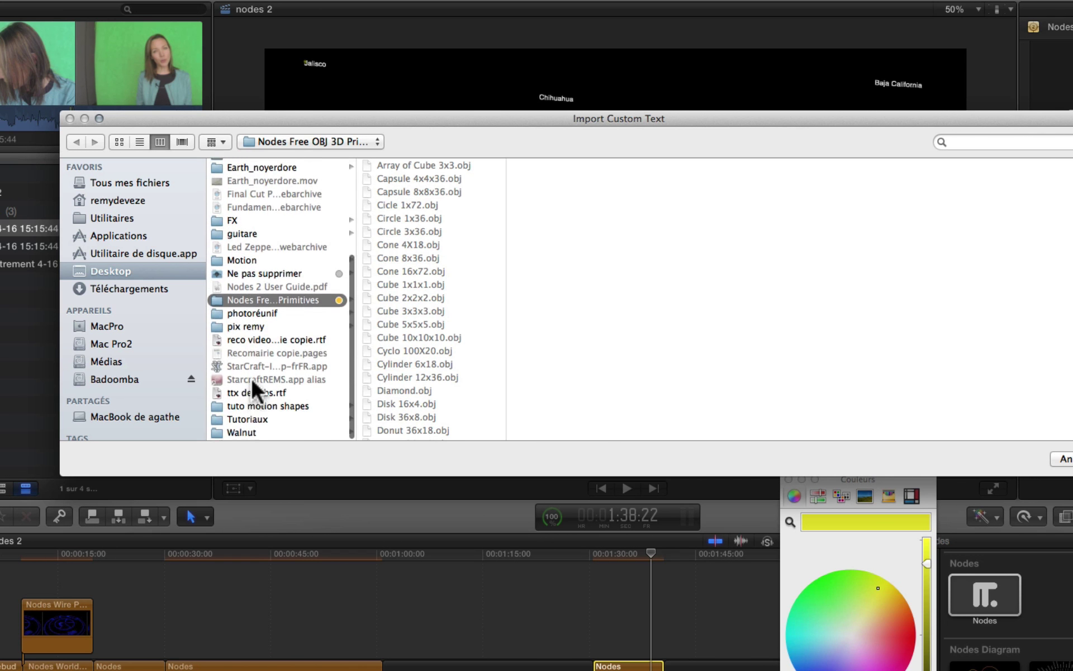
pyautogui.click(249, 394)
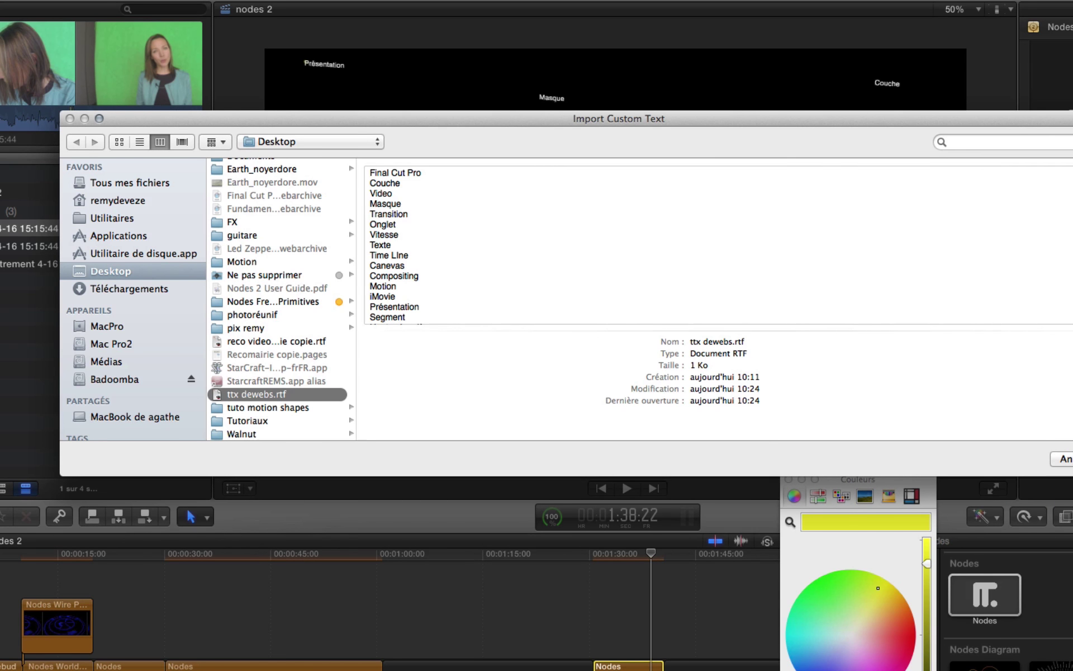
pyautogui.press('Return')
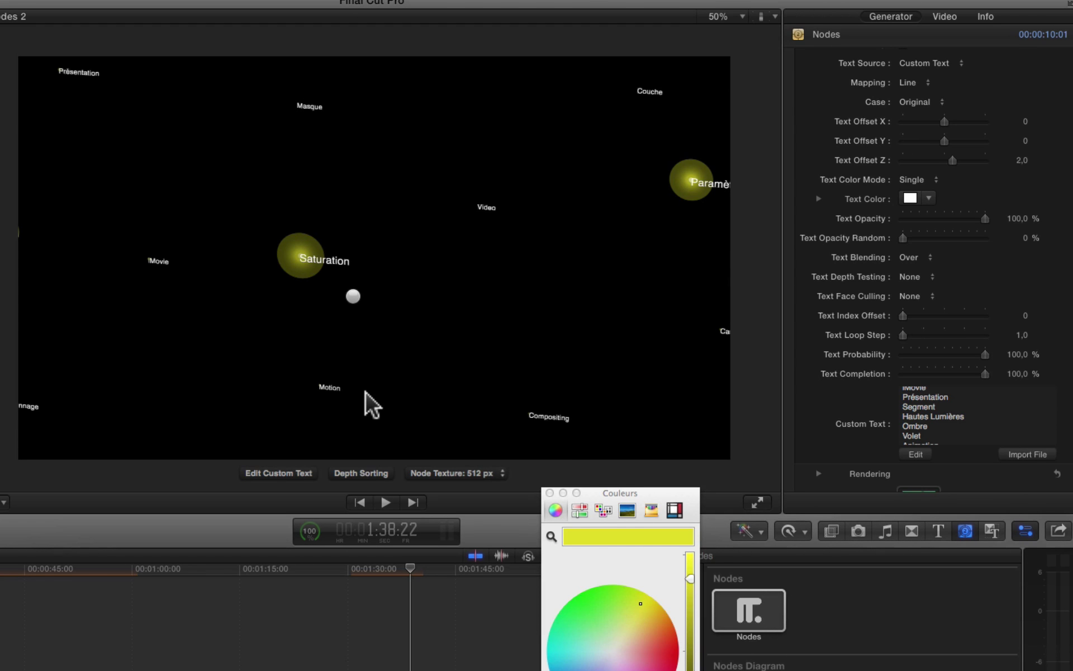
# Widen the camera's Field Of View to 74 to bring the whole sphere into frame
pyautogui.scroll(-2, 854, 430)
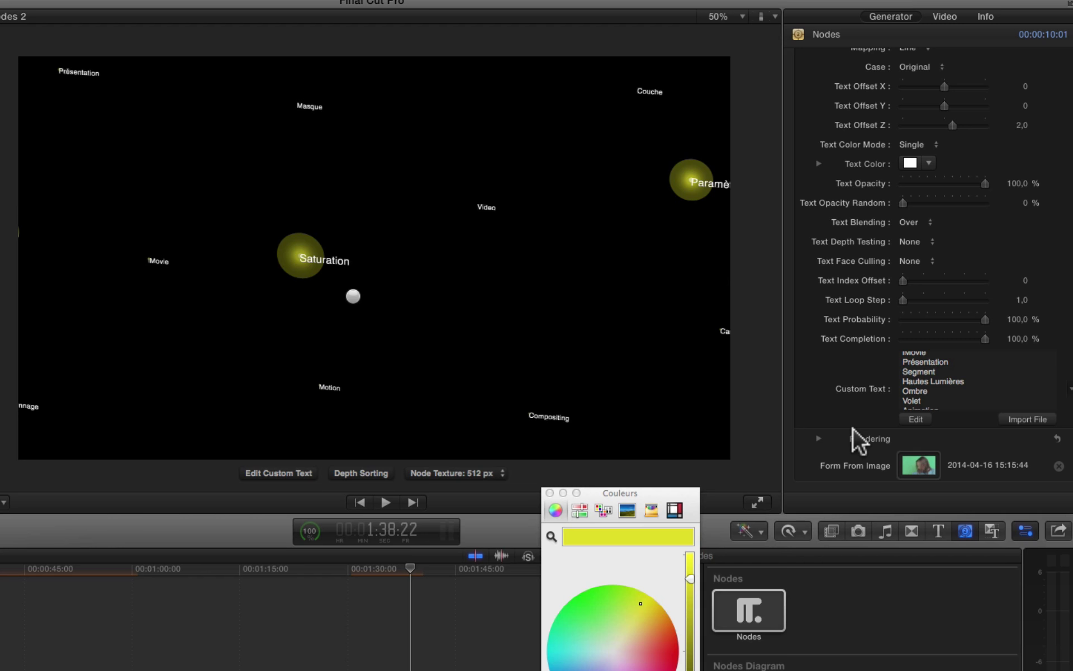
pyautogui.scroll(2, 853, 433)
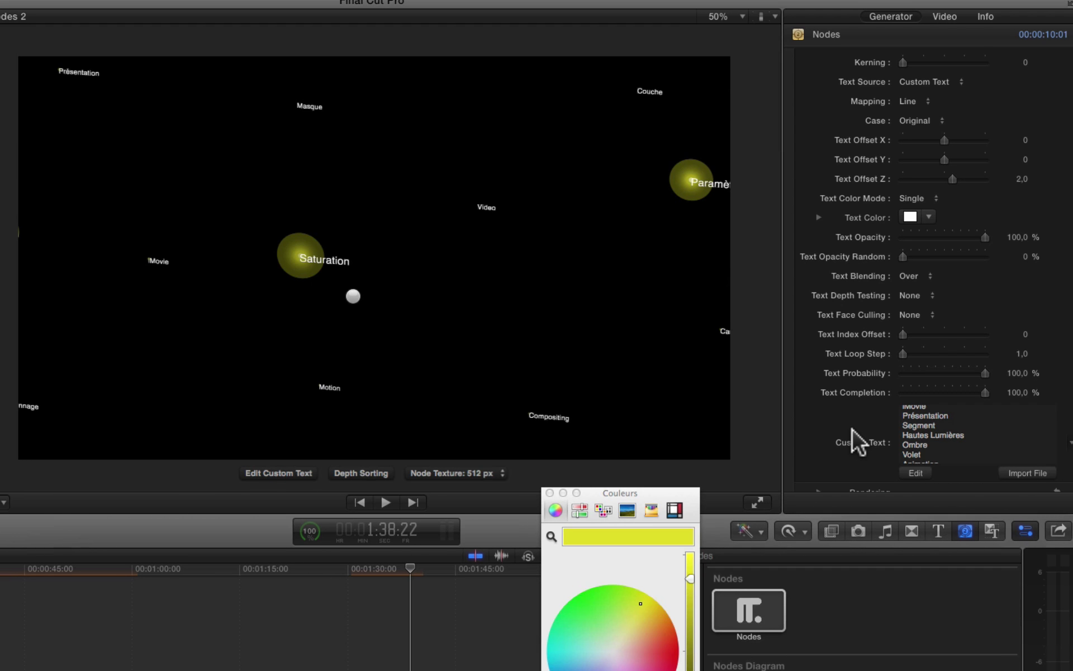
pyautogui.scroll(4, 852, 431)
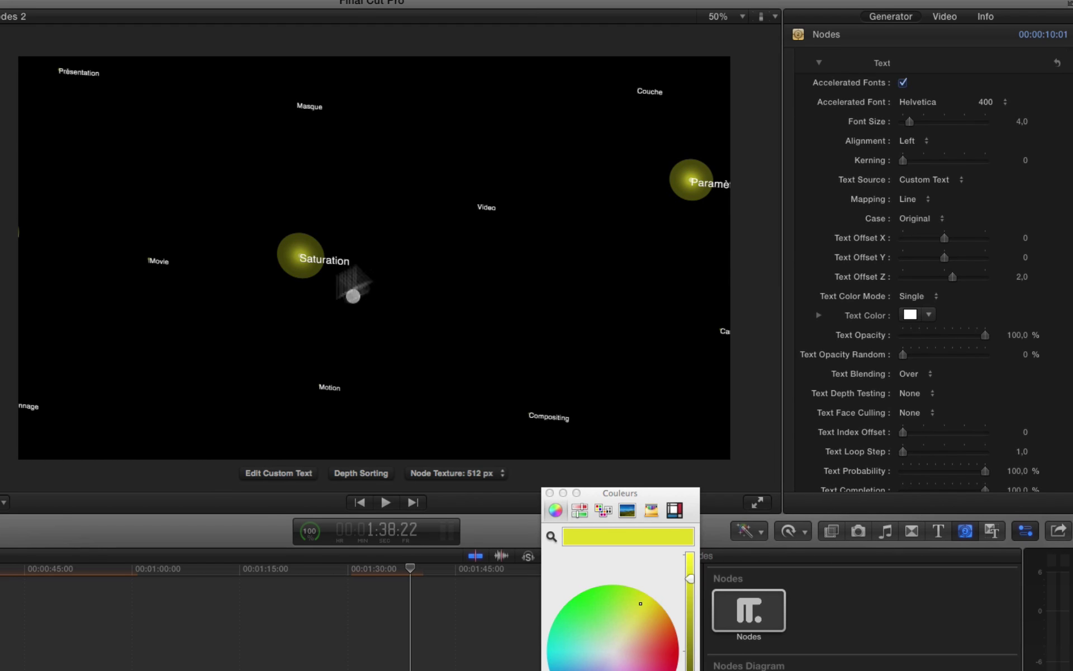
pyautogui.scroll(10, 914, 157)
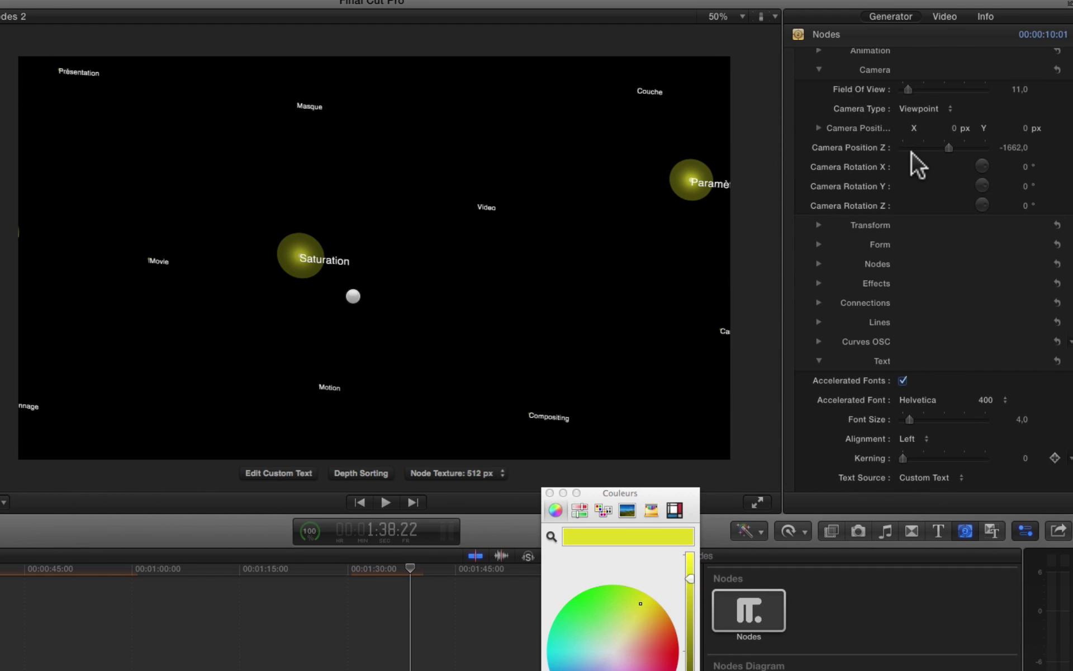
pyautogui.scroll(3, 912, 153)
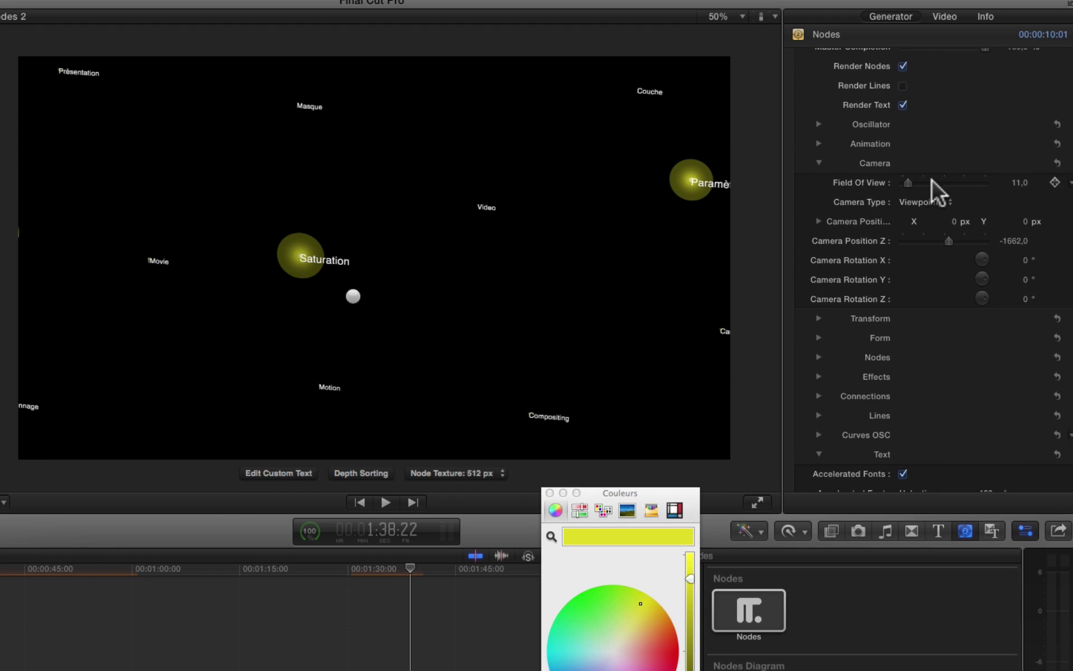
pyautogui.moveTo(935, 180); pyautogui.dragTo(937, 183)
# Set the Font Size of the text labels to 12
pyautogui.scroll(-10, 937, 354)
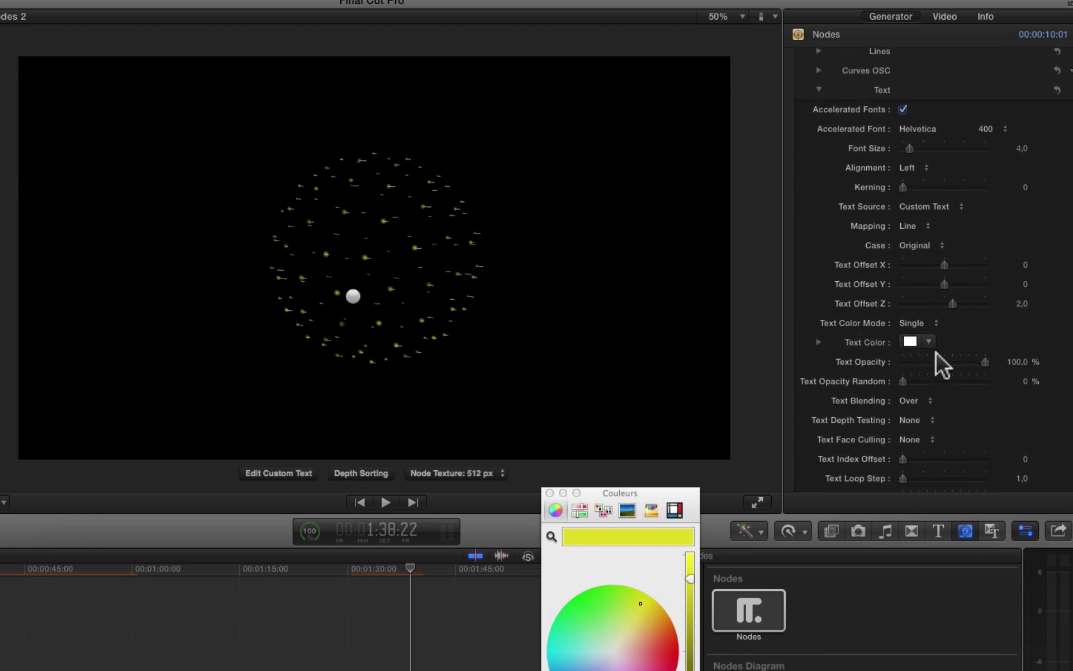
pyautogui.scroll(-5, 945, 381)
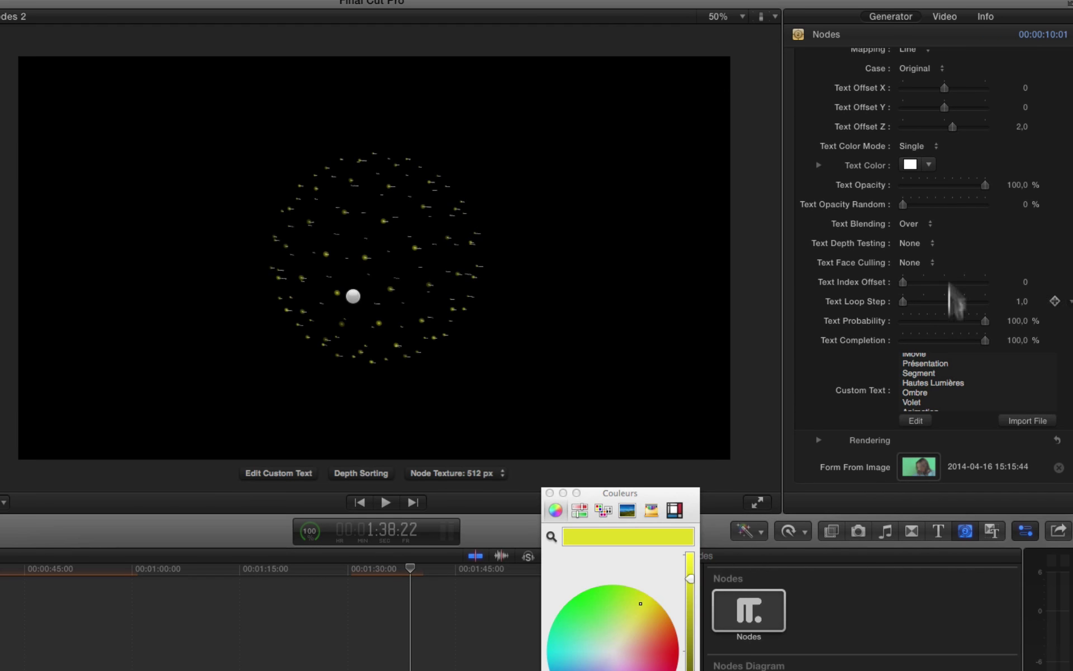
pyautogui.scroll(5, 946, 162)
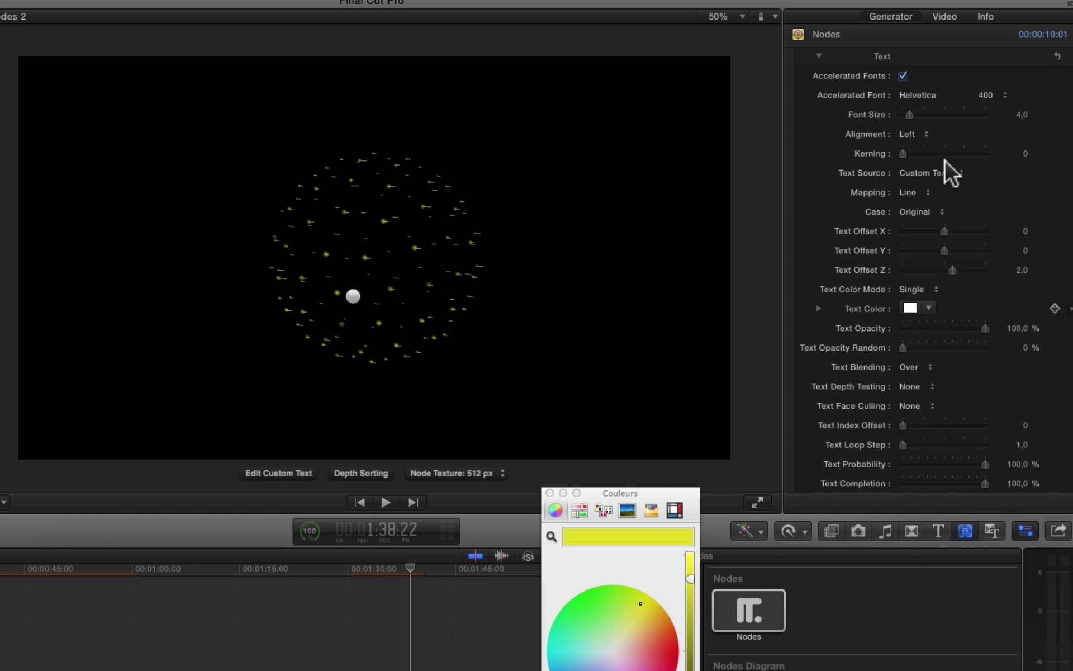
pyautogui.scroll(1, 946, 162)
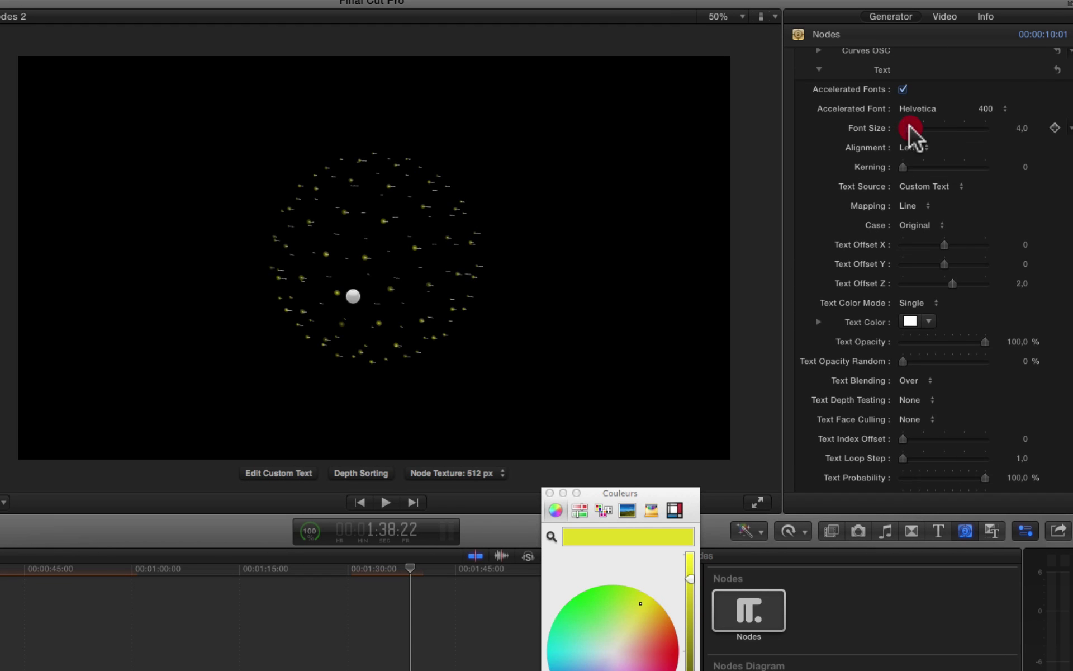
pyautogui.moveTo(922, 125)
pyautogui.mouseDown()
pyautogui.moveTo(978, 115)
pyautogui.moveTo(923, 126)
pyautogui.mouseUp()
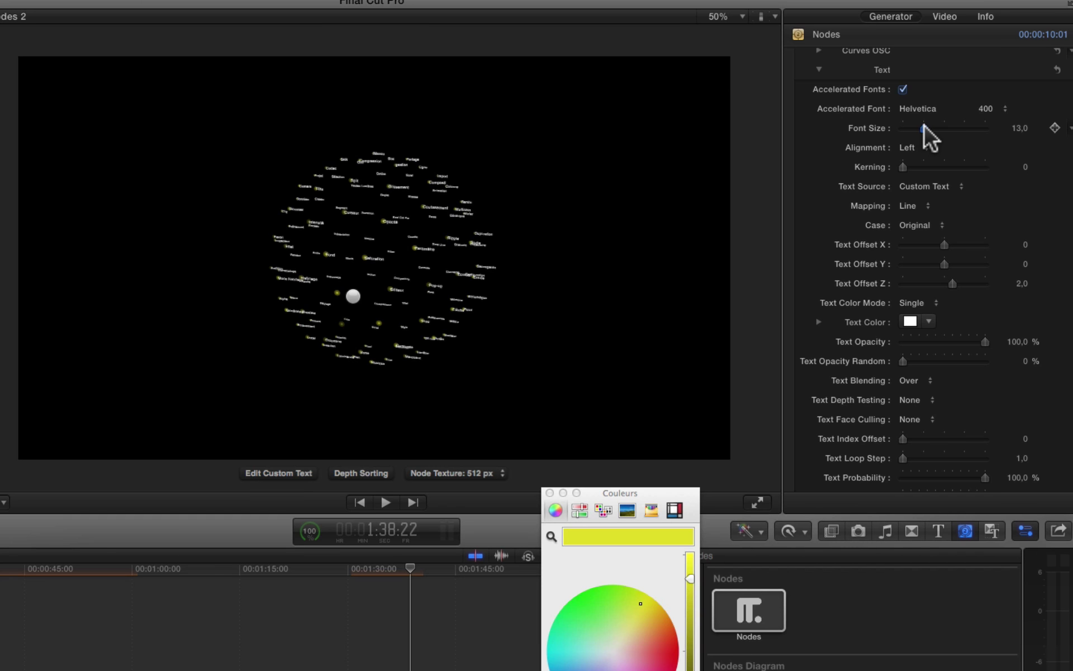
# Expand the Form parameters and raise the Nodes Count to 271
pyautogui.scroll(4, 971, 210)
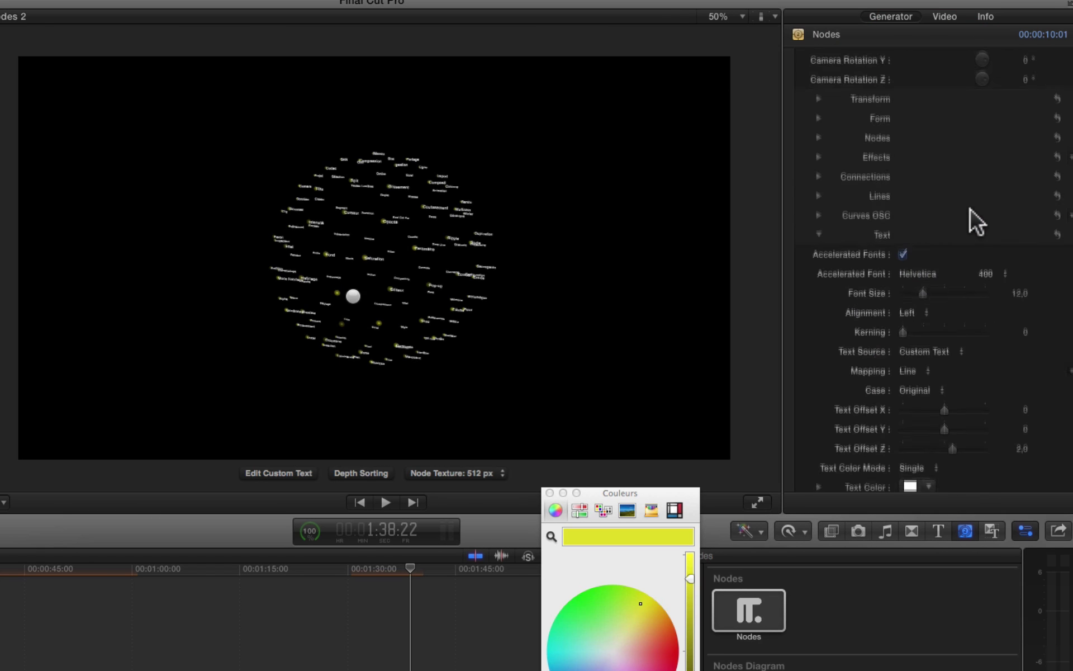
pyautogui.scroll(6, 971, 211)
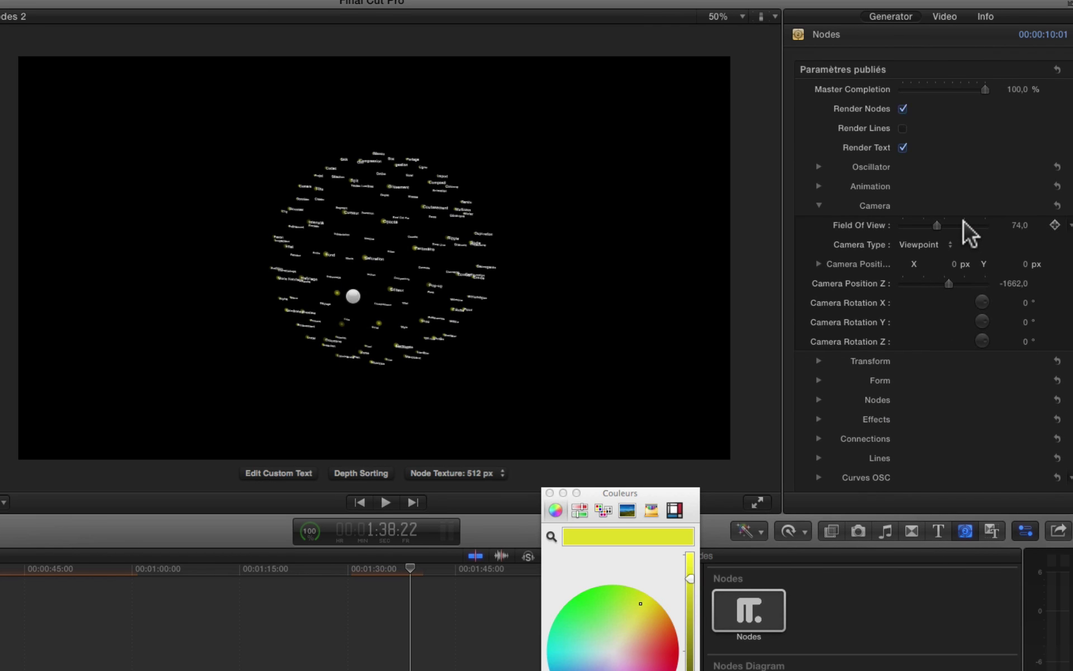
pyautogui.scroll(-5, 964, 222)
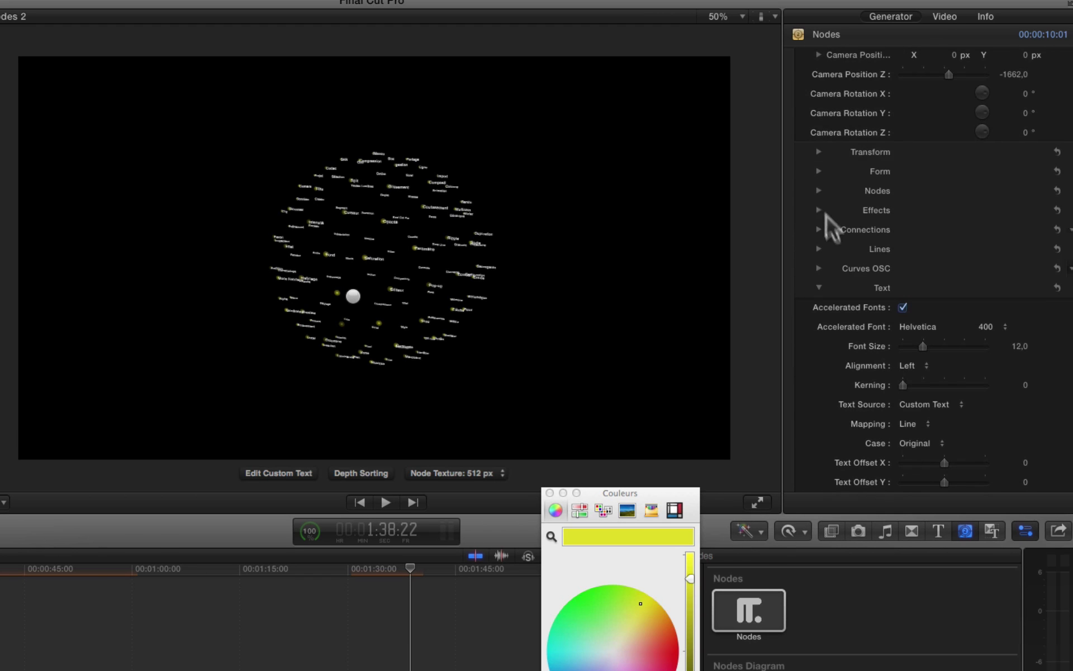
pyautogui.click(816, 170)
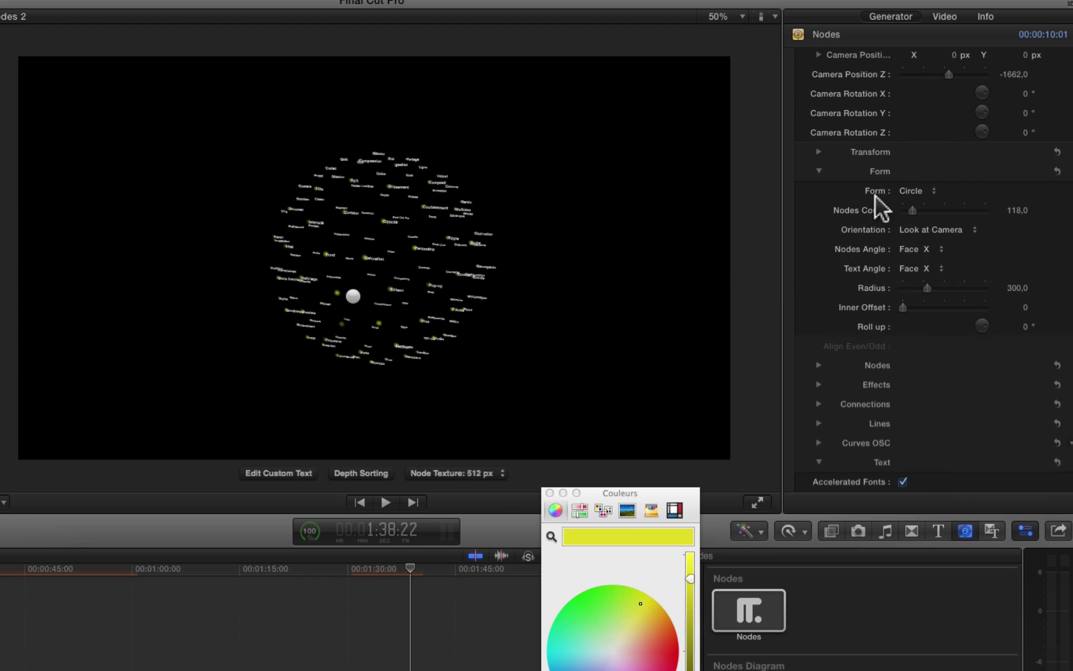
pyautogui.moveTo(914, 210); pyautogui.dragTo(930, 211)
# Narrow the camera's Field Of View to 28 to enlarge the sphere of labels
pyautogui.scroll(-3, 909, 333)
pyautogui.scroll(-8, 909, 334)
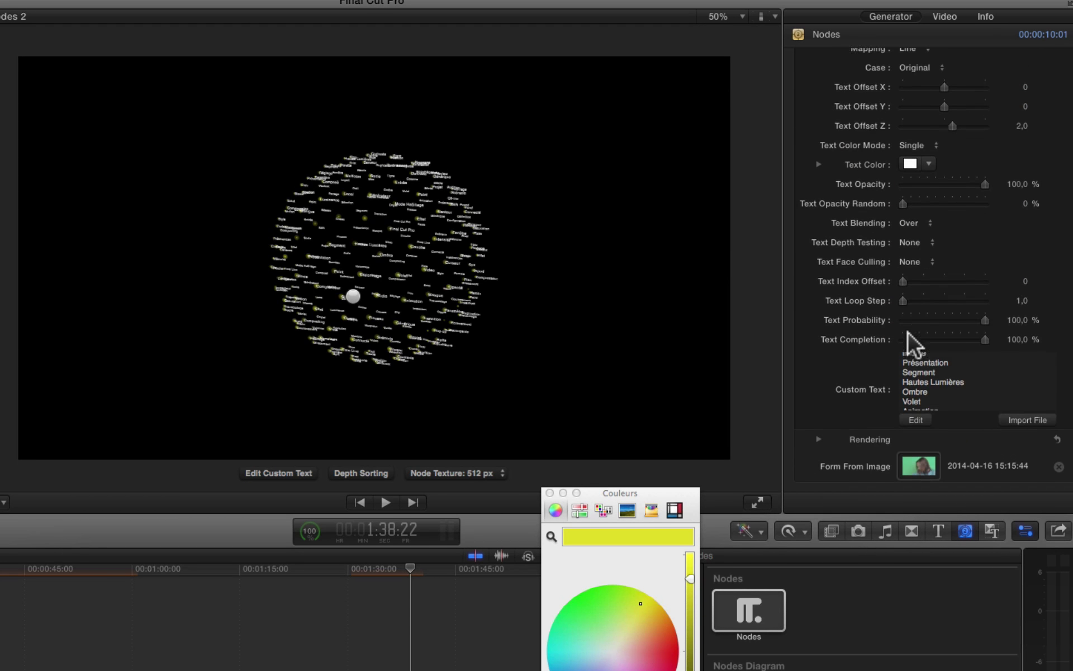
pyautogui.scroll(6, 932, 323)
pyautogui.scroll(5, 937, 321)
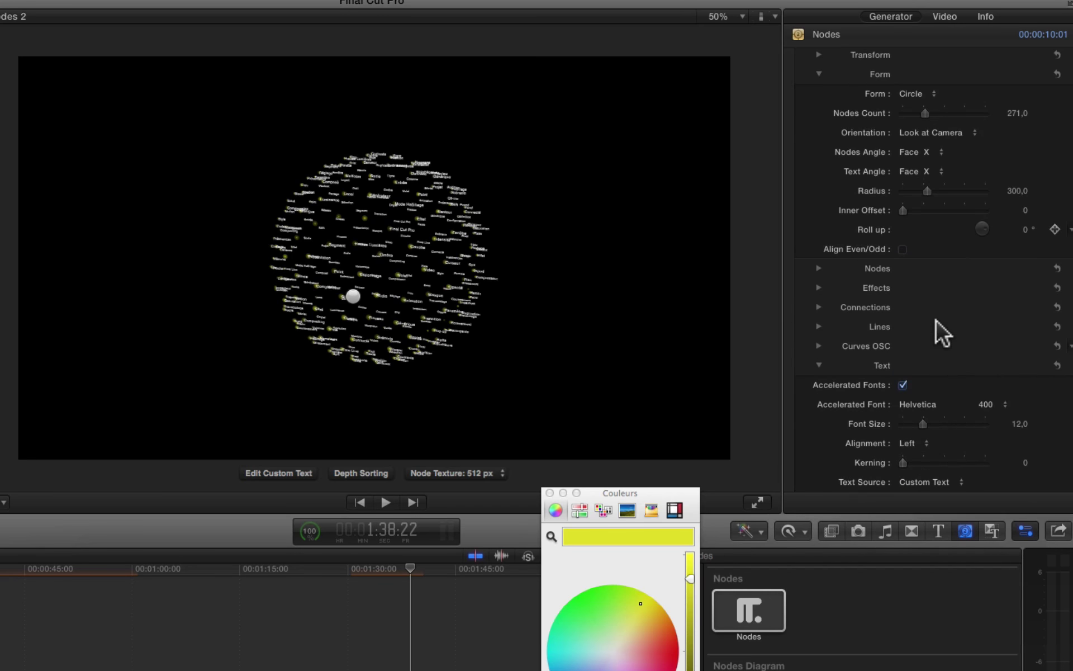
pyautogui.scroll(6, 937, 319)
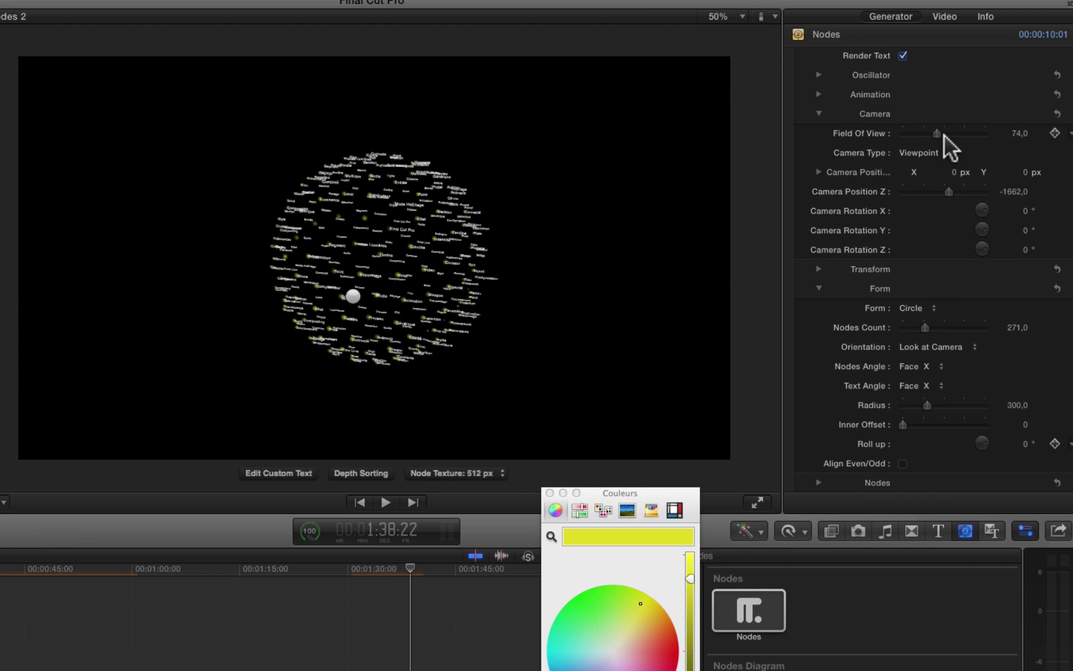
pyautogui.moveTo(938, 133); pyautogui.dragTo(921, 132)
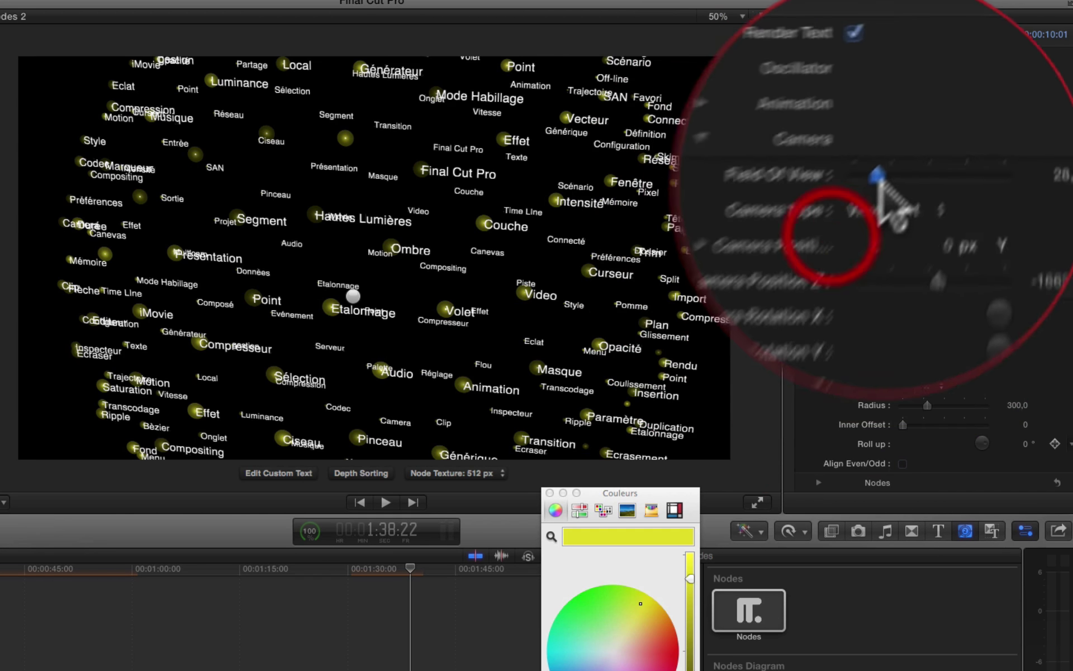
# Try the Centered, Right and Modulo alignments on the text labels and restore the Left alignment
pyautogui.scroll(-10, 950, 325)
pyautogui.scroll(-5, 915, 370)
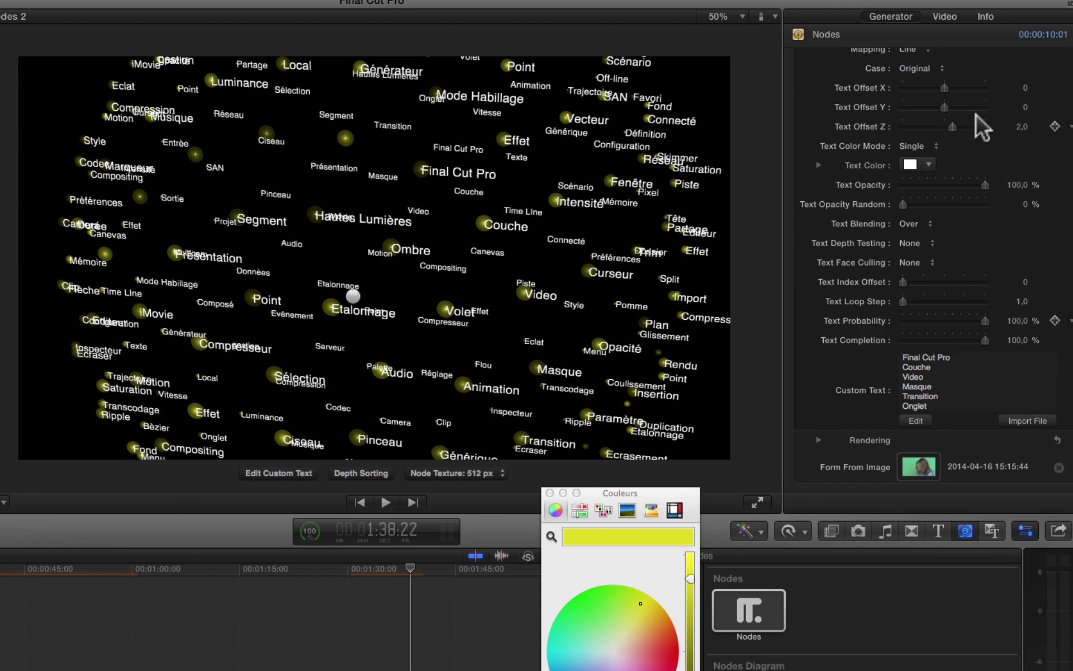
pyautogui.scroll(5, 980, 116)
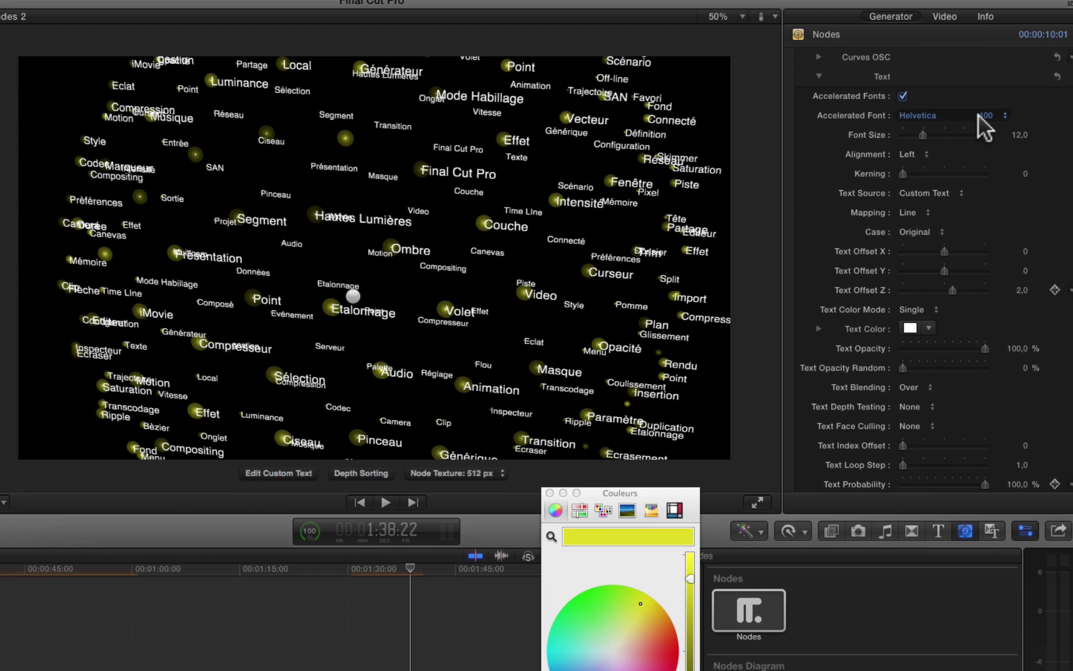
pyautogui.click(916, 155)
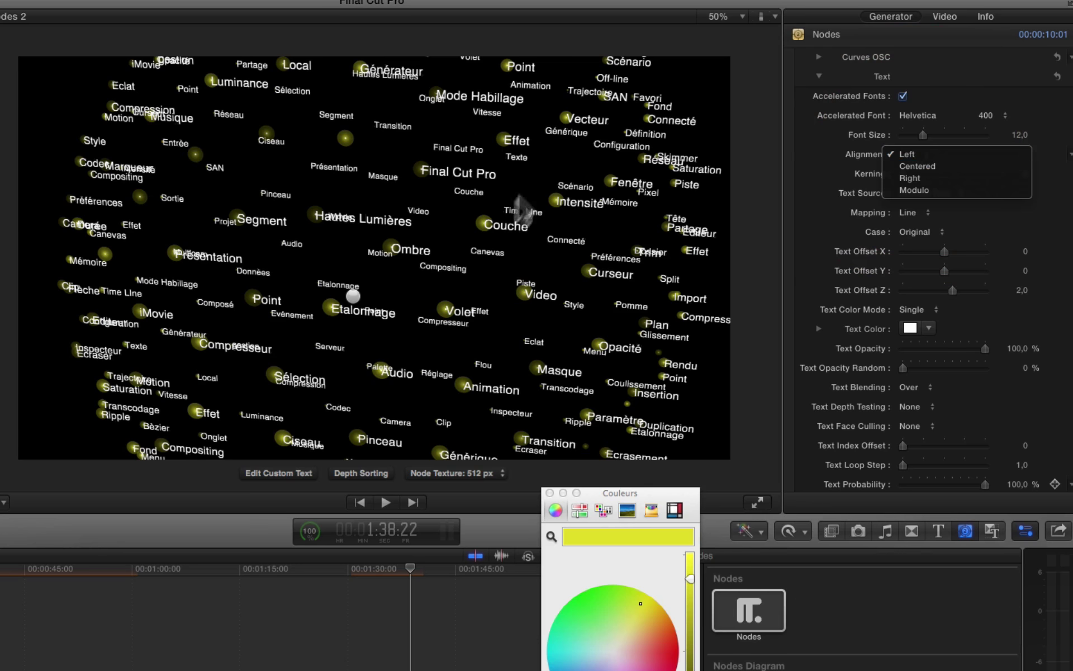
pyautogui.click(935, 163)
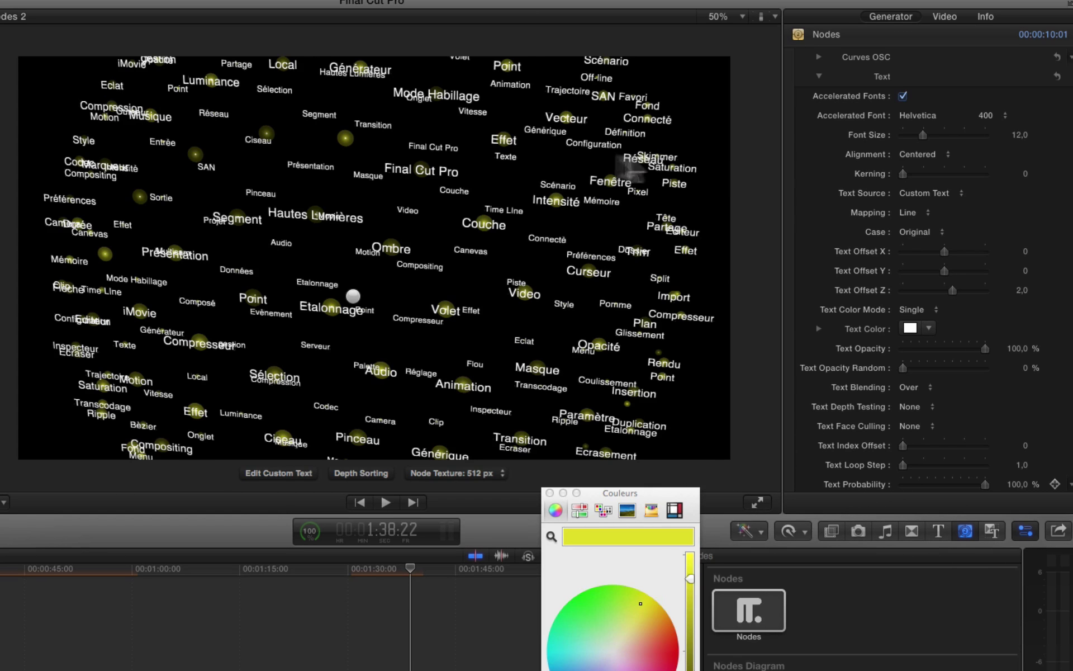
pyautogui.click(924, 151)
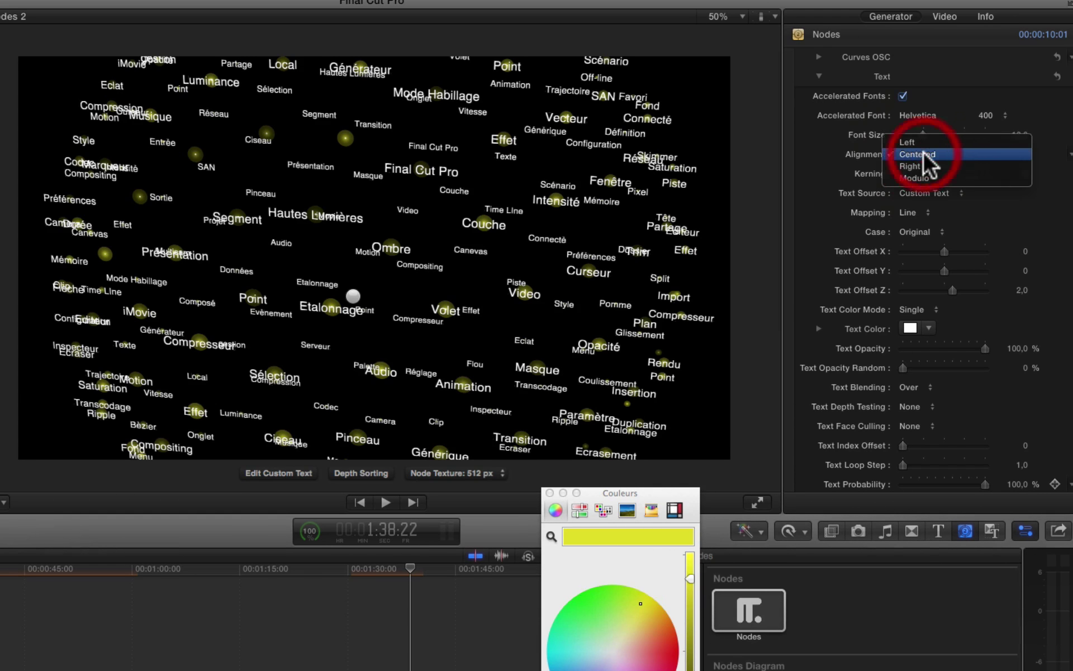
pyautogui.click(923, 162)
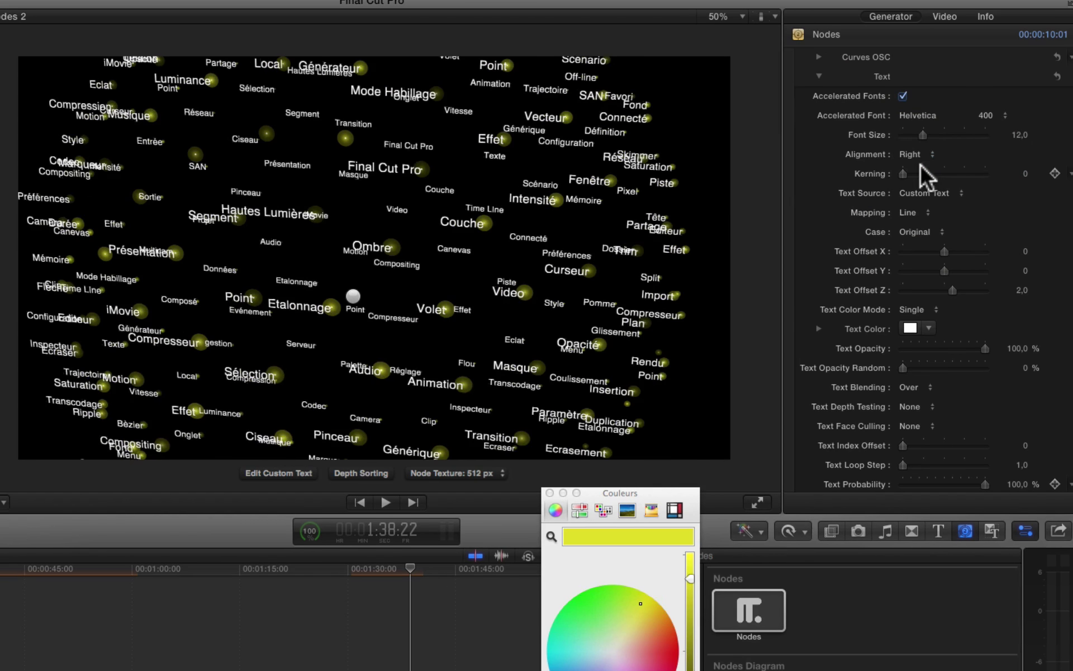
pyautogui.click(921, 154)
pyautogui.click(921, 165)
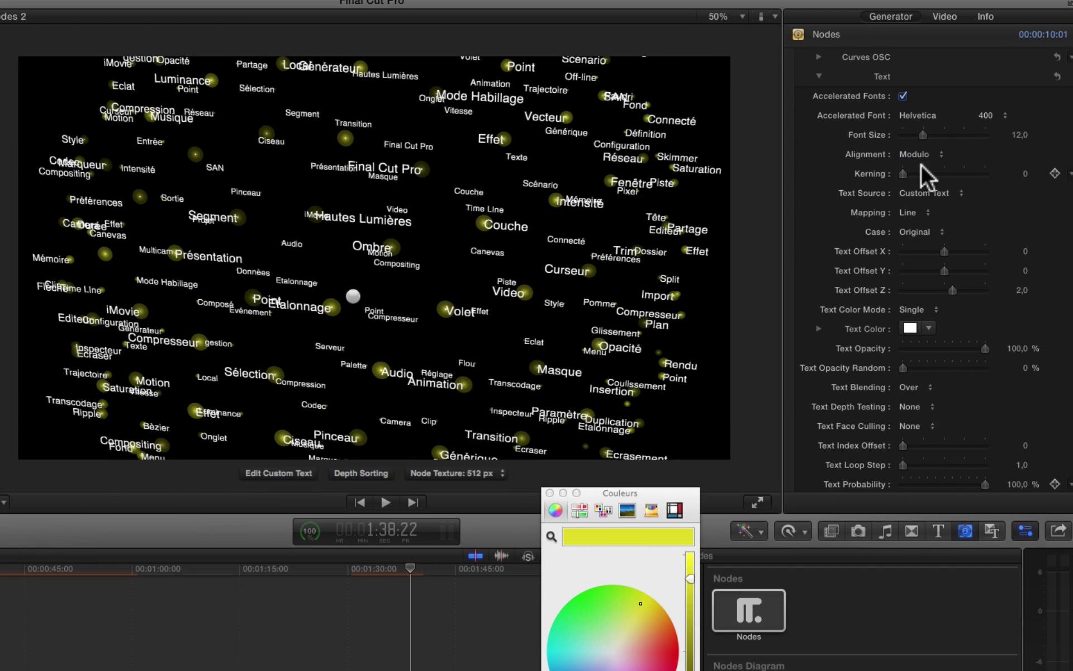
pyautogui.click(921, 157)
pyautogui.click(921, 118)
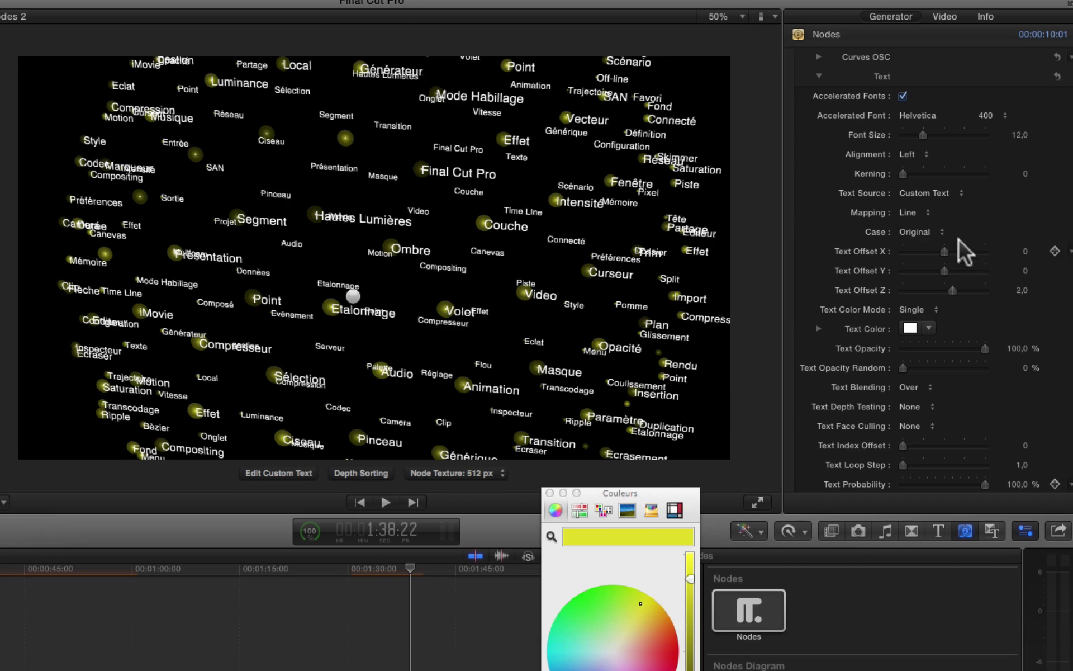
# Try the Character mapping on the text labels and restore the Line mapping
pyautogui.click(913, 211)
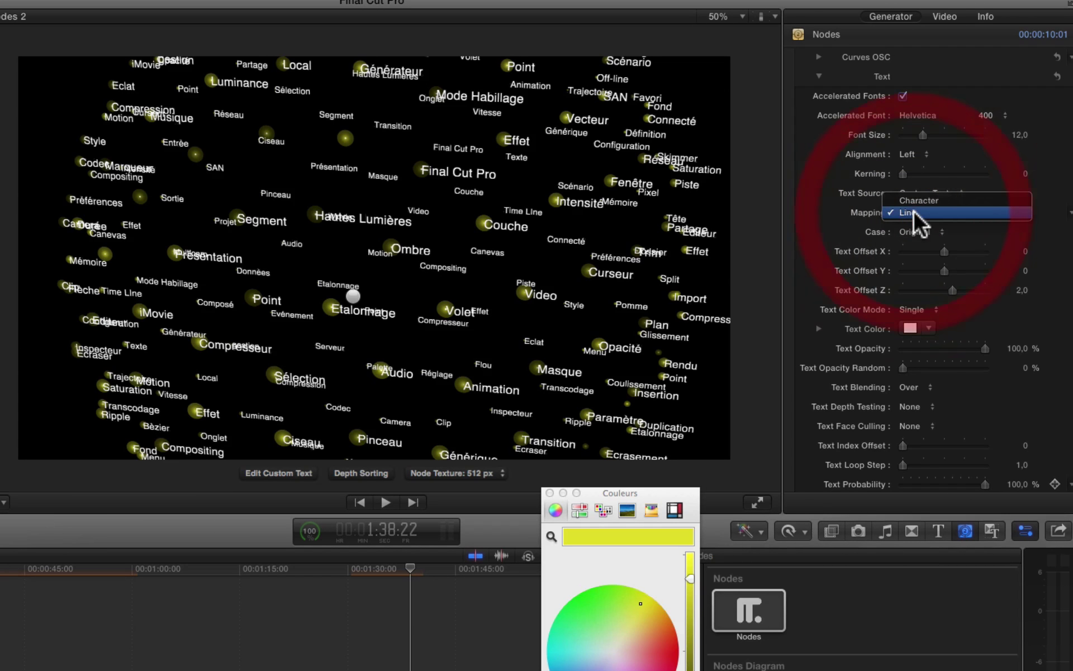
pyautogui.click(920, 199)
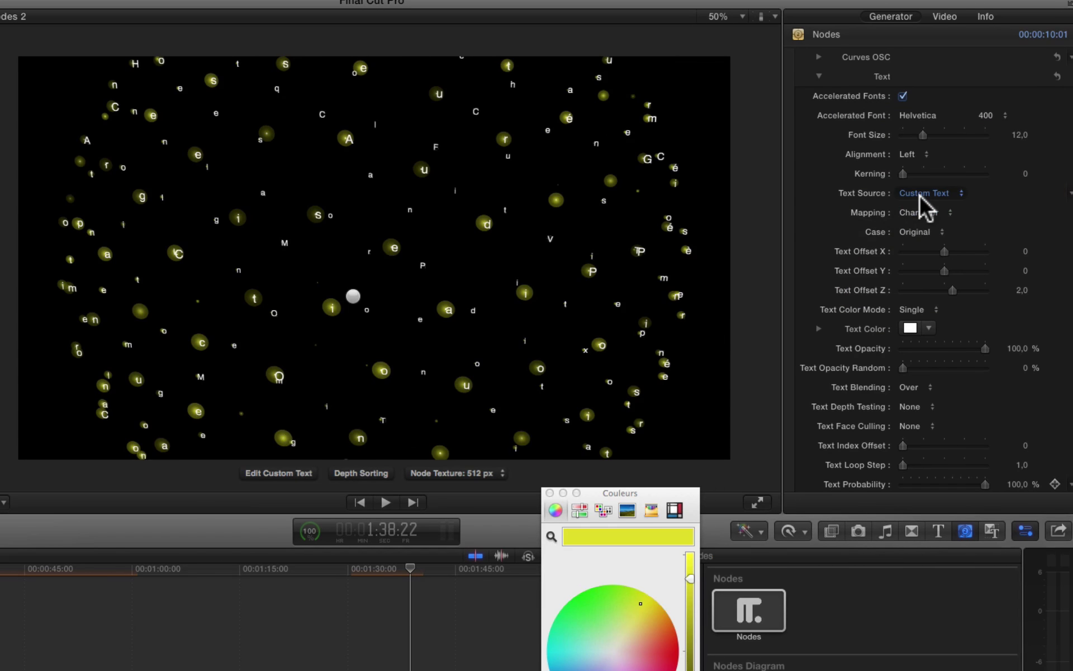
pyautogui.click(905, 212)
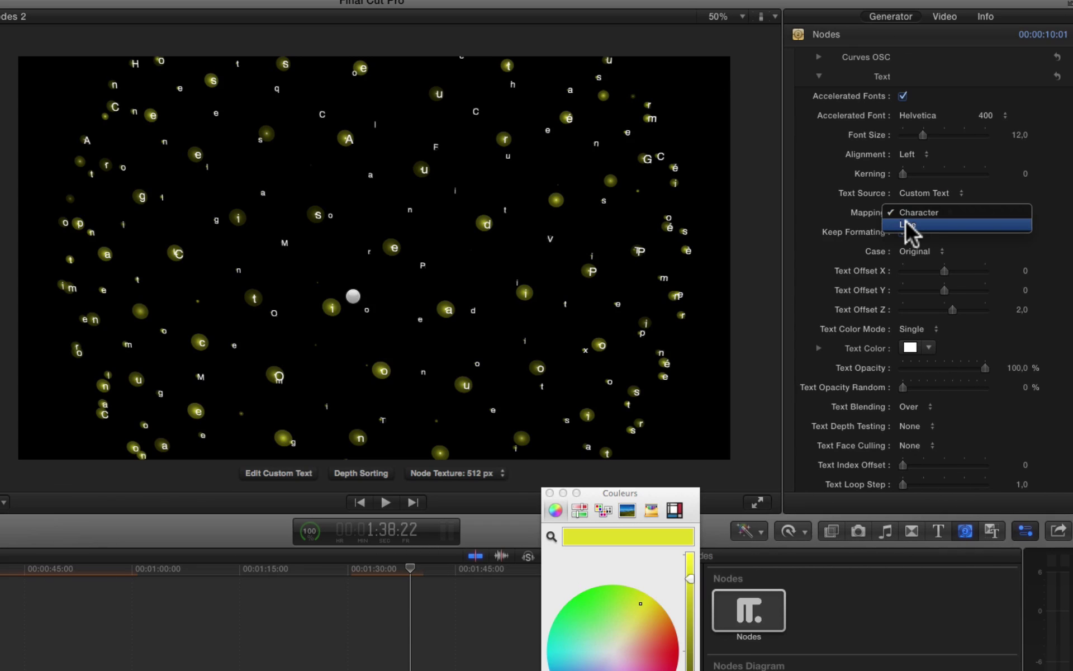
pyautogui.click(906, 223)
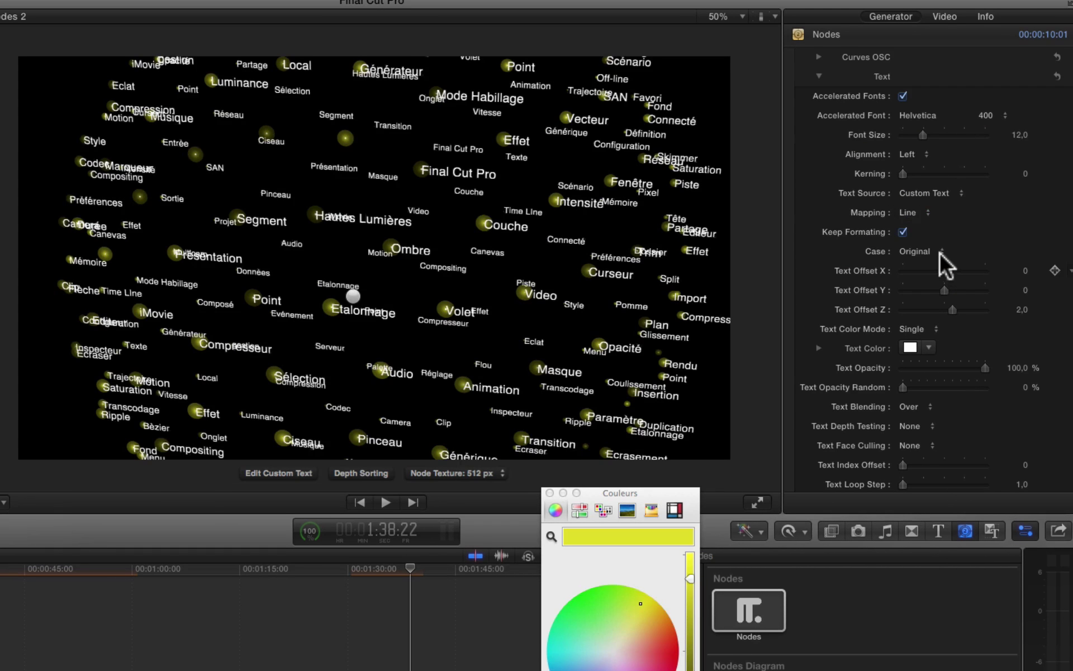
# Offset the text labels from their nodes with Text Offset X at -18 and Text Offset Y at 21
pyautogui.scroll(-1, 928, 246)
pyautogui.moveTo(959, 250); pyautogui.dragTo(941, 245)
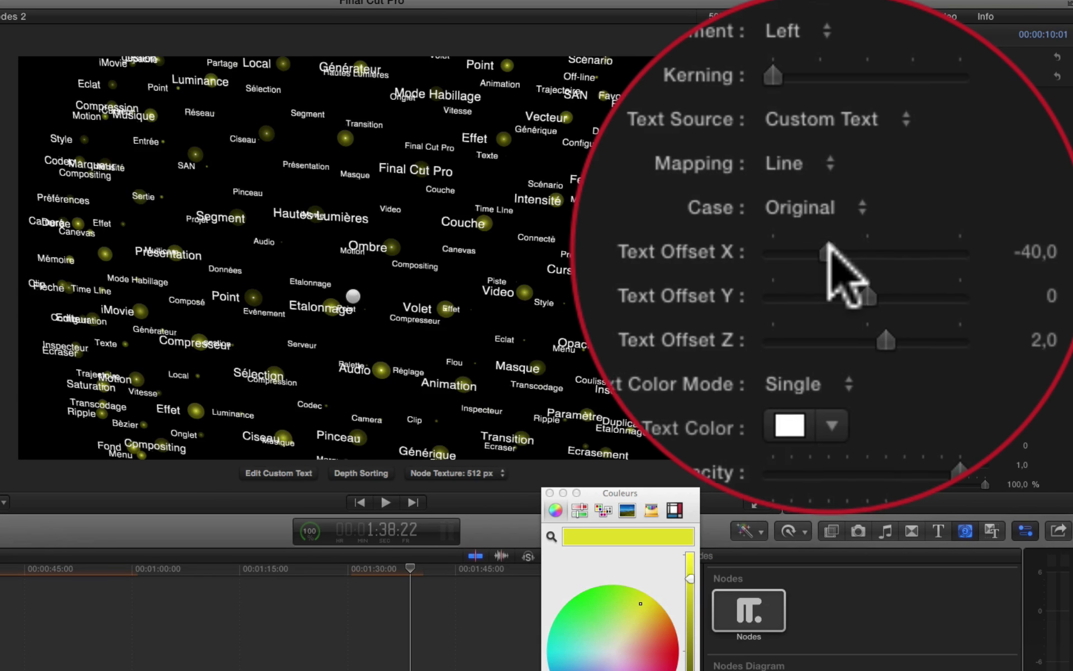
pyautogui.click(828, 270)
pyautogui.moveTo(828, 269); pyautogui.dragTo(835, 270)
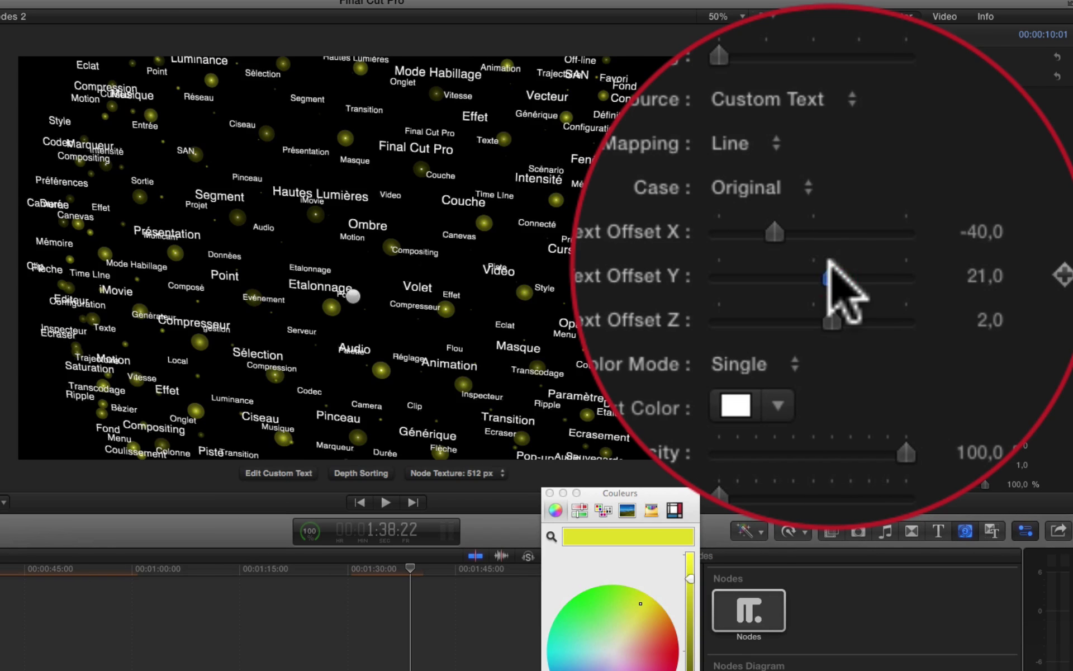
pyautogui.moveTo(830, 249); pyautogui.dragTo(832, 250)
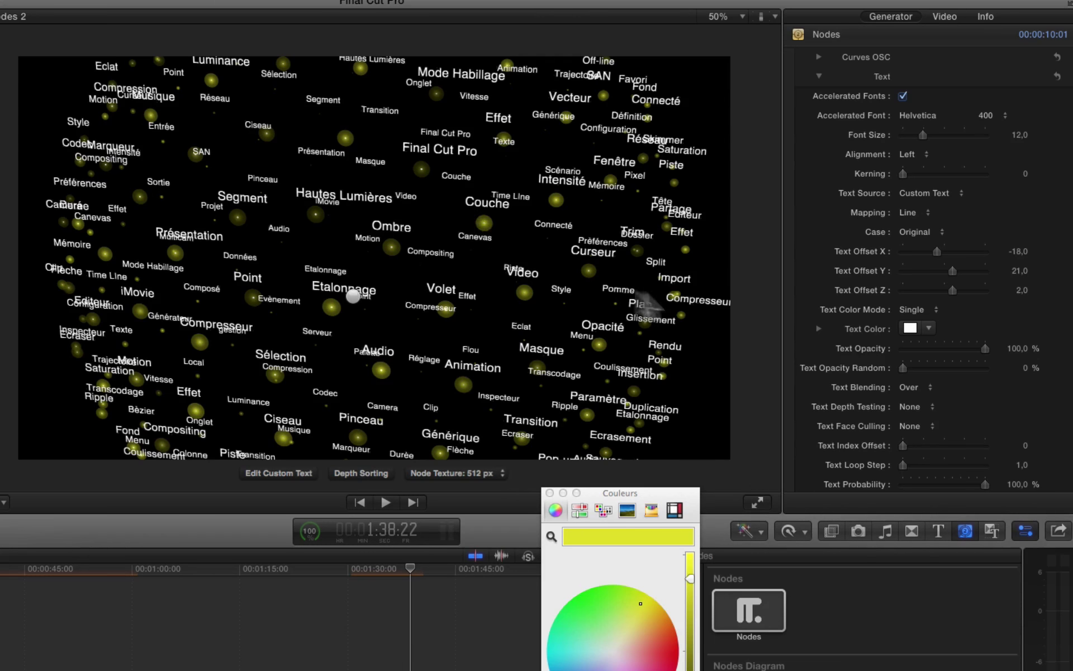
# Colour the text labels crimson and raise Text Opacity Random to about 53%
pyautogui.scroll(-3, 961, 314)
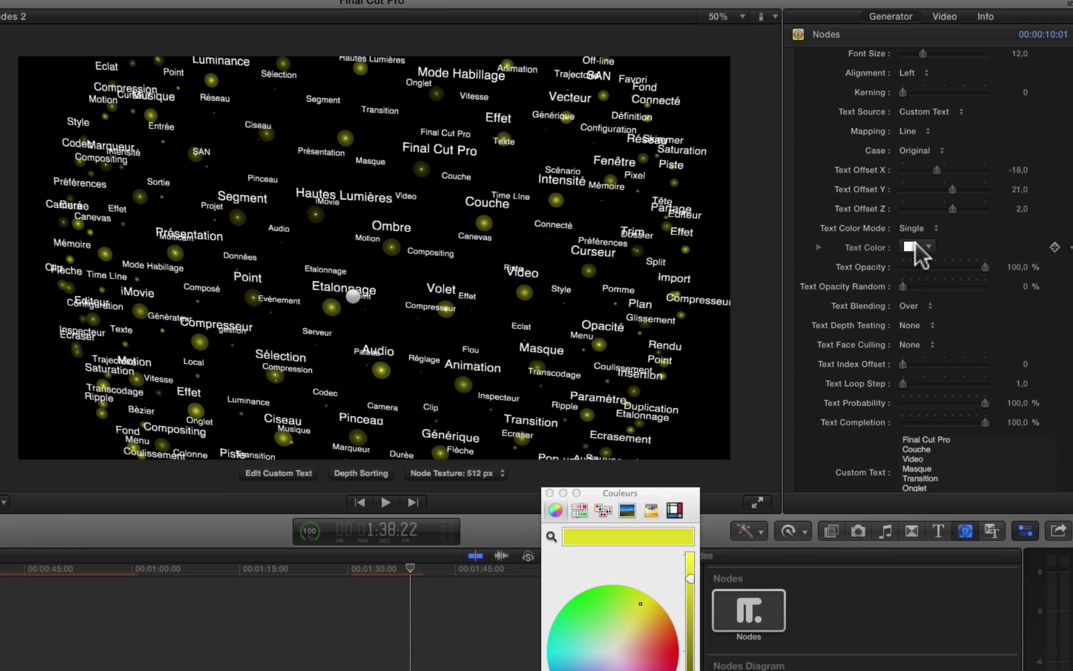
pyautogui.click(911, 247)
pyautogui.click(665, 665)
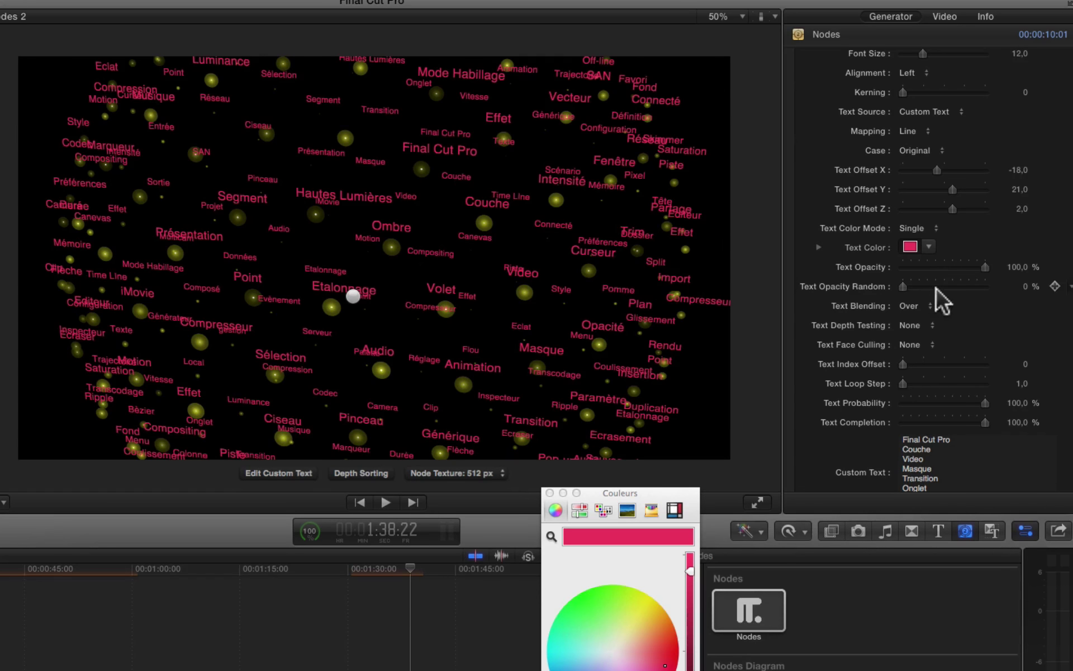
pyautogui.moveTo(938, 287)
pyautogui.mouseDown()
pyautogui.moveTo(960, 287)
pyautogui.moveTo(947, 289)
pyautogui.mouseUp()
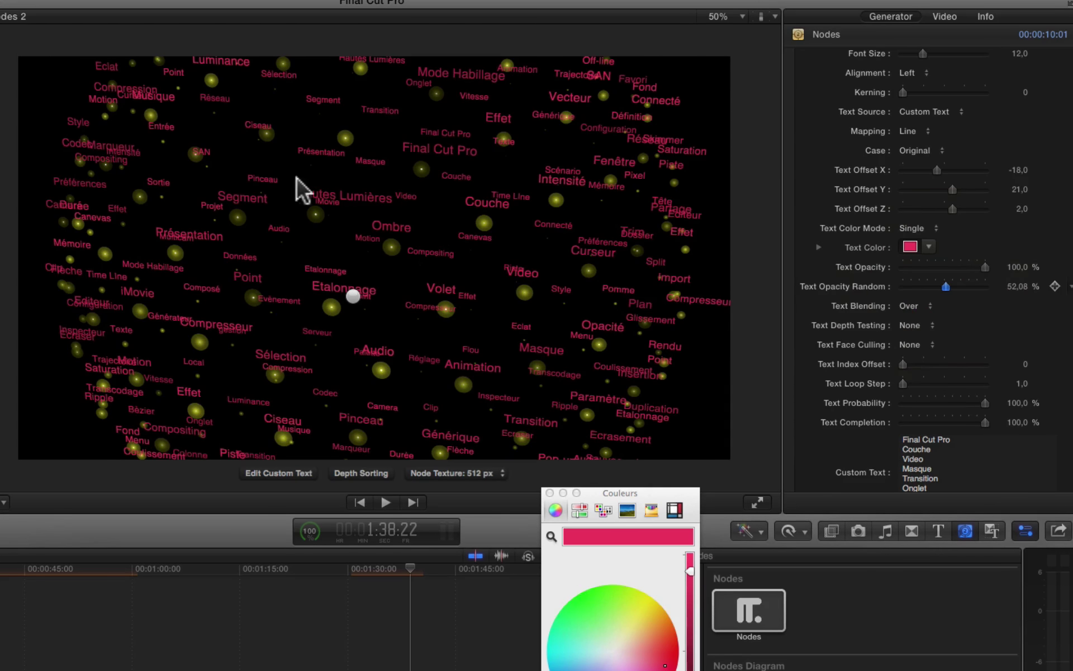
# Collapse the Text and Form parameter groups and enable Render Lines to link the nodes
pyautogui.scroll(-3, 968, 316)
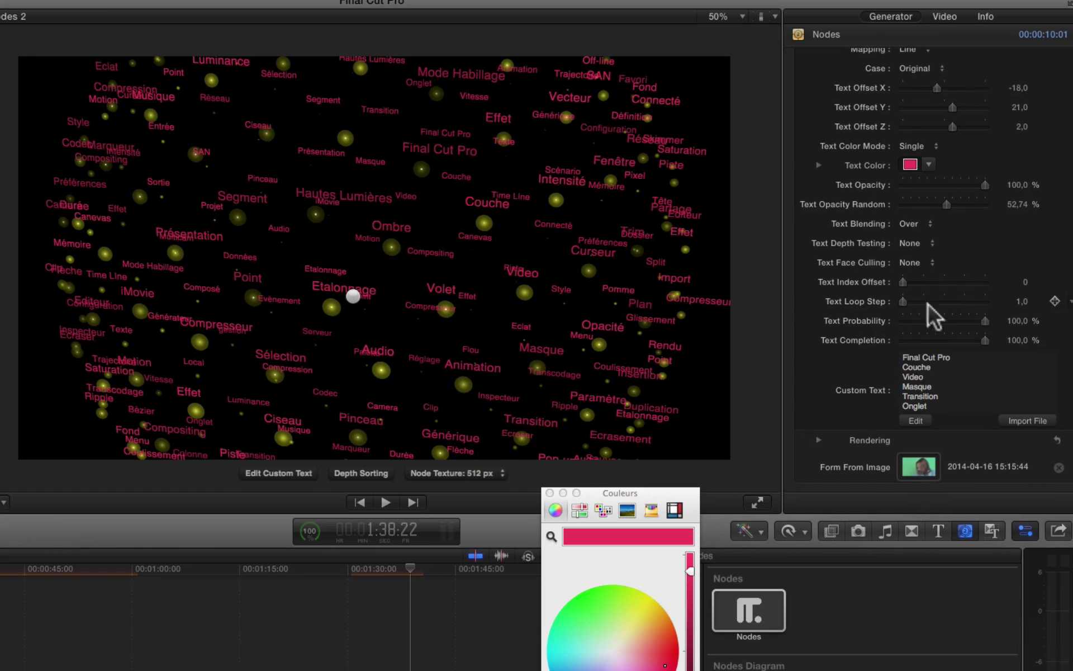
pyautogui.scroll(-5, 944, 358)
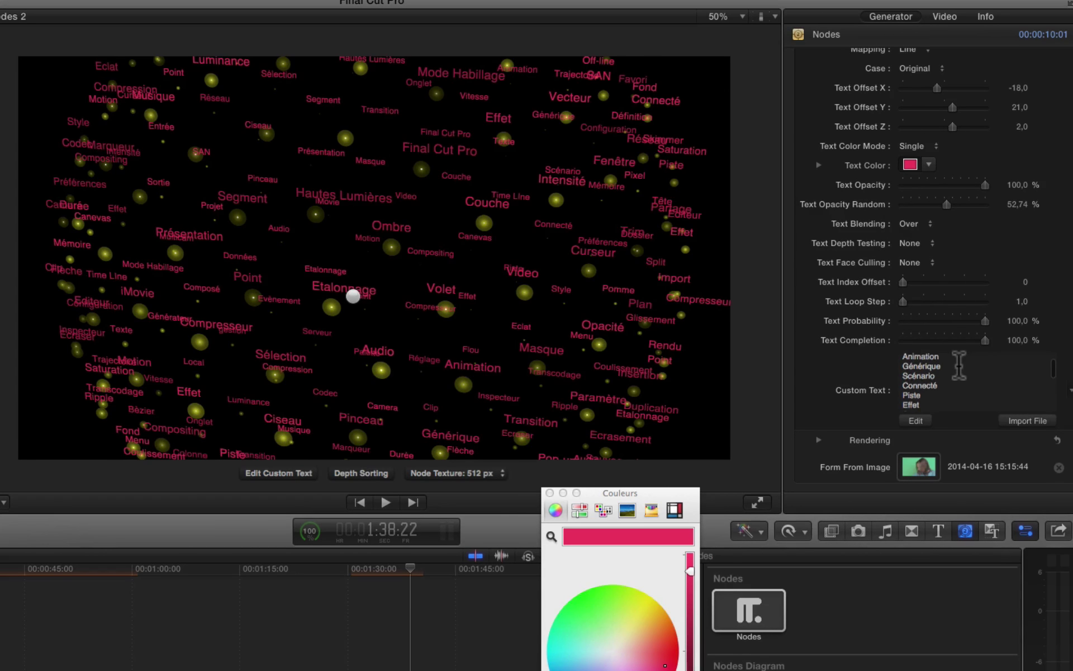
pyautogui.scroll(7, 961, 313)
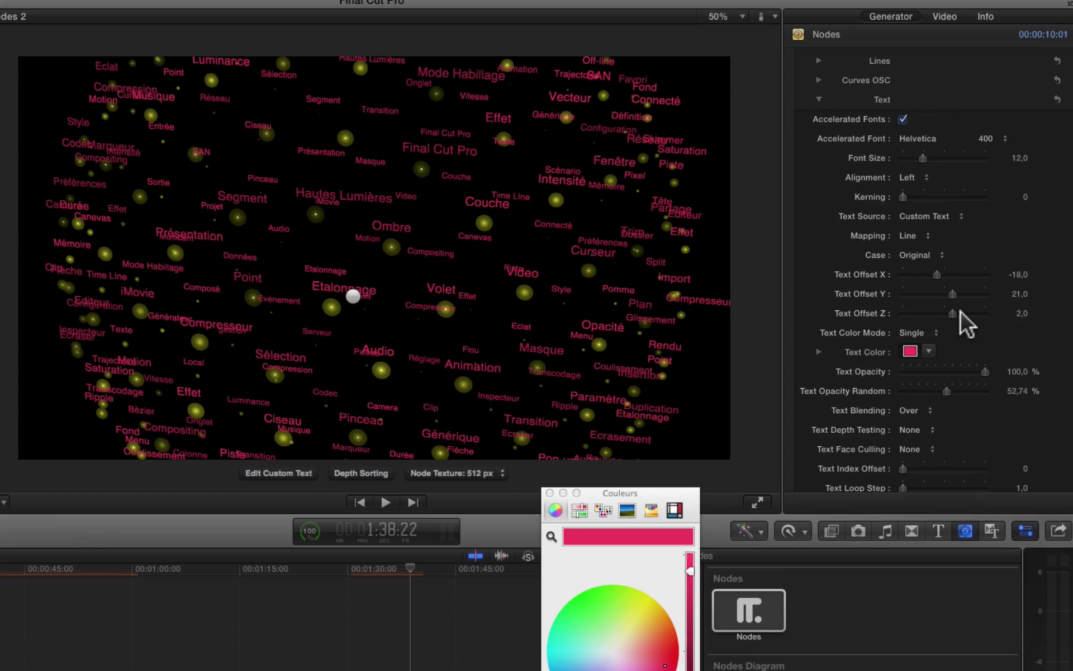
pyautogui.scroll(4, 961, 313)
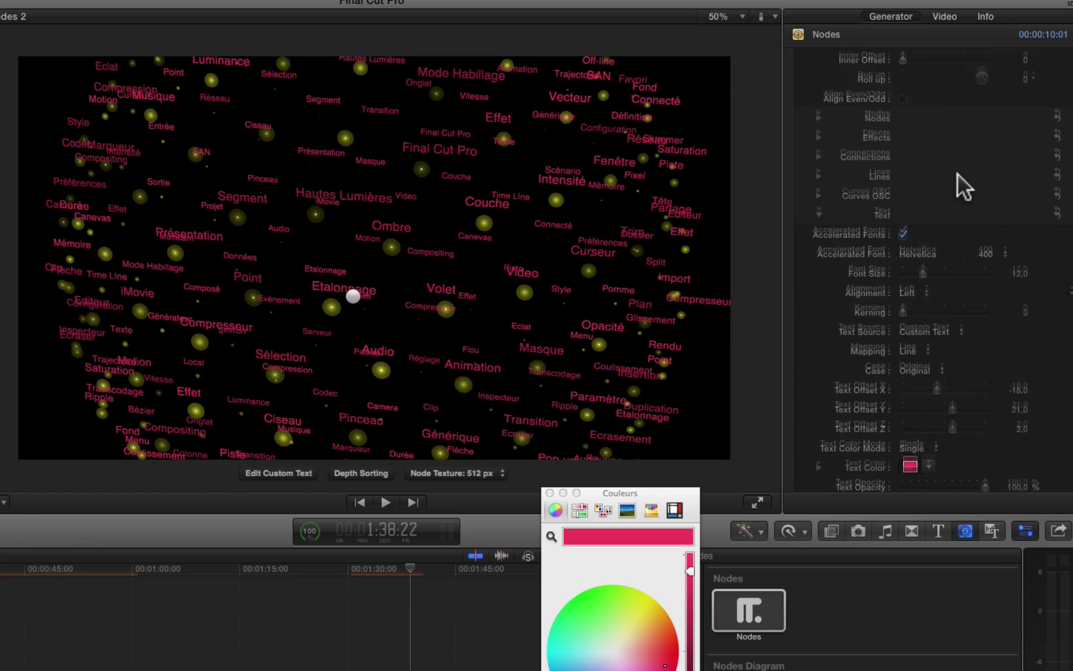
pyautogui.click(819, 211)
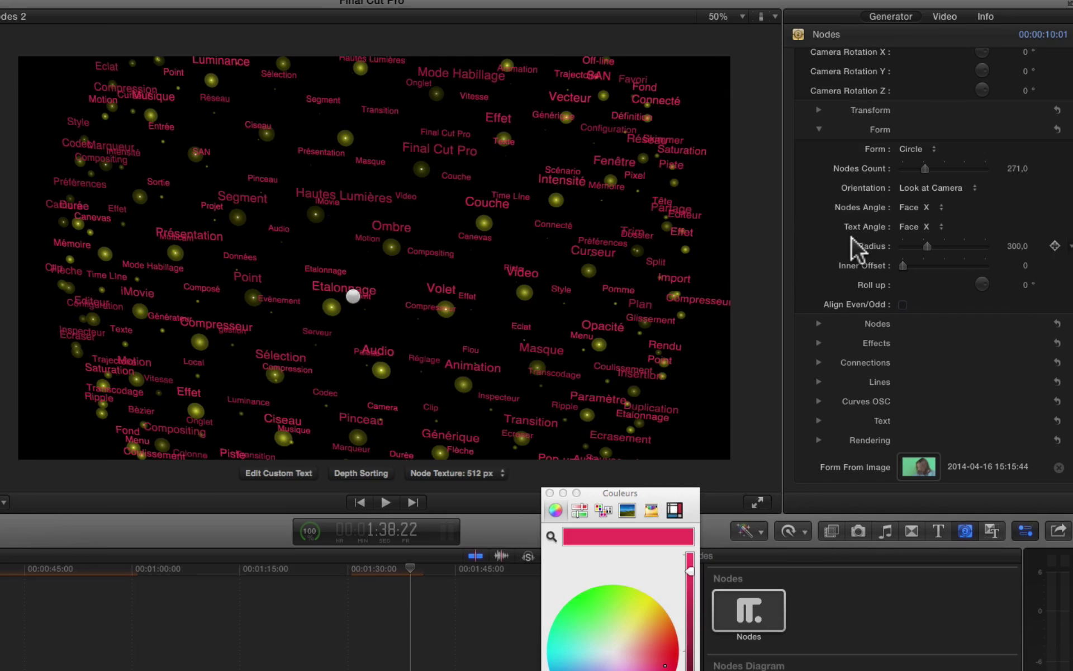
pyautogui.click(818, 129)
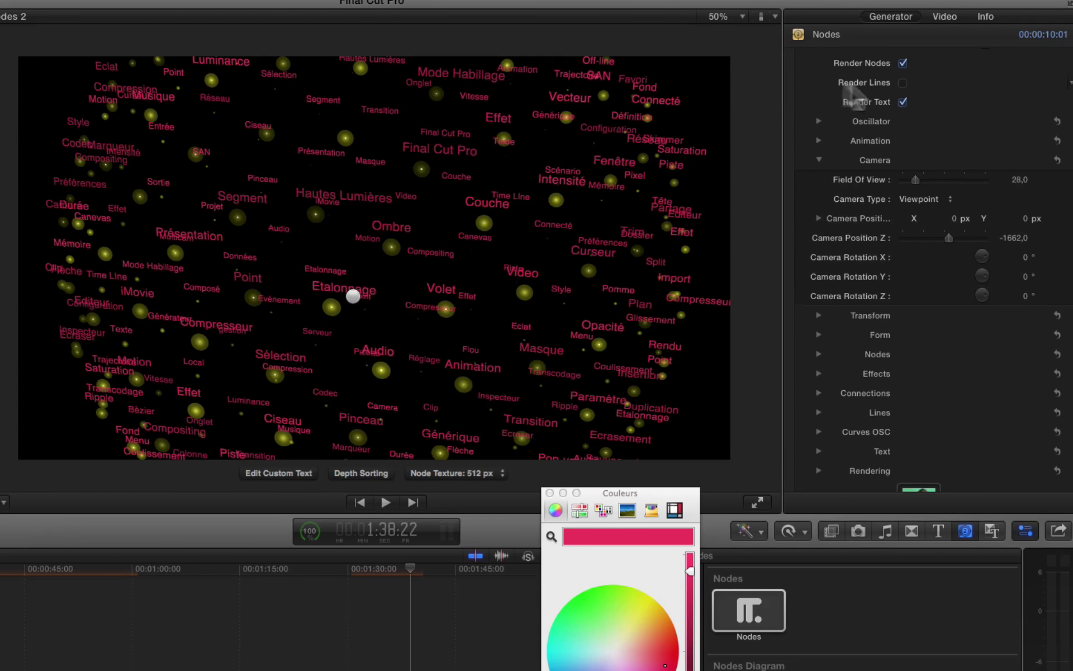
pyautogui.click(902, 80)
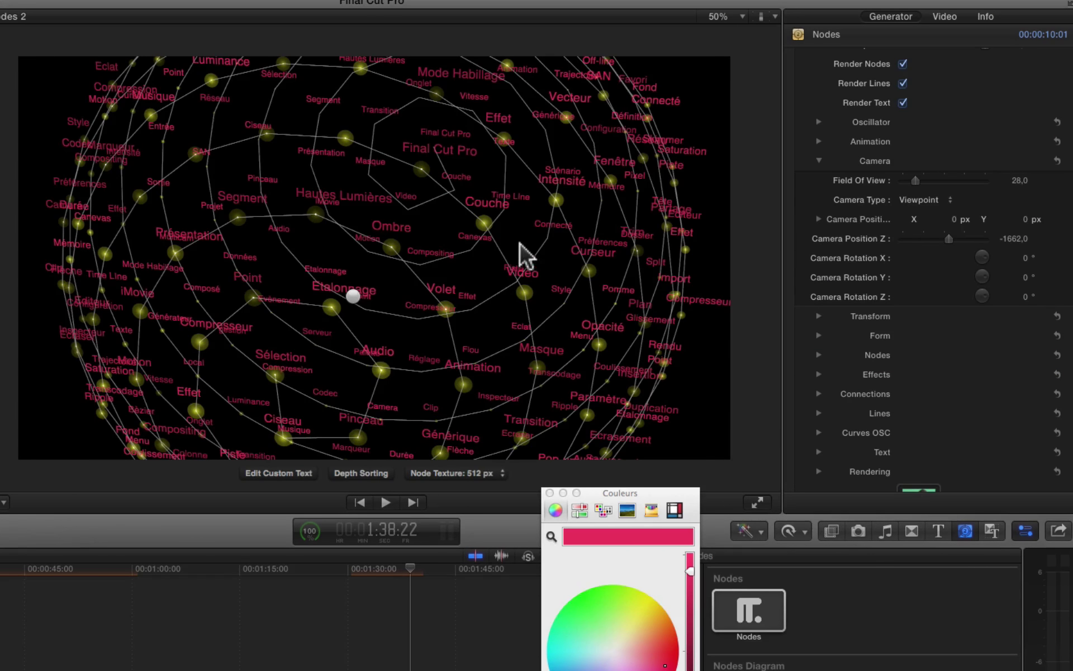
# Move the playhead to 1:39:05 and collapse the Camera parameters
pyautogui.moveTo(404, 570)
pyautogui.mouseDown()
pyautogui.moveTo(373, 576)
pyautogui.moveTo(413, 580)
pyautogui.mouseUp()
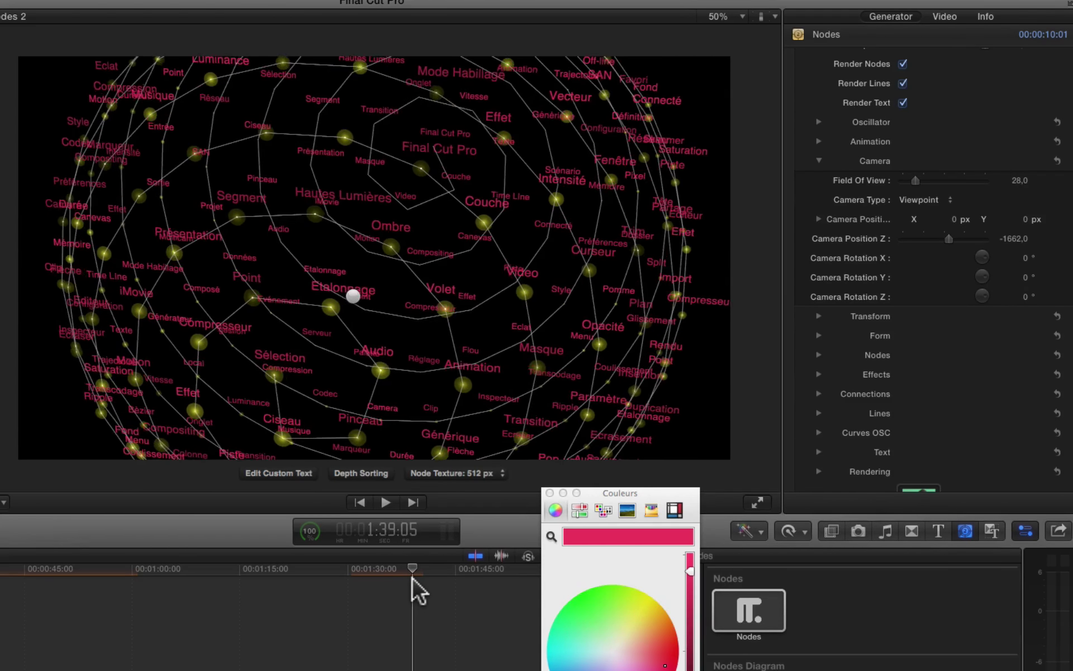
pyautogui.click(413, 578)
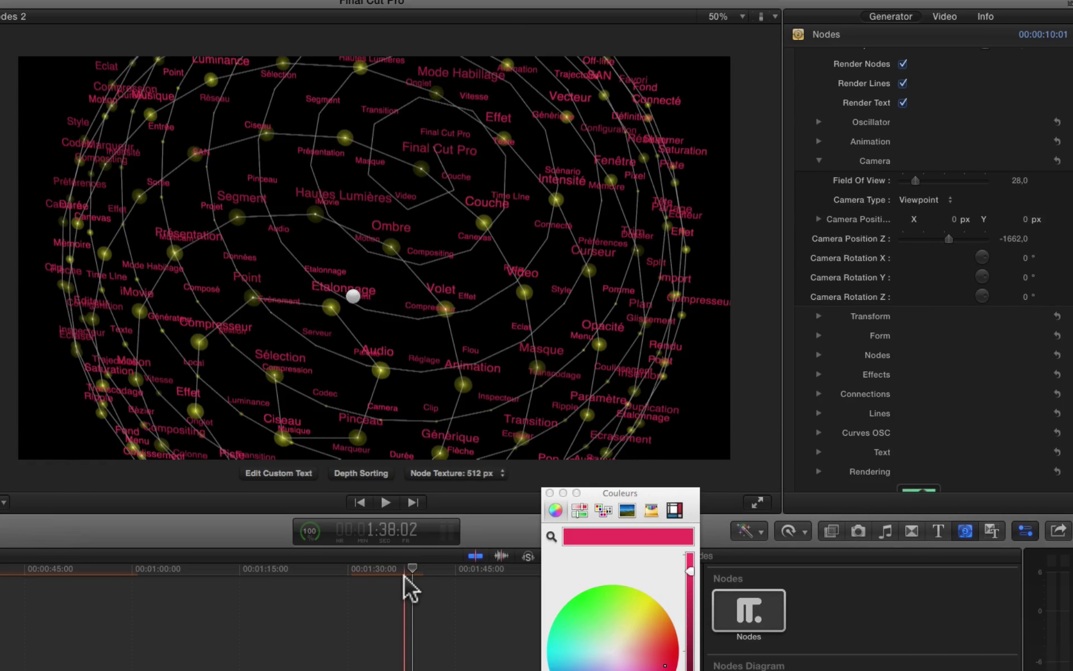
pyautogui.scroll(-2, 966, 252)
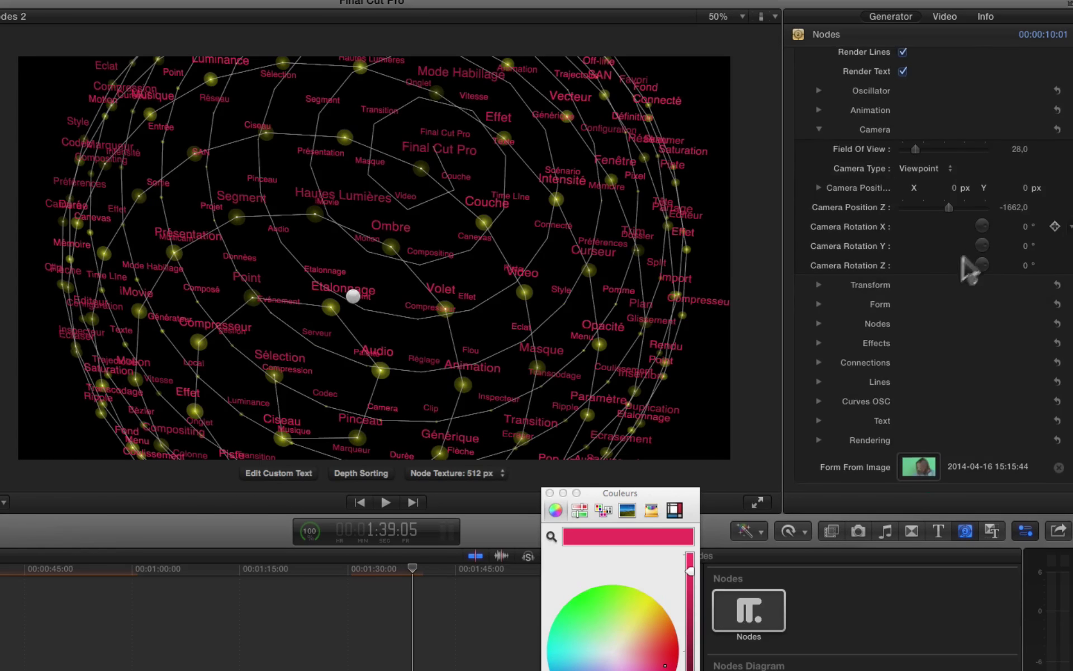
pyautogui.click(819, 129)
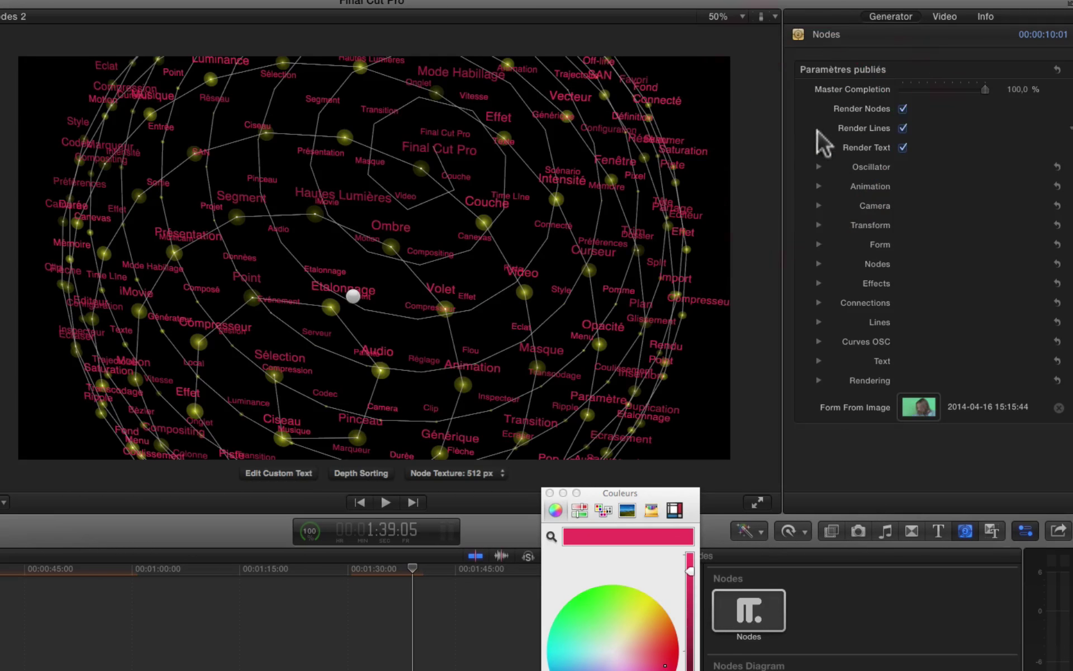
# Expand the Lines parameters and change the Lines Color to blue-violet
pyautogui.click(819, 322)
pyautogui.scroll(-2, 880, 328)
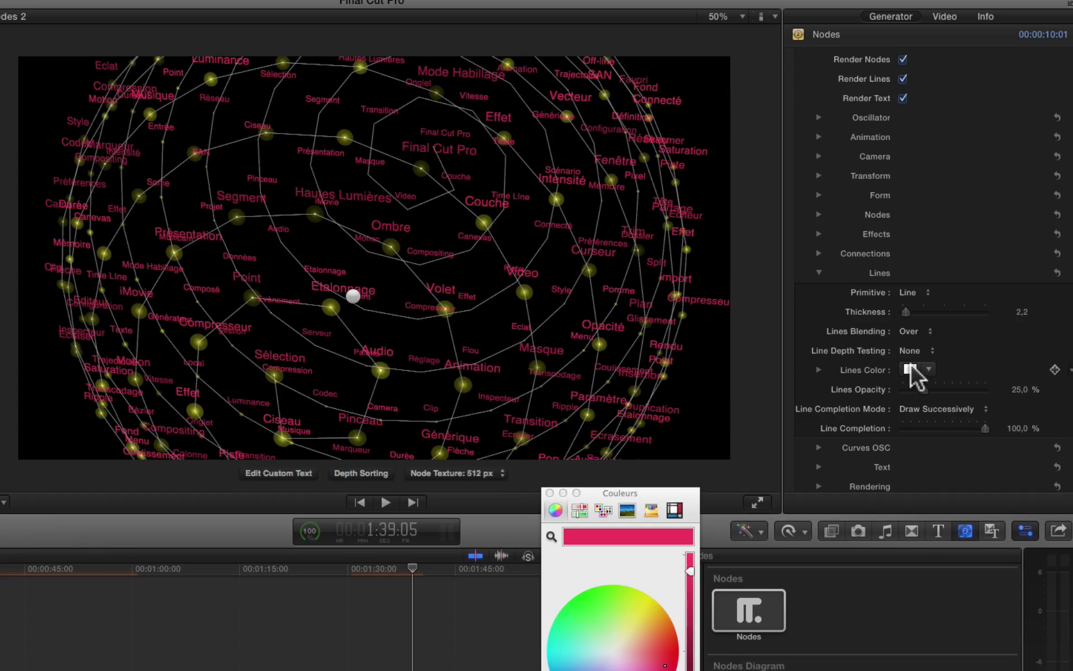
pyautogui.click(910, 369)
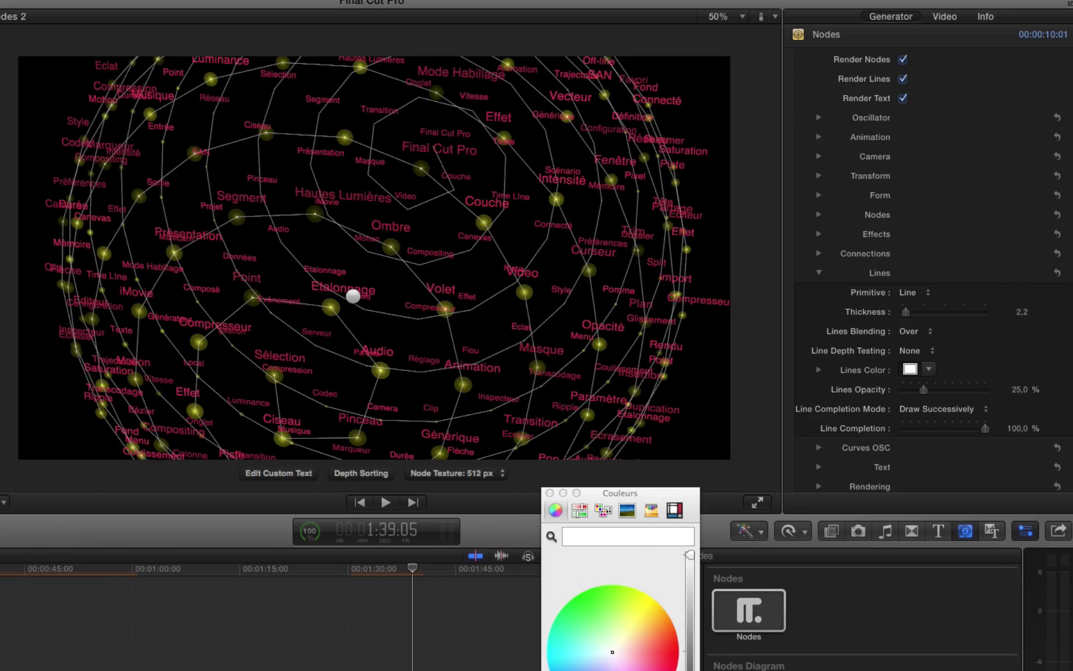
pyautogui.click(590, 670)
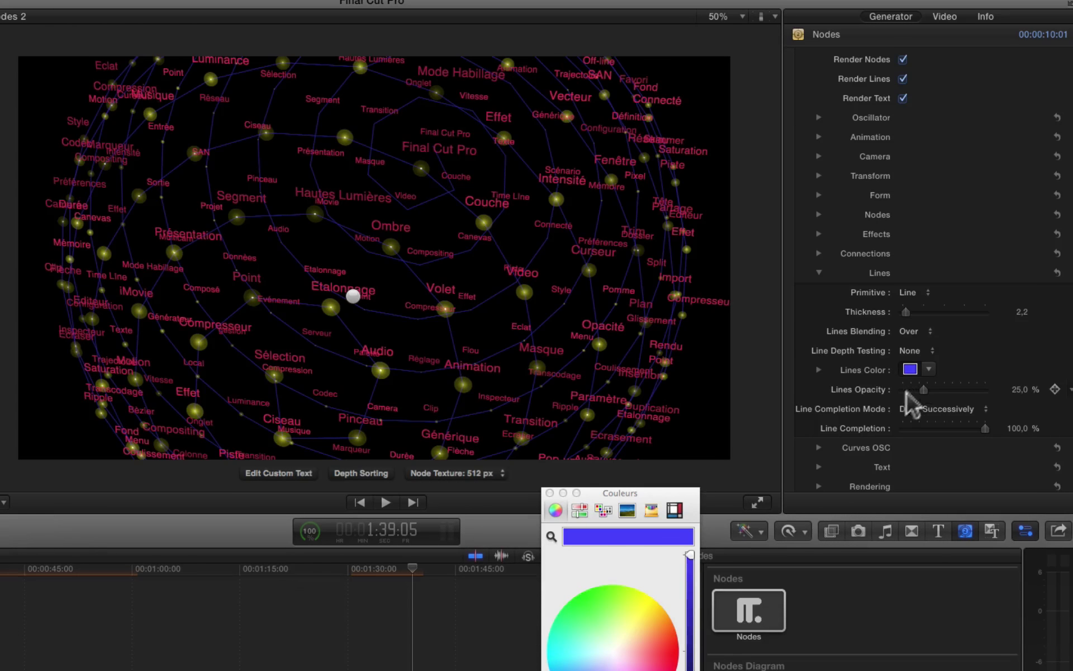
# Set the Line Completion Mode to Light Up Successively
pyautogui.scroll(-2, 894, 372)
pyautogui.click(894, 373)
pyautogui.click(939, 387)
# Try the Curved Tube primitive for the lines and settle on Curved Line
pyautogui.click(911, 260)
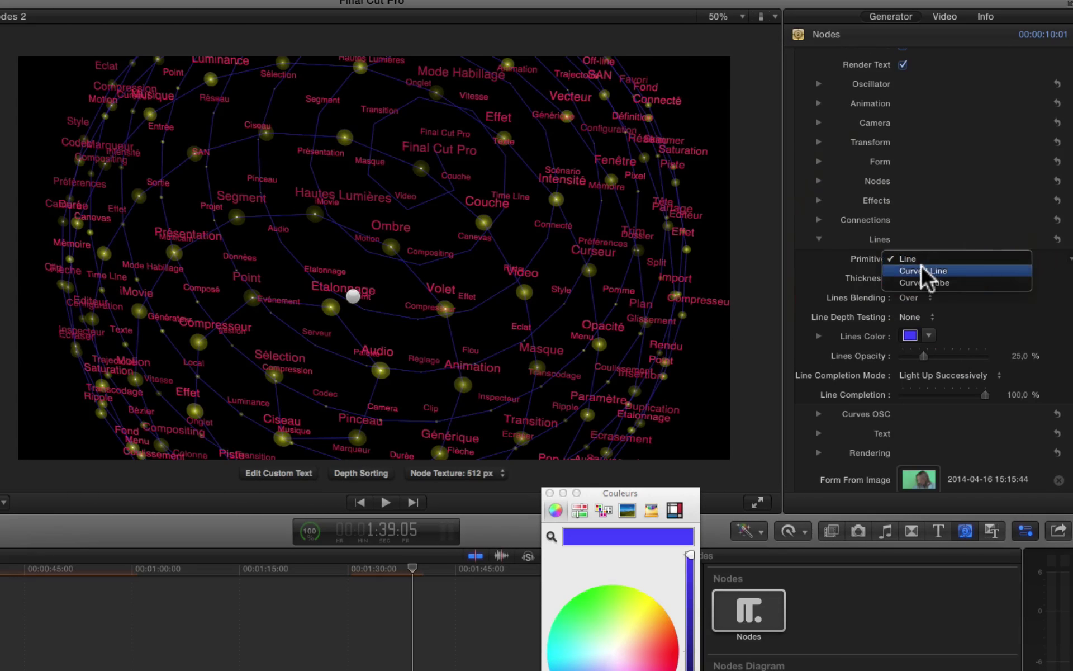
pyautogui.click(922, 271)
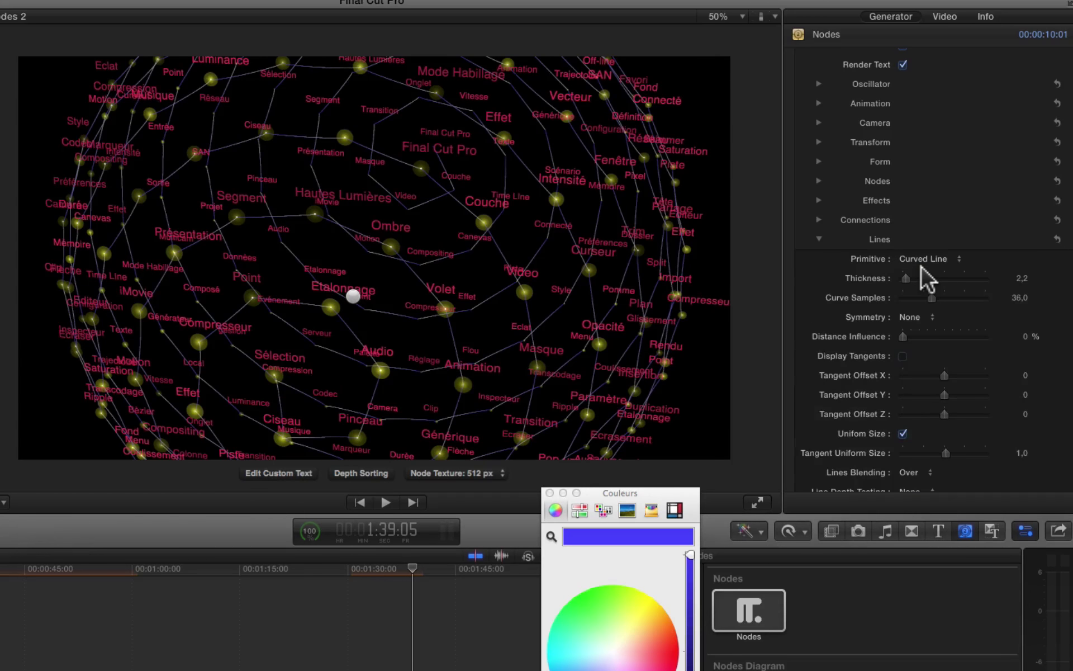
pyautogui.click(924, 260)
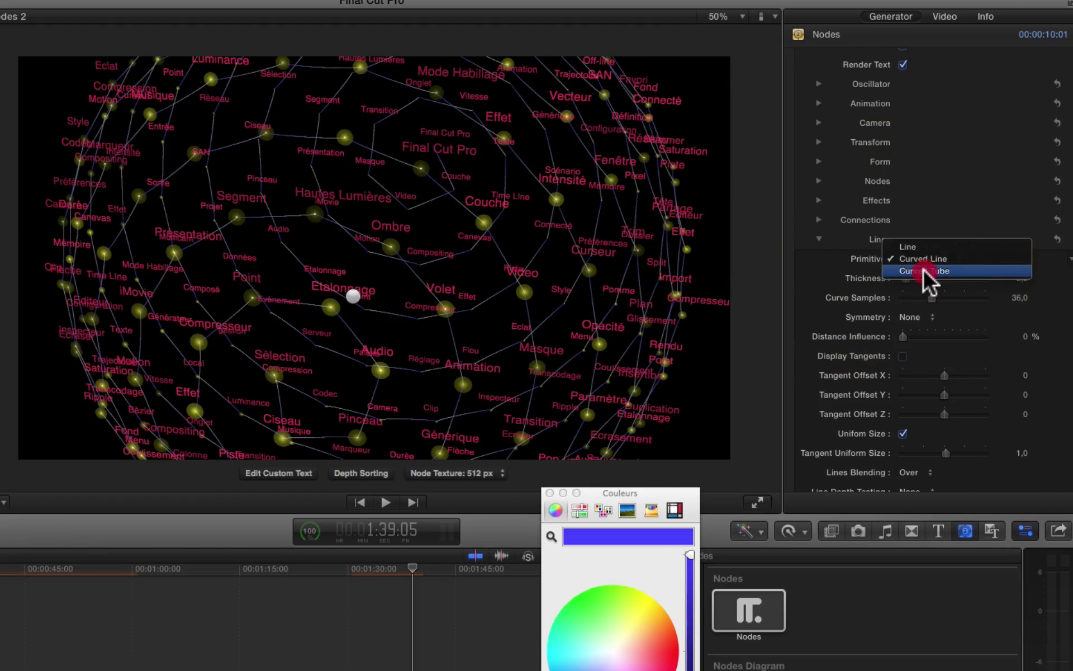
pyautogui.click(924, 267)
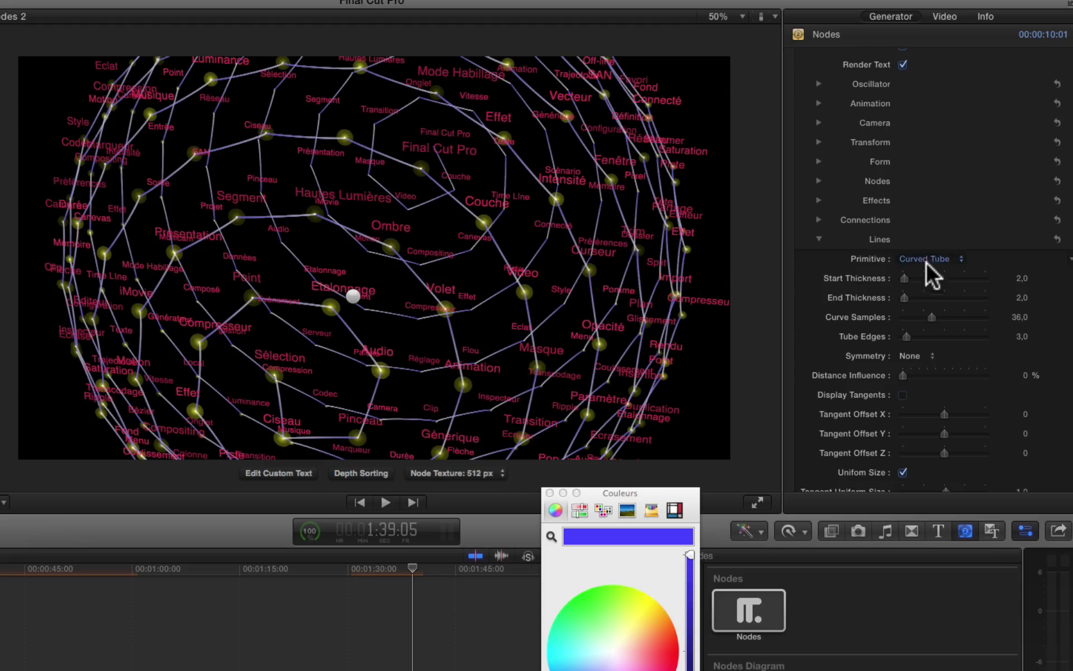
pyautogui.click(926, 261)
pyautogui.click(928, 250)
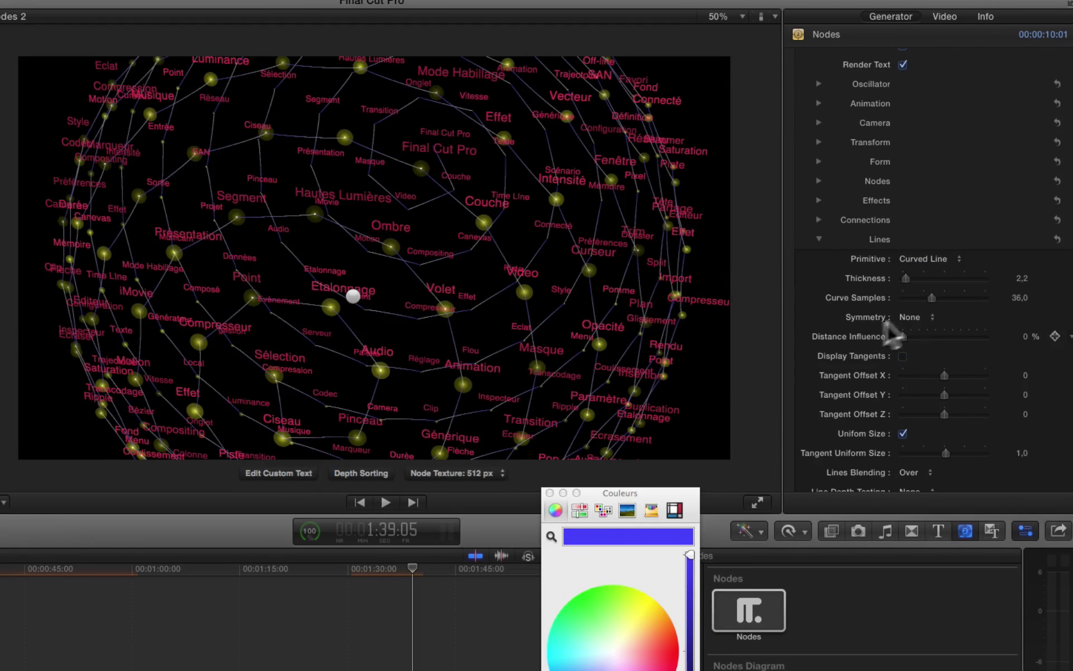
# Set the curved lines' Symmetry to X and their Distance Influence to 57.31%
pyautogui.click(915, 316)
pyautogui.click(908, 337)
pyautogui.moveTo(915, 335); pyautogui.dragTo(949, 336)
# Review the remaining Lines parameters and the Line Completion Mode options
pyautogui.scroll(-3, 911, 367)
pyautogui.scroll(-5, 911, 369)
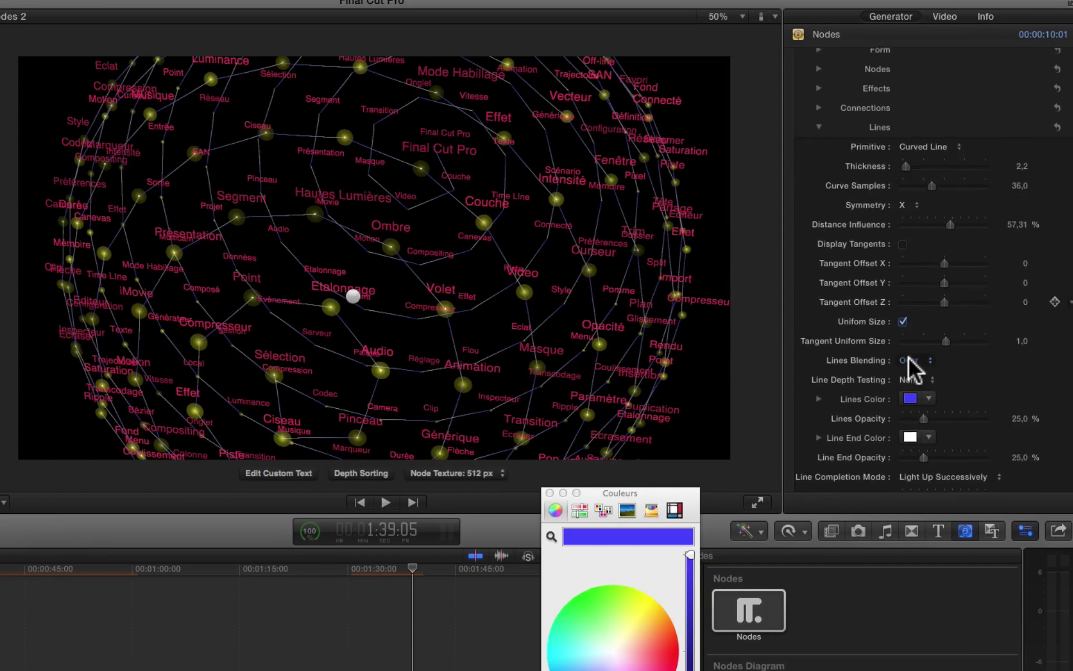
pyautogui.scroll(-3, 909, 358)
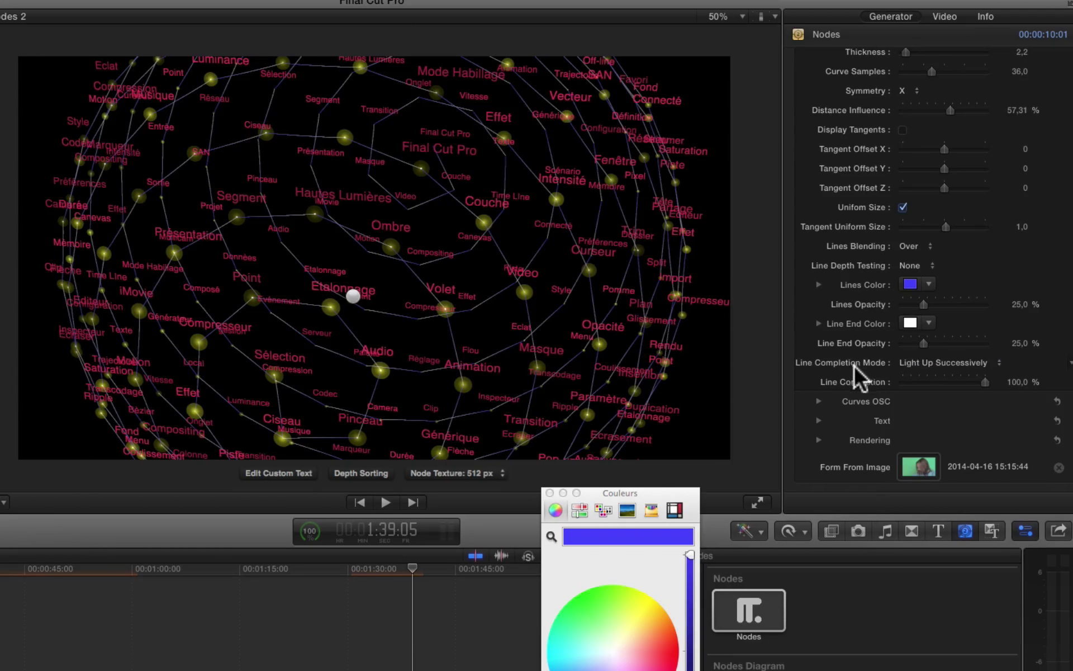
pyautogui.click(954, 362)
pyautogui.click(954, 362)
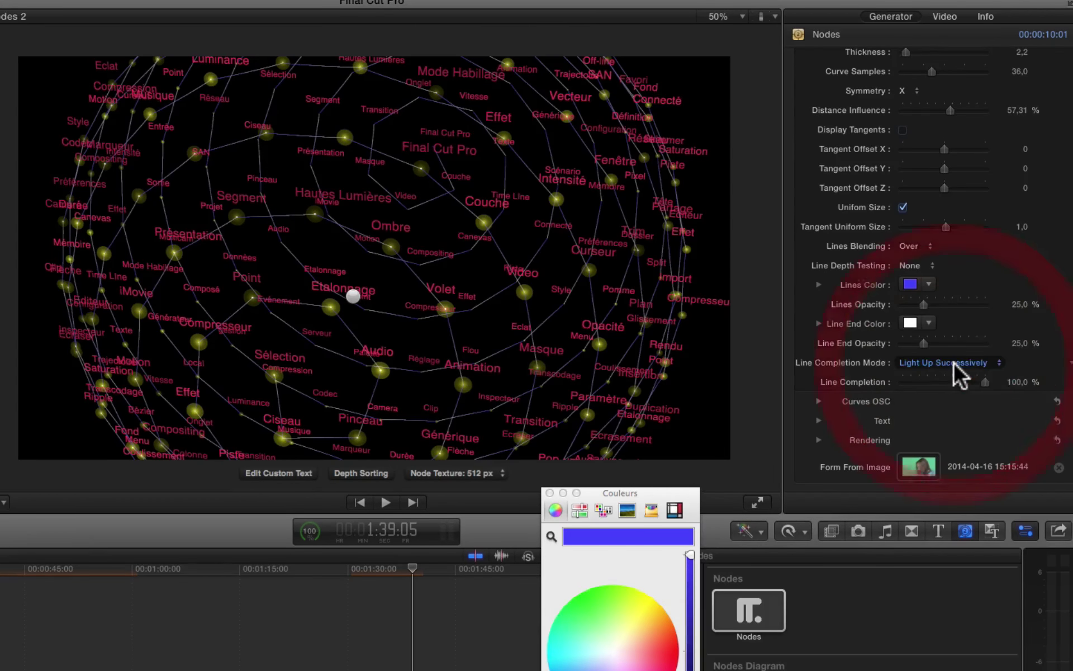
# Collapse the Lines parameters and expand the Connections parameters
pyautogui.scroll(1, 953, 361)
pyautogui.scroll(5, 959, 302)
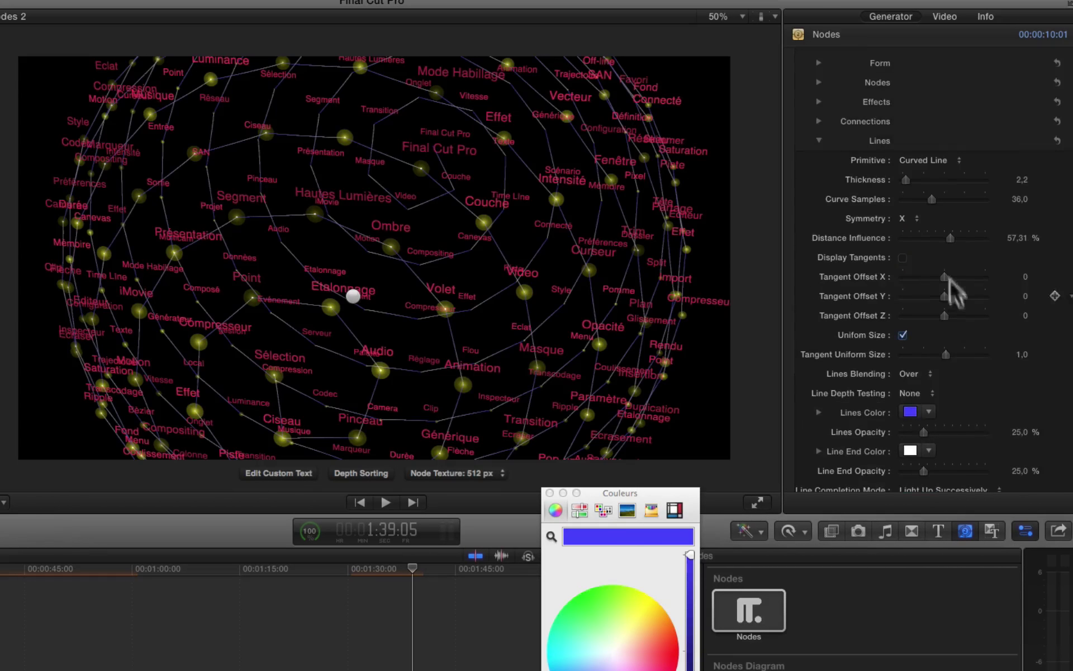
pyautogui.click(819, 143)
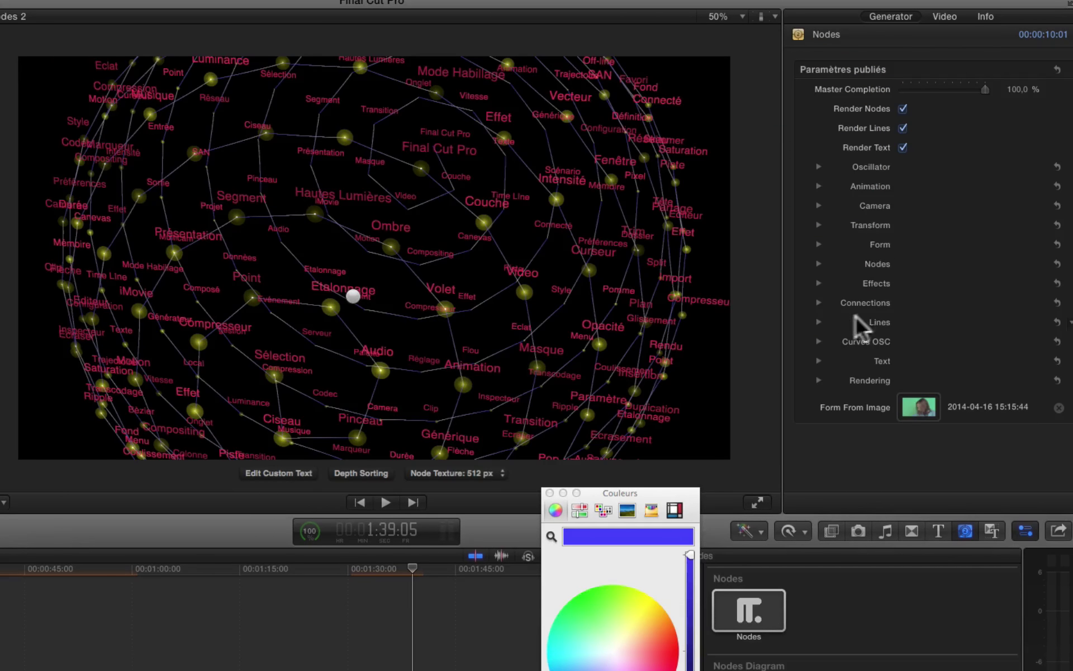
pyautogui.click(818, 303)
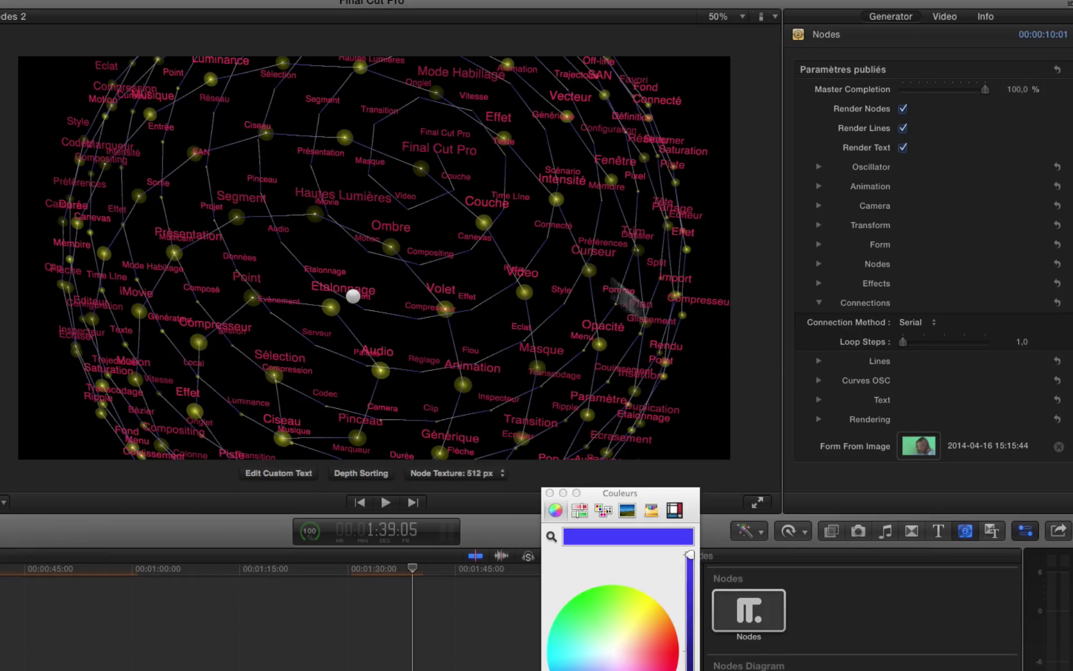
# Try the Random connection method for the lines and preview it at an earlier point in the clip
pyautogui.click(914, 323)
pyautogui.click(829, 322)
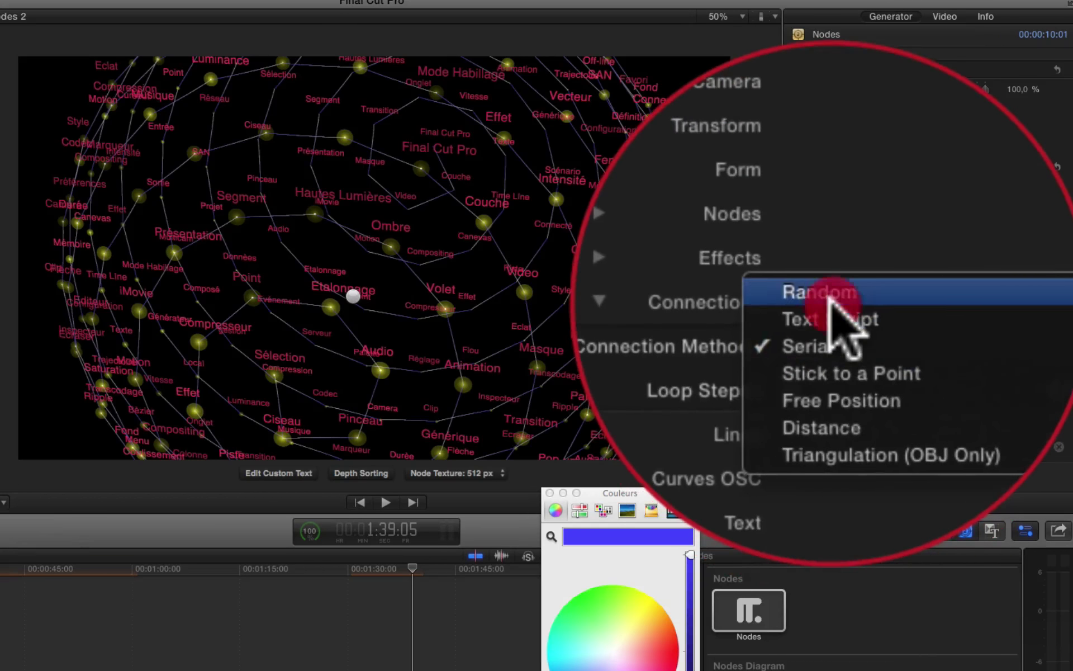
pyautogui.press('Escape')
pyautogui.click(920, 304)
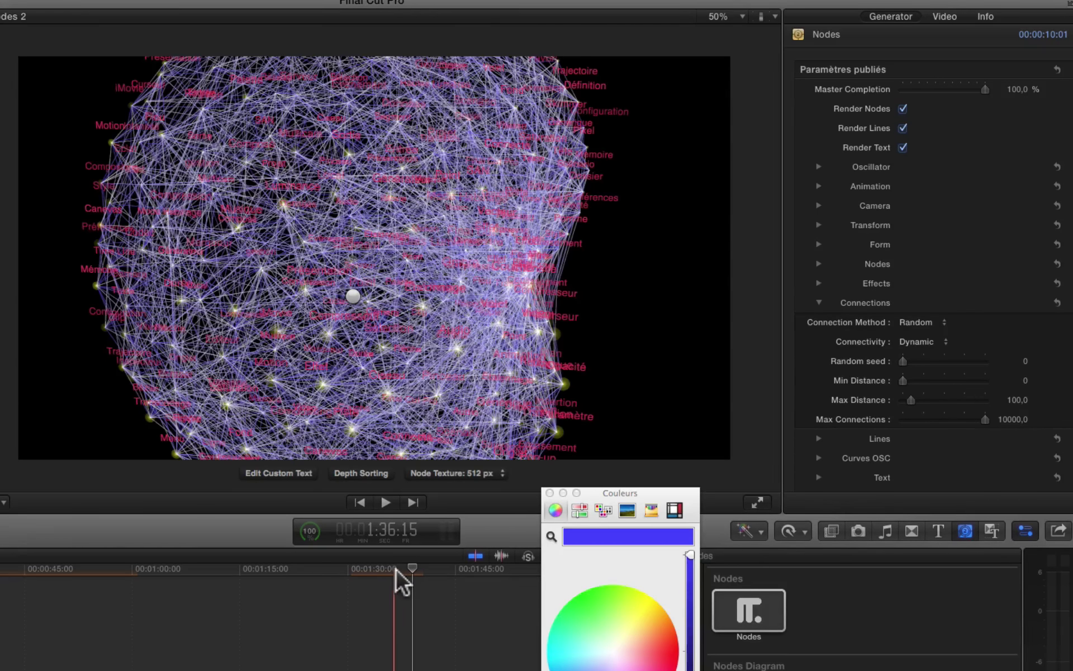
pyautogui.click(400, 569)
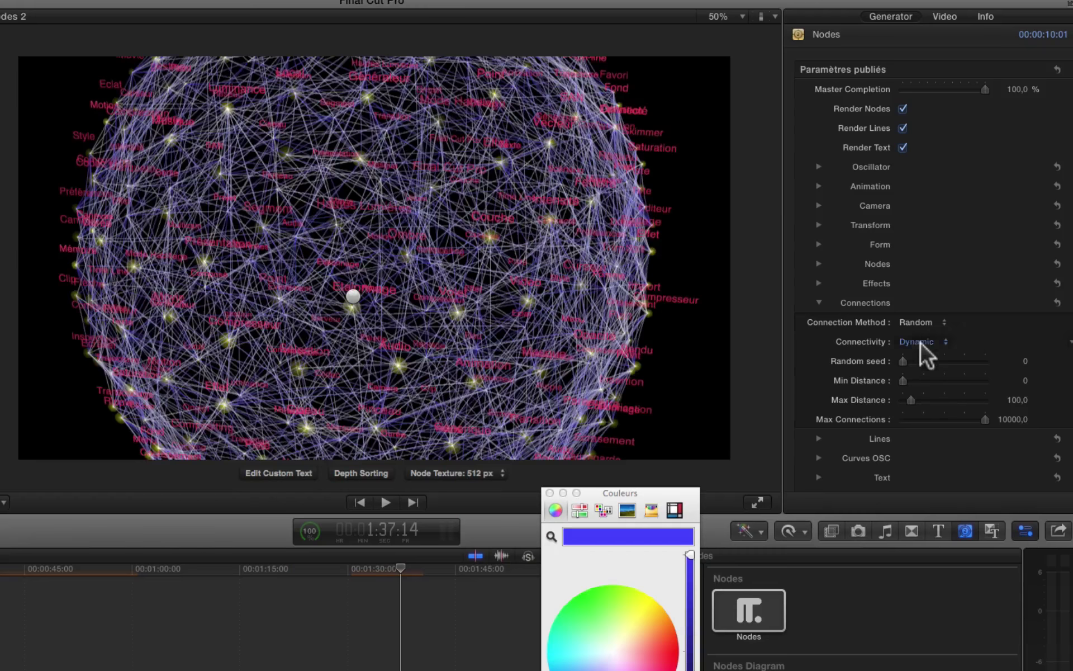
# Try the Stick to a Point connection method with Parent Point at 489 and preview it near the clip's end
pyautogui.click(925, 323)
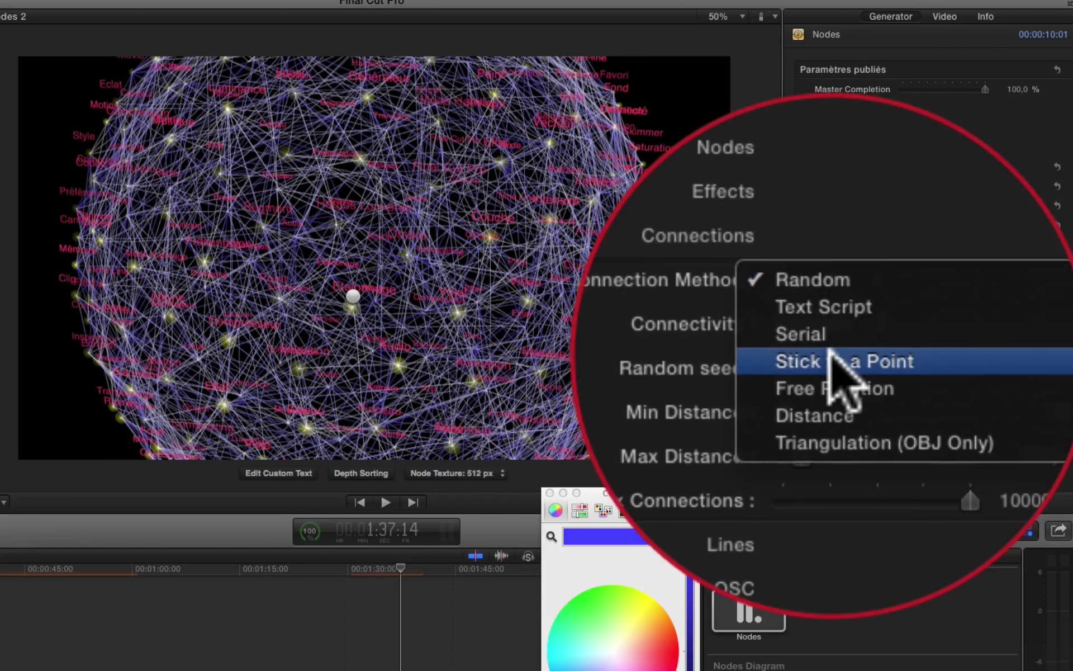
pyautogui.press('Escape')
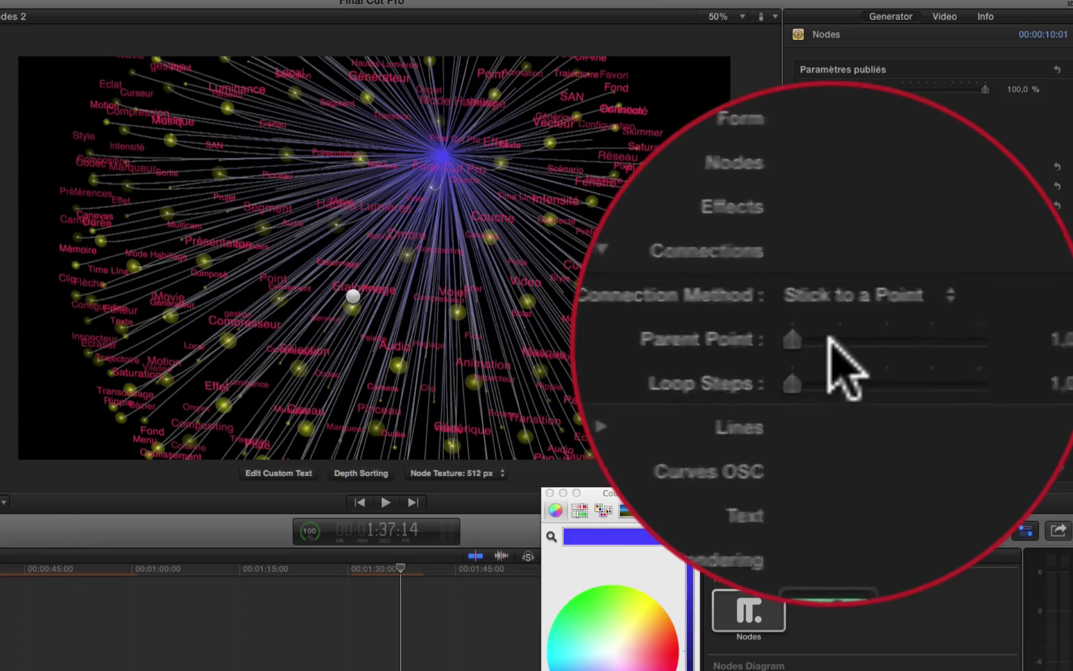
pyautogui.click(830, 338)
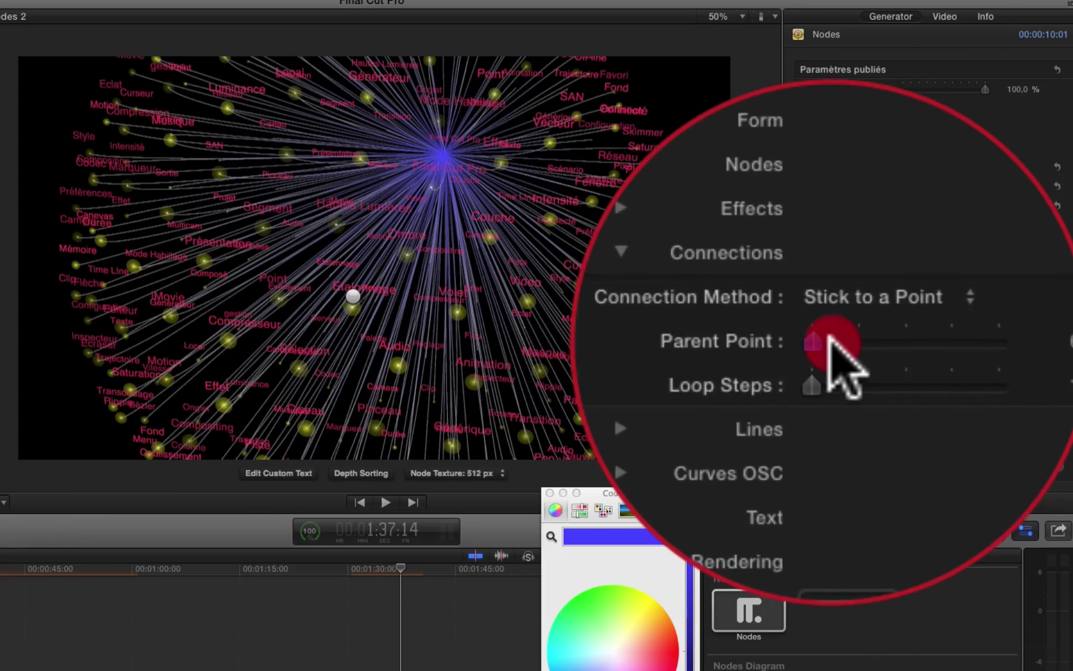
pyautogui.moveTo(829, 338); pyautogui.dragTo(833, 341)
pyautogui.moveTo(934, 338); pyautogui.dragTo(947, 338)
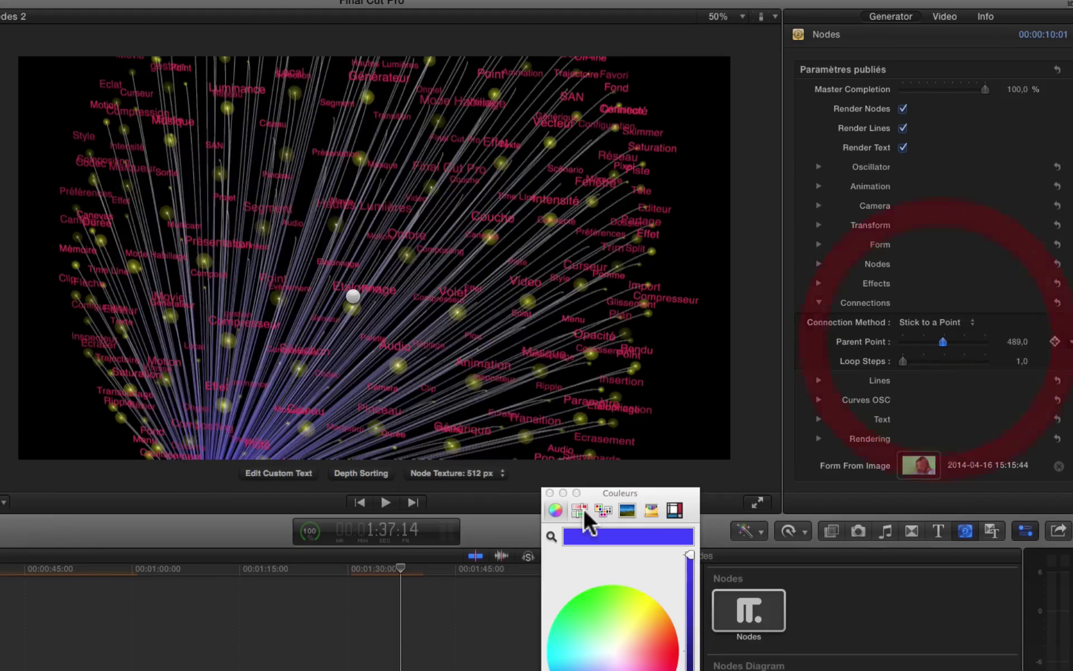
pyautogui.click(411, 570)
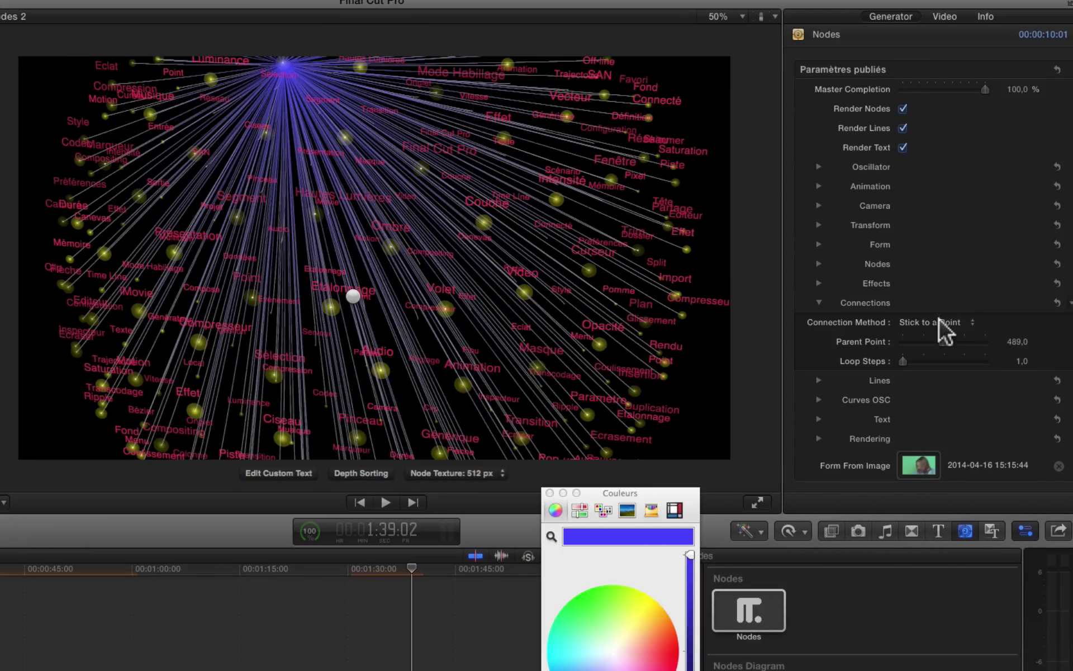
# Try Free Position with X at 0,45 px and Triangulation (OBJ Only), and return the Connection Method to Serial
pyautogui.click(941, 323)
pyautogui.click(902, 335)
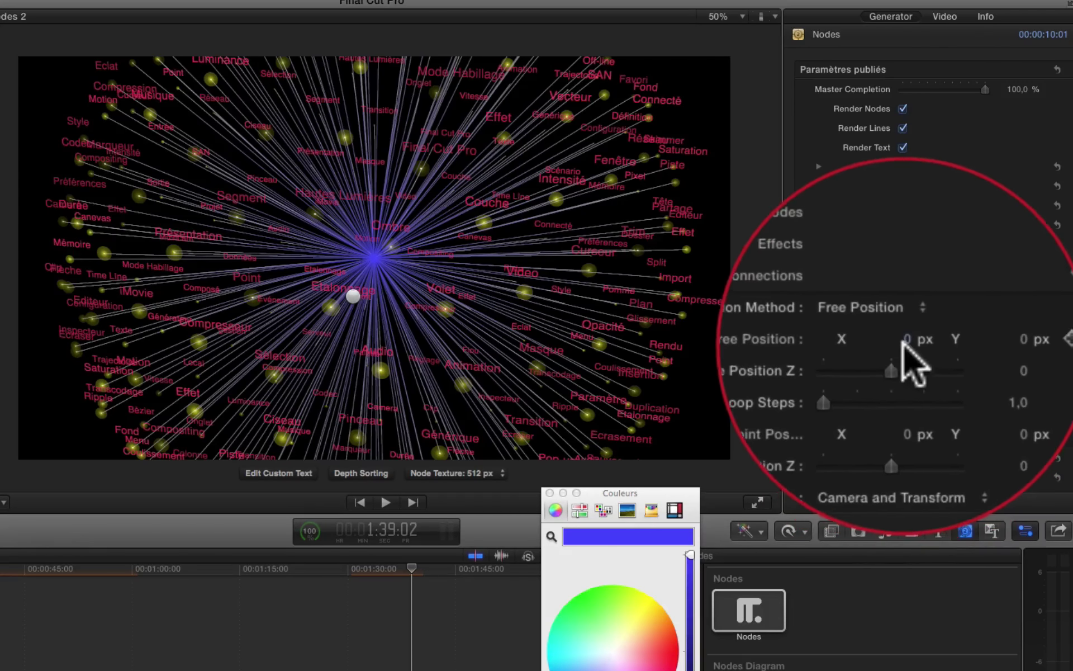
pyautogui.moveTo(915, 343)
pyautogui.mouseDown()
pyautogui.moveTo(898, 342)
pyautogui.moveTo(906, 339)
pyautogui.mouseUp()
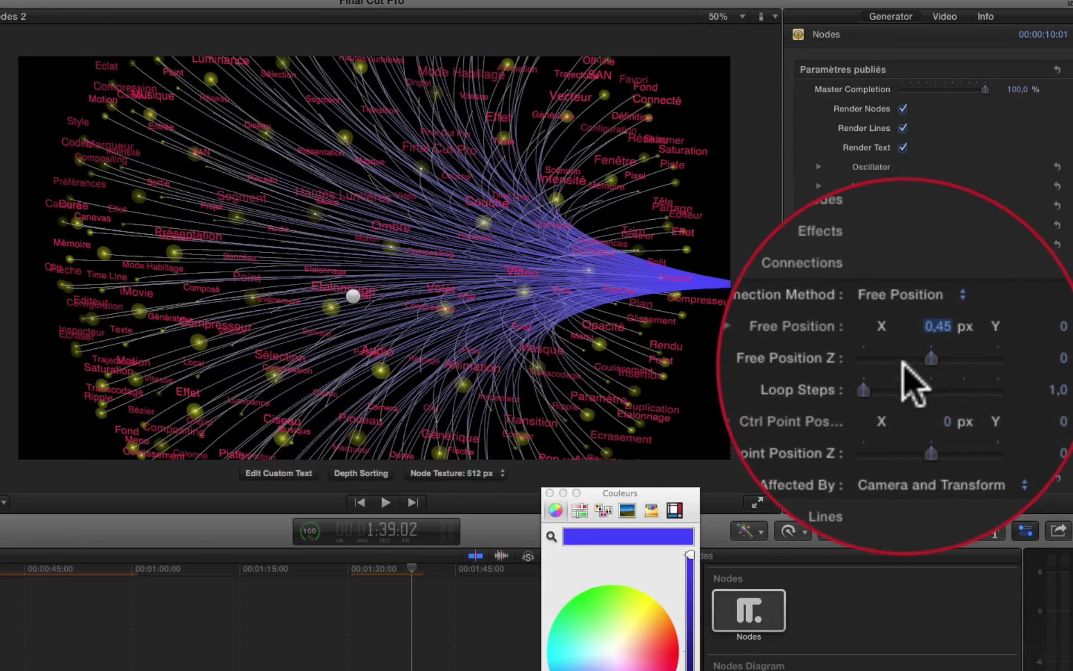
pyautogui.click(945, 322)
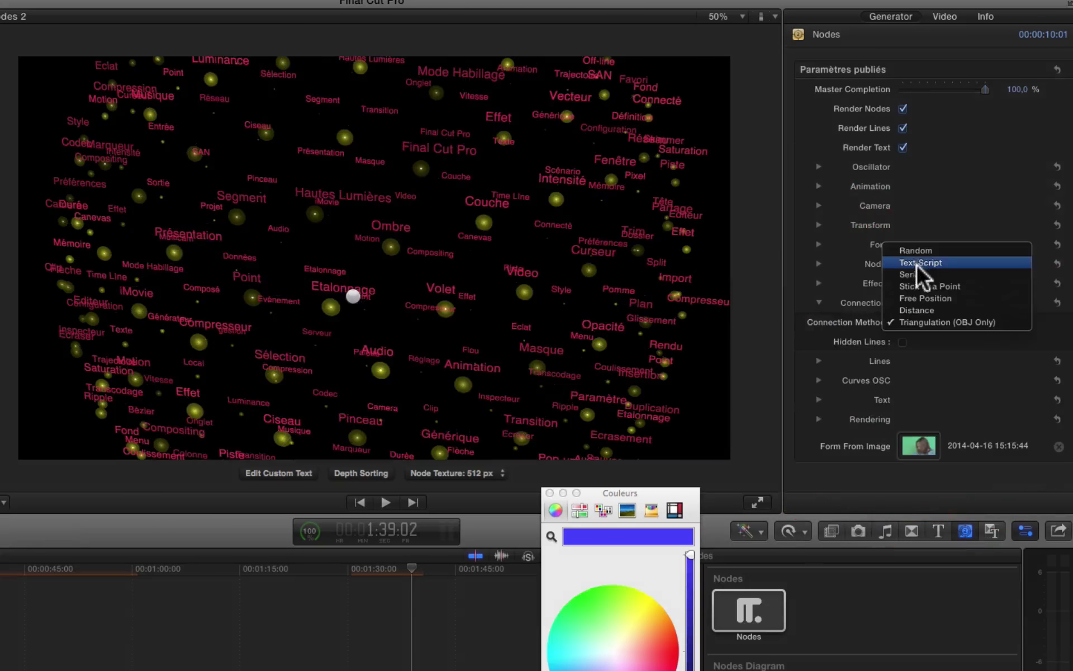
pyautogui.press('Escape')
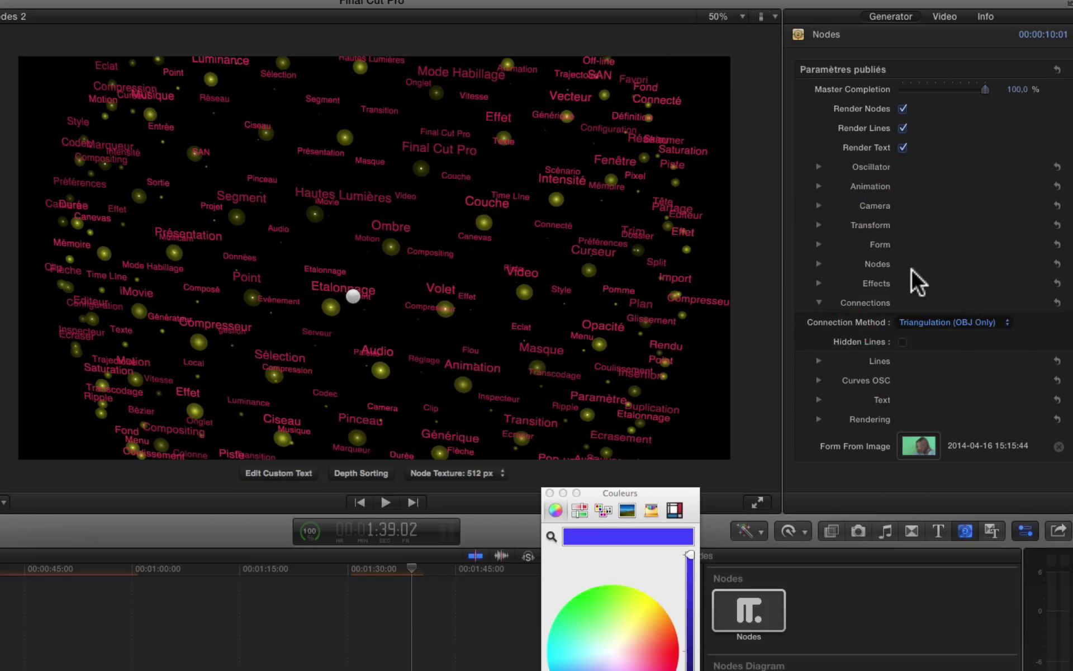
pyautogui.press('super+z')
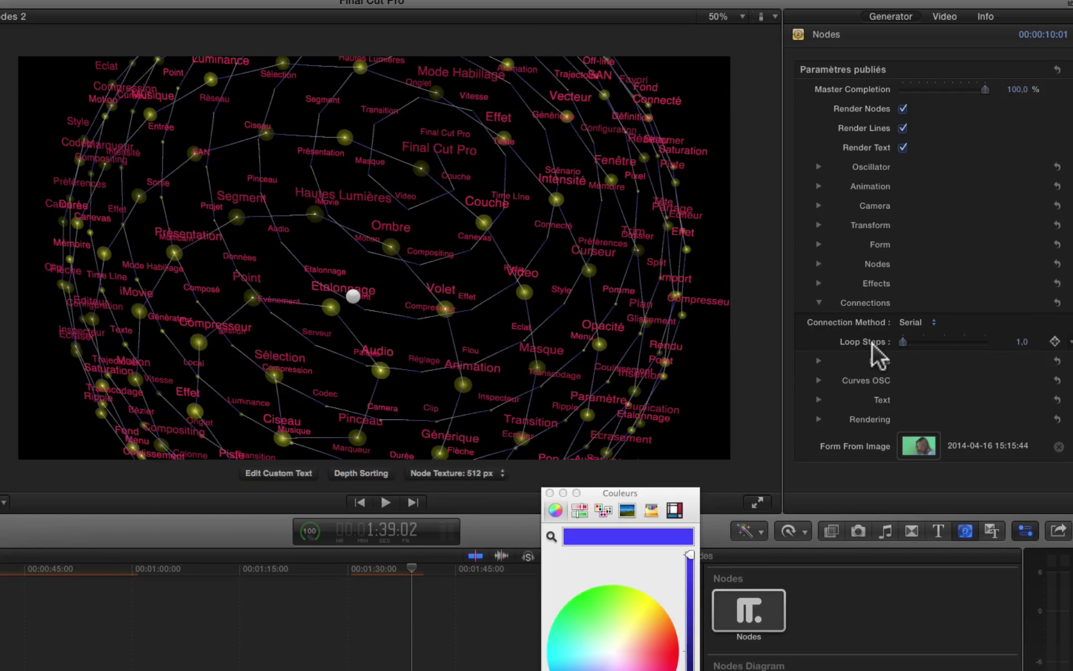
# Disable Render Lines and scrub through the Nodes clip to preview the morph without lines
pyautogui.click(903, 129)
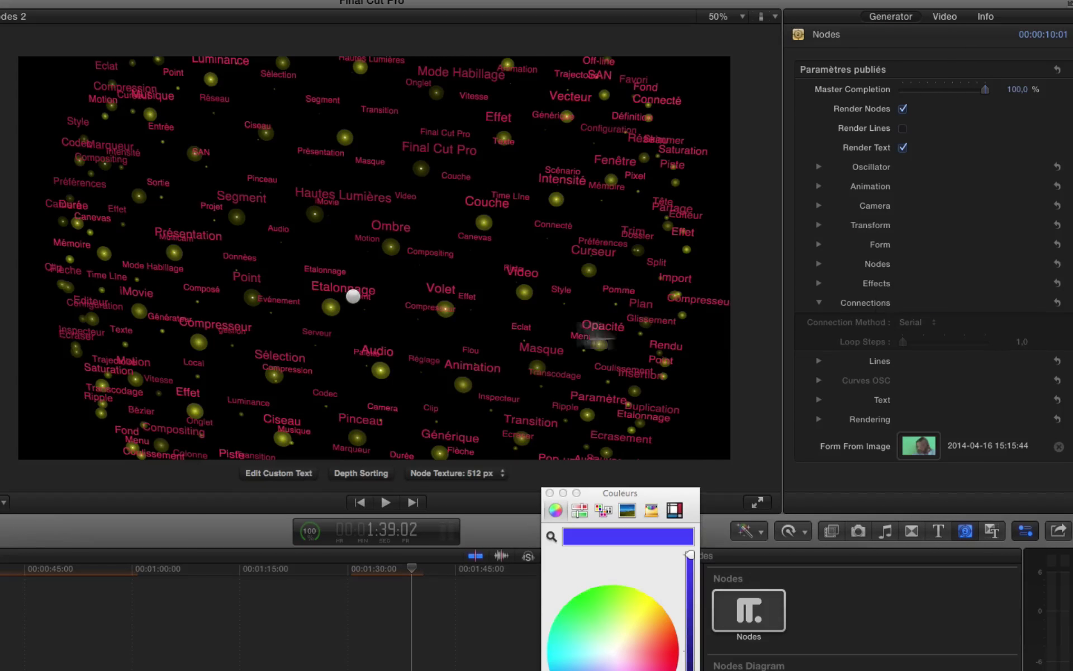
pyautogui.click(364, 574)
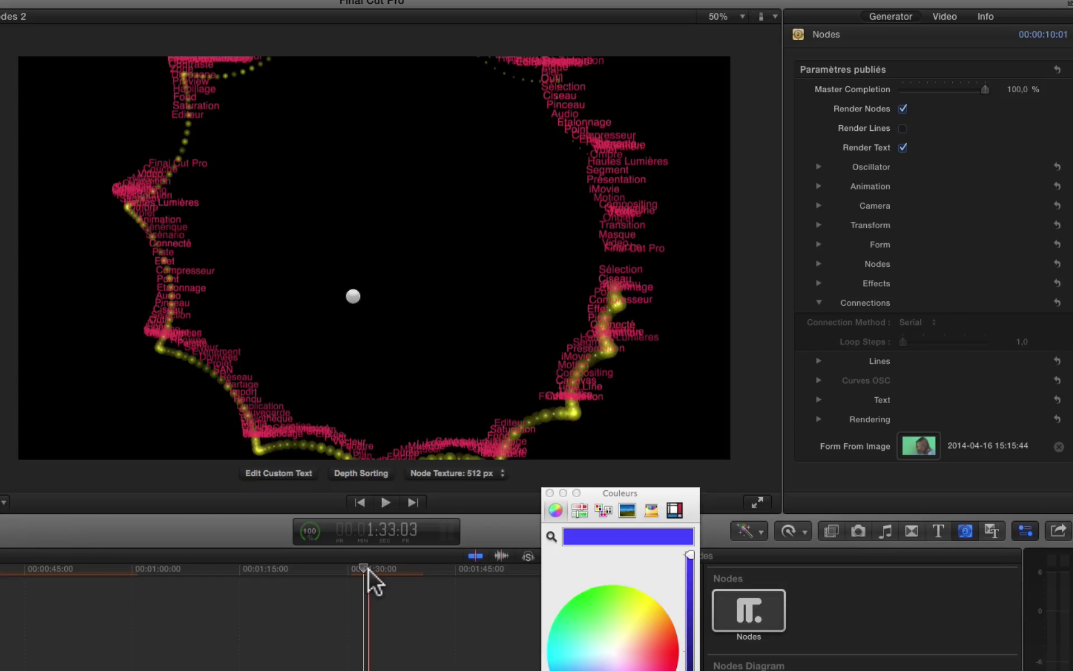
pyautogui.moveTo(370, 568); pyautogui.dragTo(354, 572)
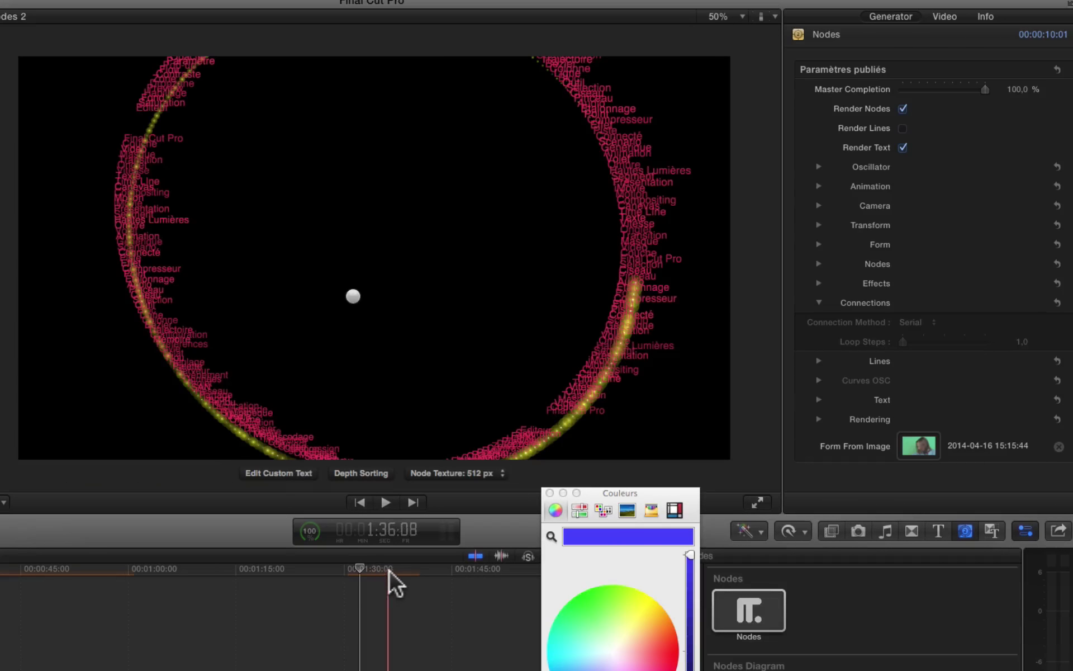
pyautogui.moveTo(393, 569); pyautogui.dragTo(408, 568)
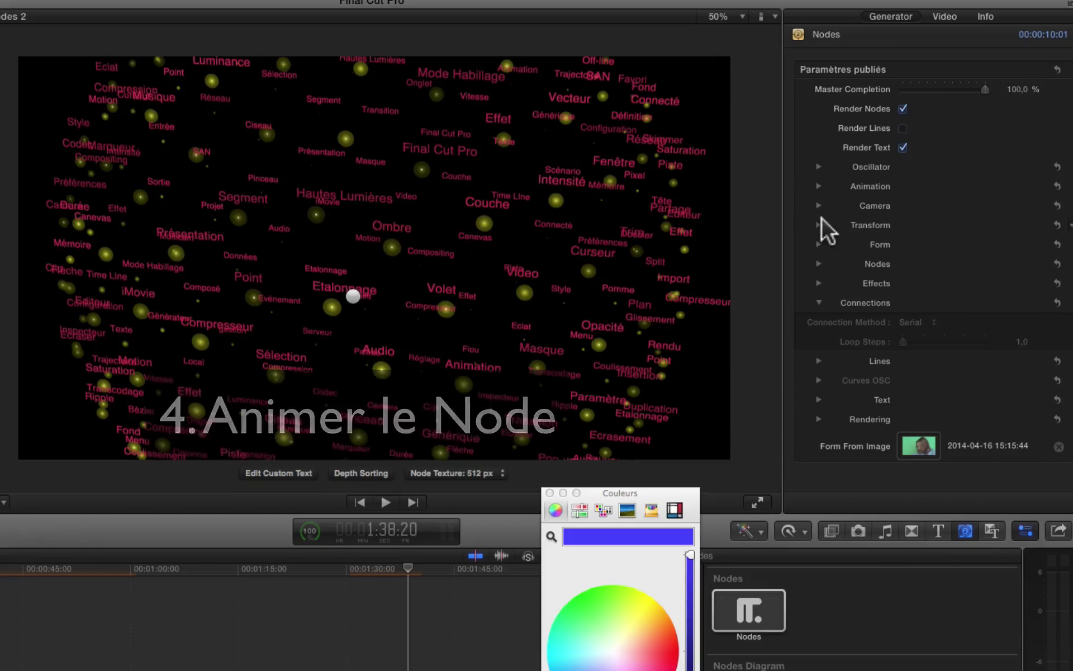
# Open the Animation parameters in place of Connections, and set Parameter 1 to Transform.Rotation.Y with a Speed of 10
pyautogui.click(819, 304)
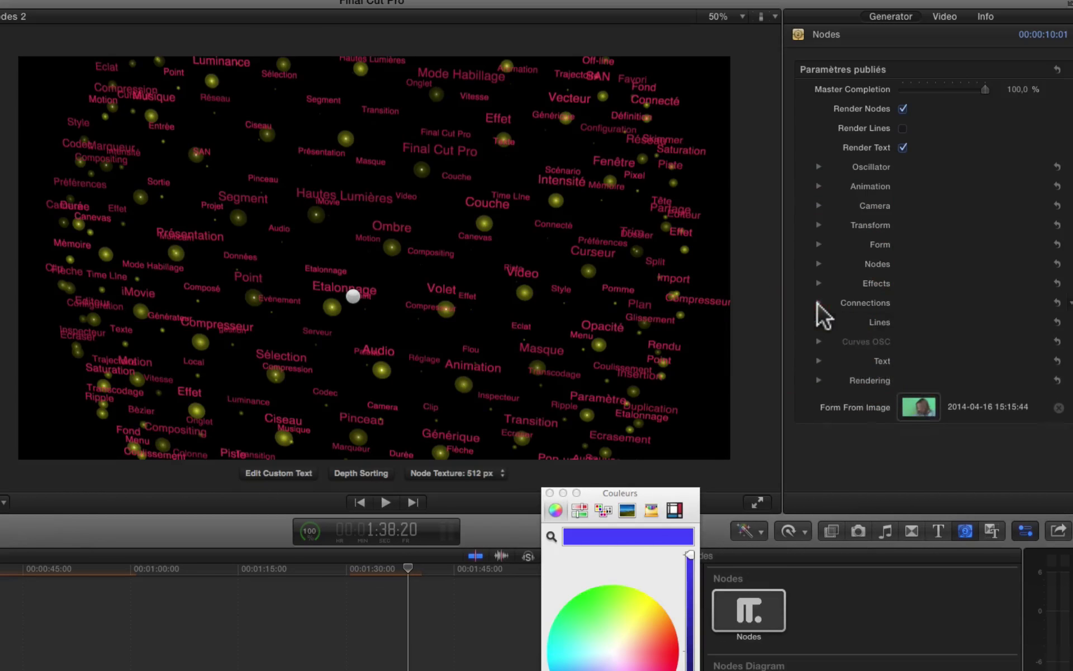
pyautogui.click(818, 184)
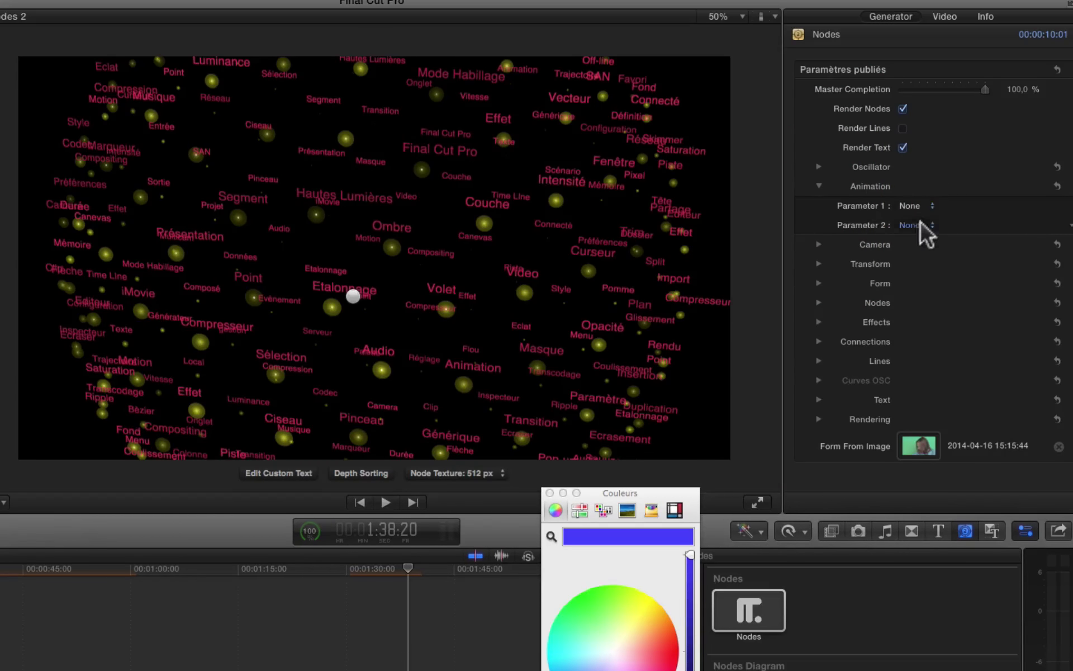
pyautogui.click(925, 204)
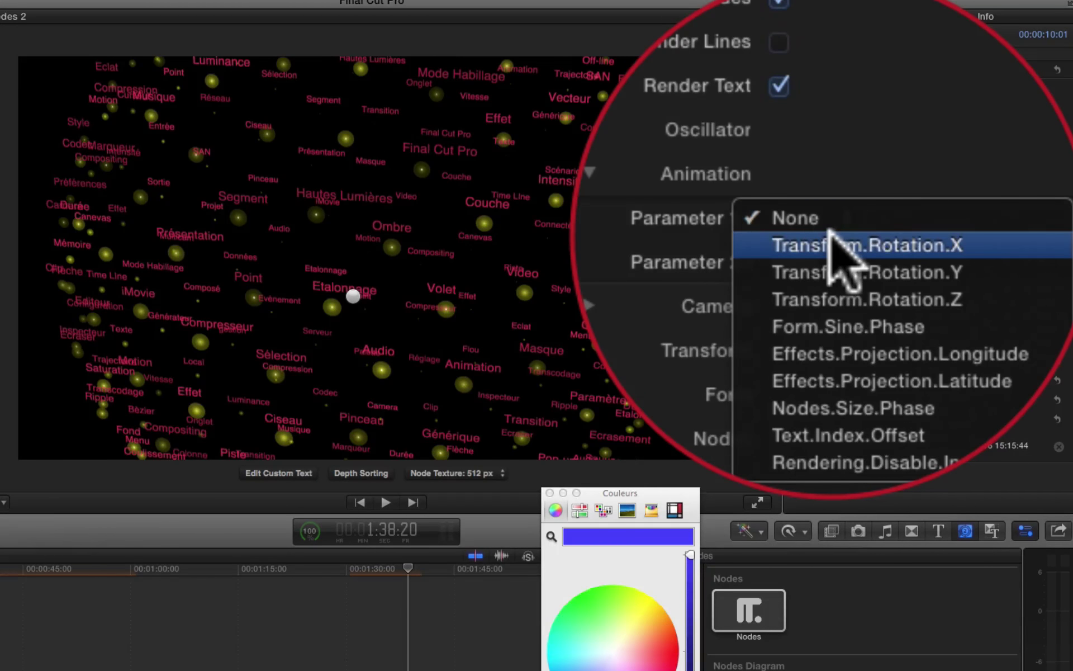
pyautogui.click(833, 238)
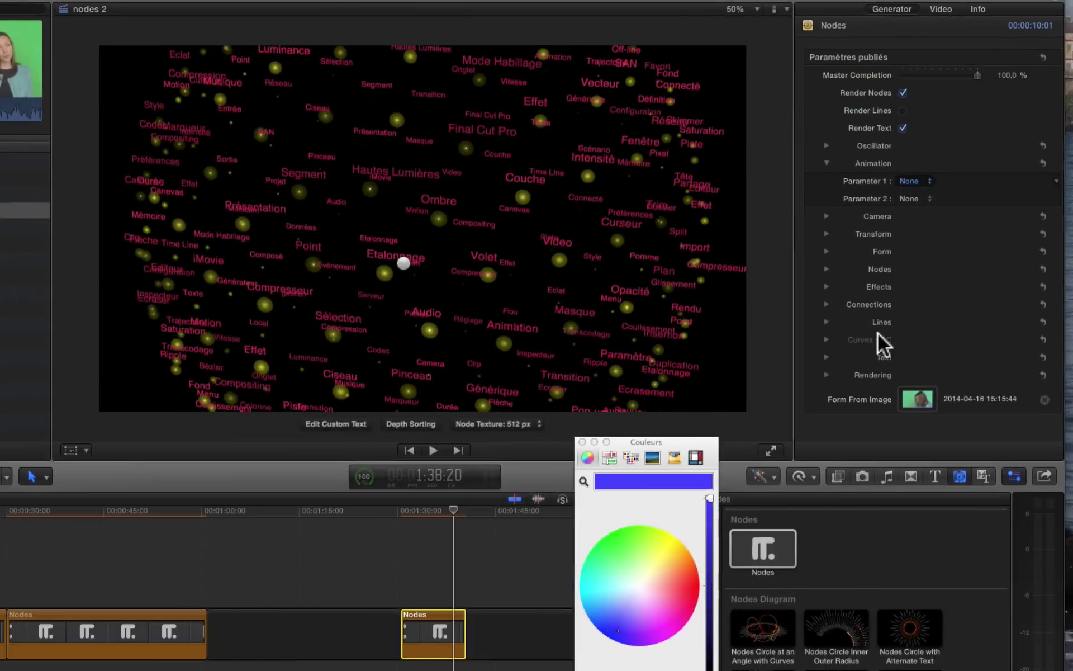
pyautogui.click(876, 334)
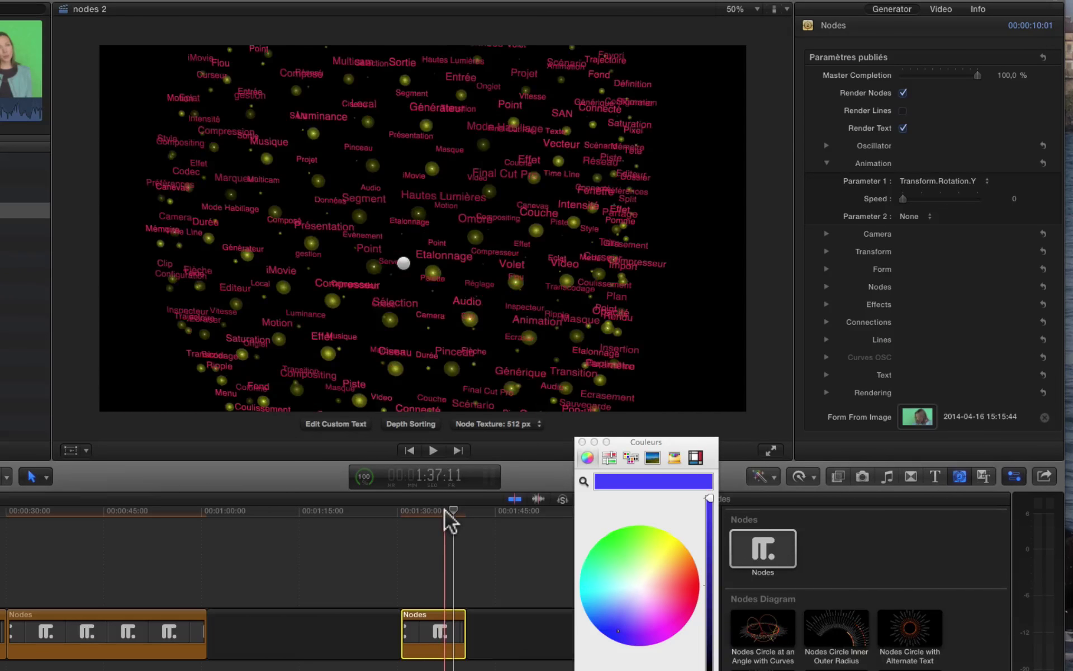
pyautogui.click(941, 198)
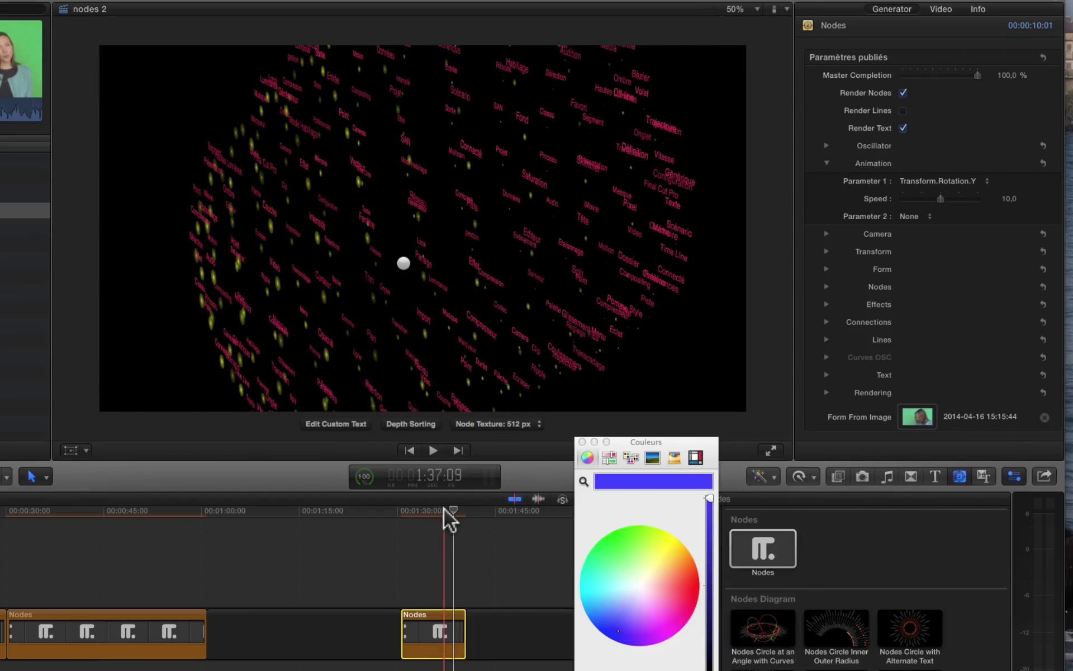
# Remove the morph from the clip by setting Effect to None in the Effects parameters
pyautogui.click(409, 511)
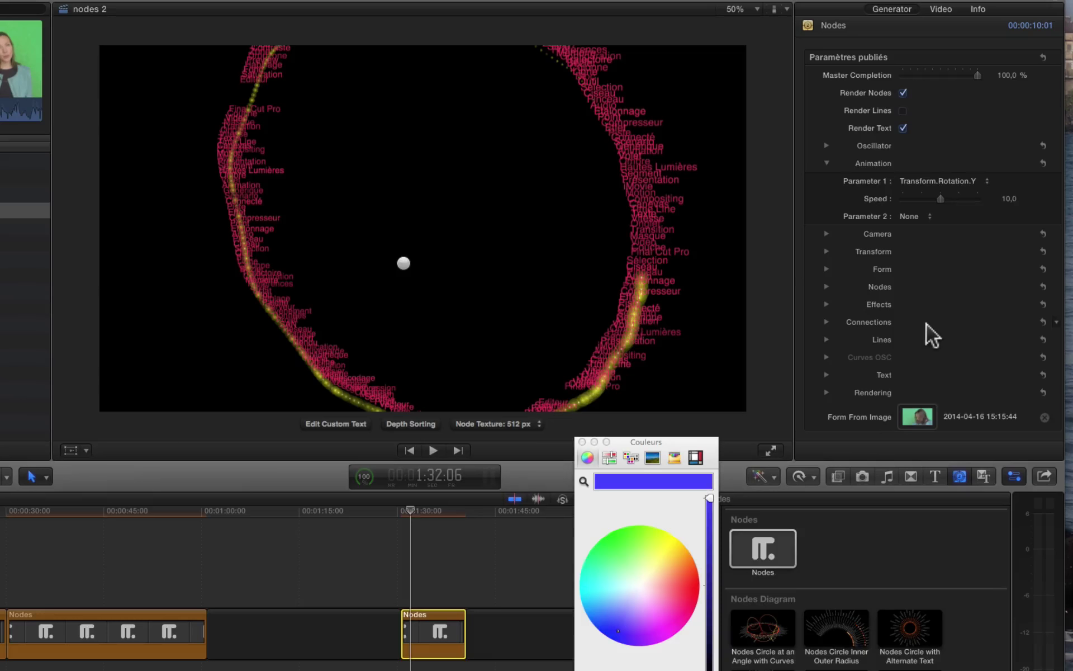
pyautogui.click(826, 304)
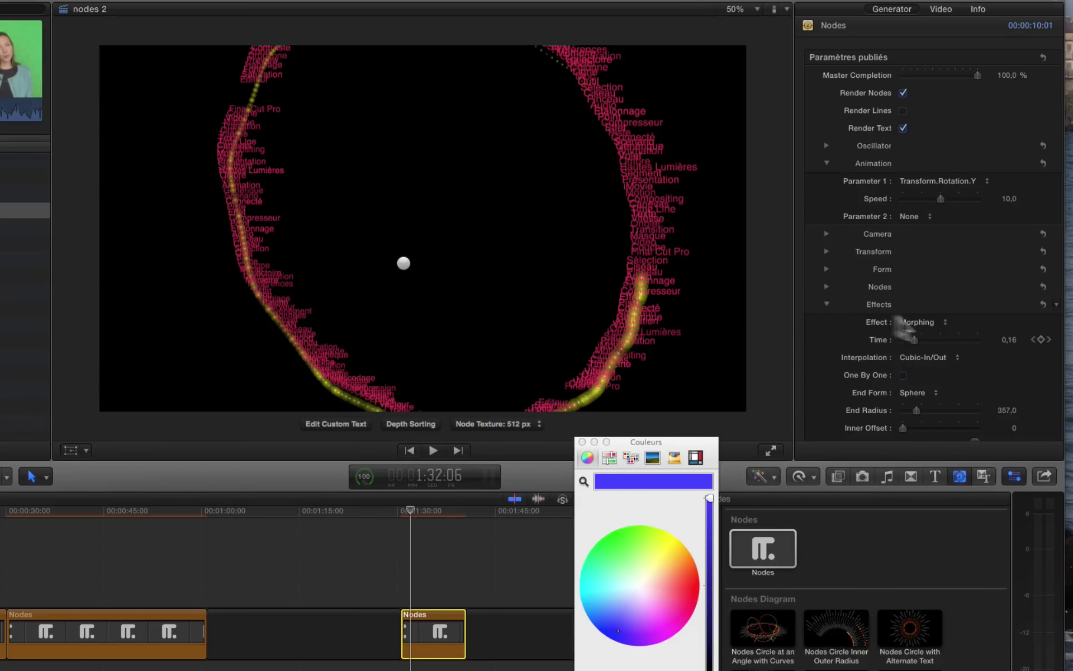
pyautogui.click(908, 323)
pyautogui.click(919, 322)
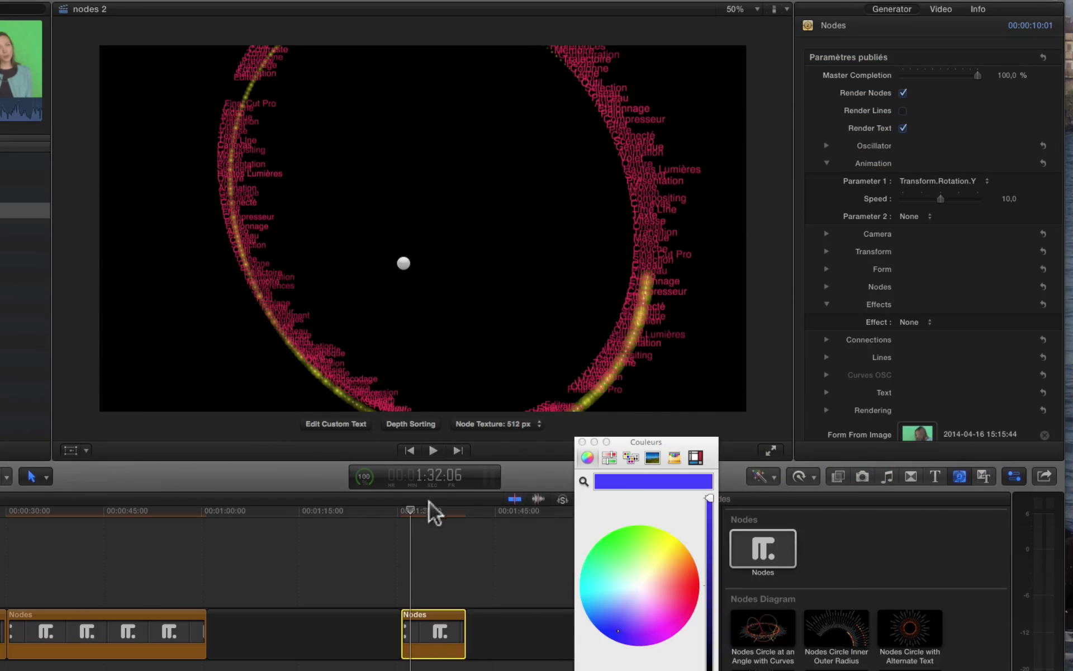
# Play the Y rotation from the start of the clip, set its Speed to 4, and check it further along
pyautogui.moveTo(406, 508)
pyautogui.mouseDown()
pyautogui.moveTo(454, 508)
pyautogui.moveTo(402, 509)
pyautogui.mouseUp()
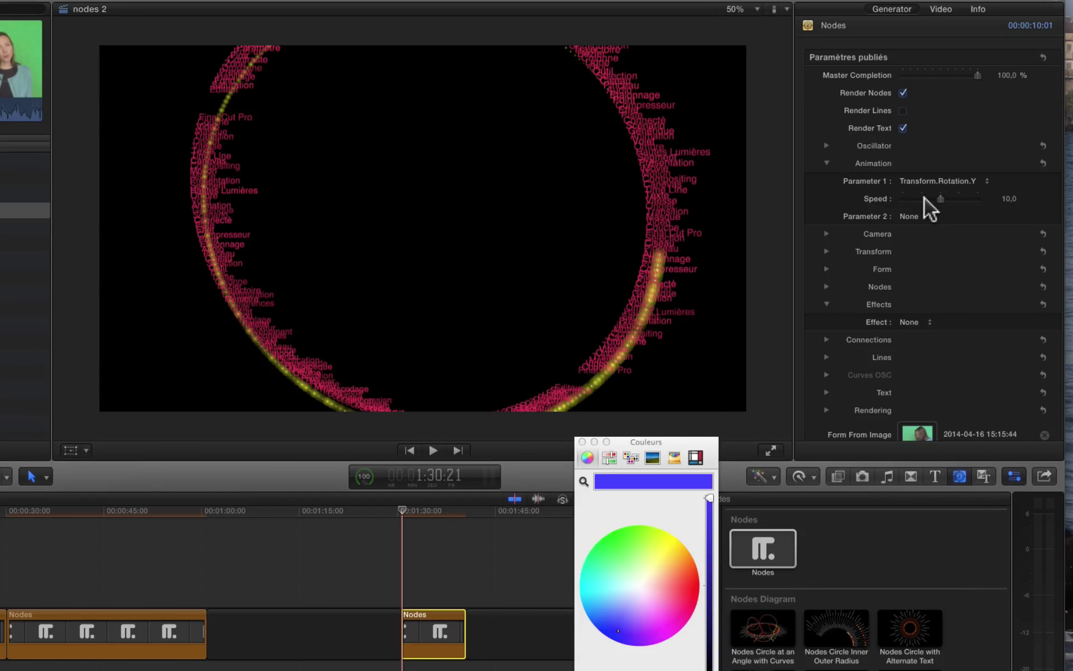
pyautogui.press('space')
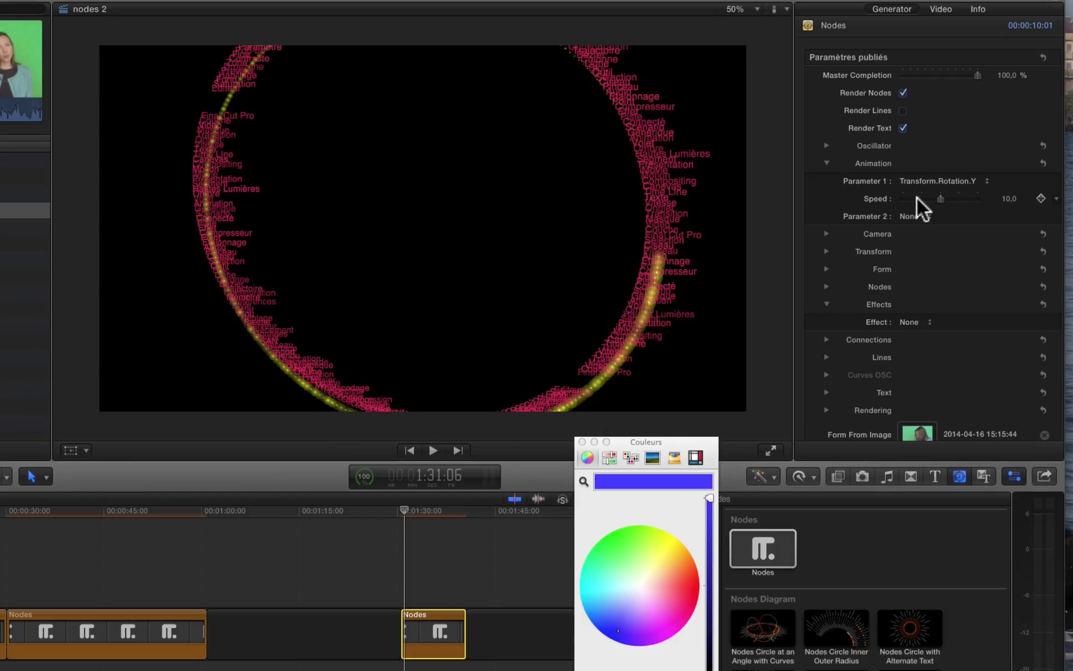
pyautogui.click(917, 197)
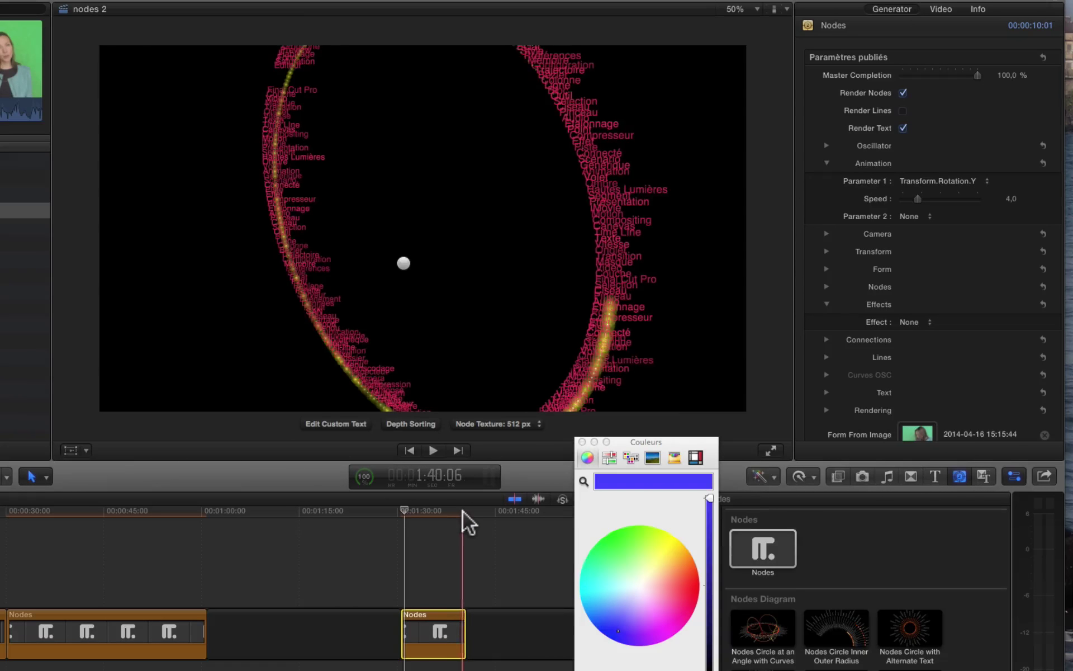
pyautogui.click(435, 511)
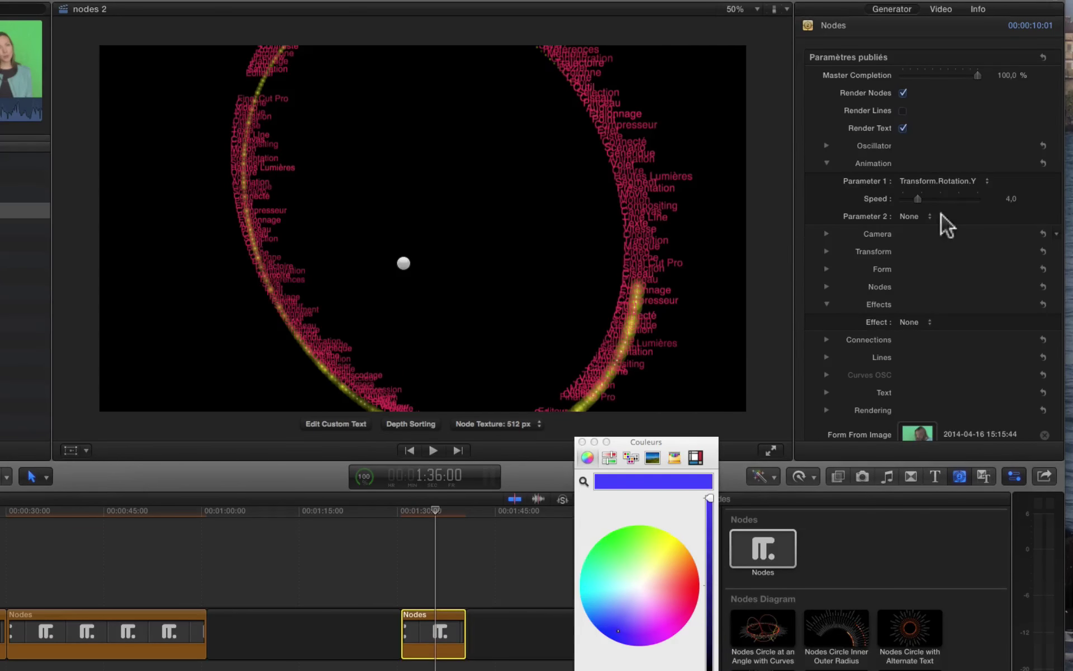
# Try Transform.Rotation.X for Animation Parameter 1 and settle on Transform.Rotation.Z
pyautogui.click(841, 218)
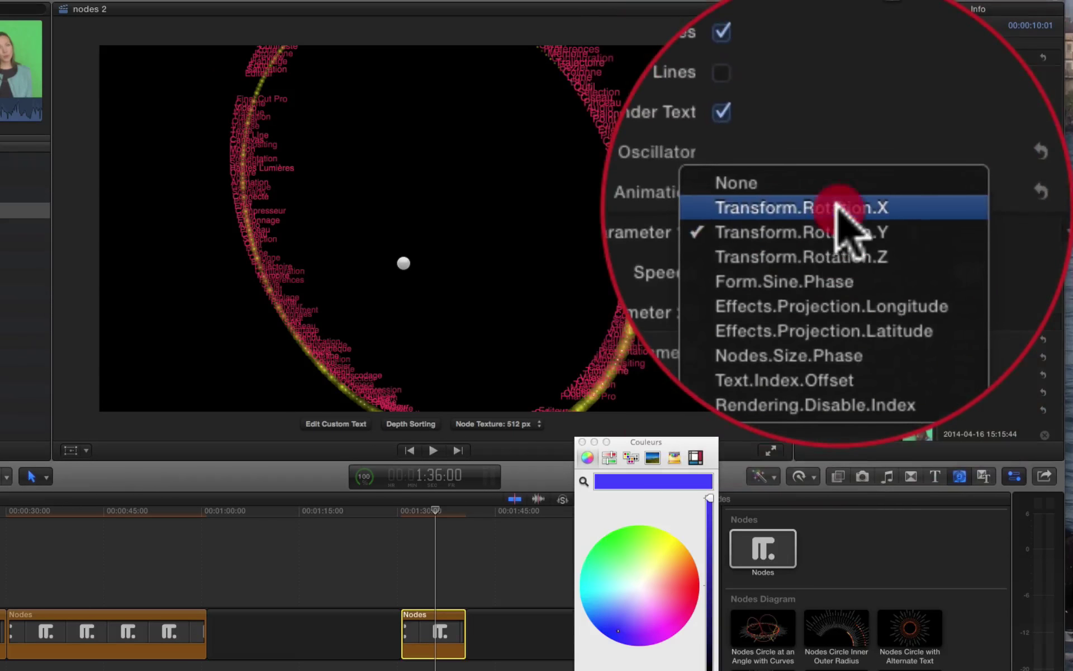
pyautogui.click(839, 212)
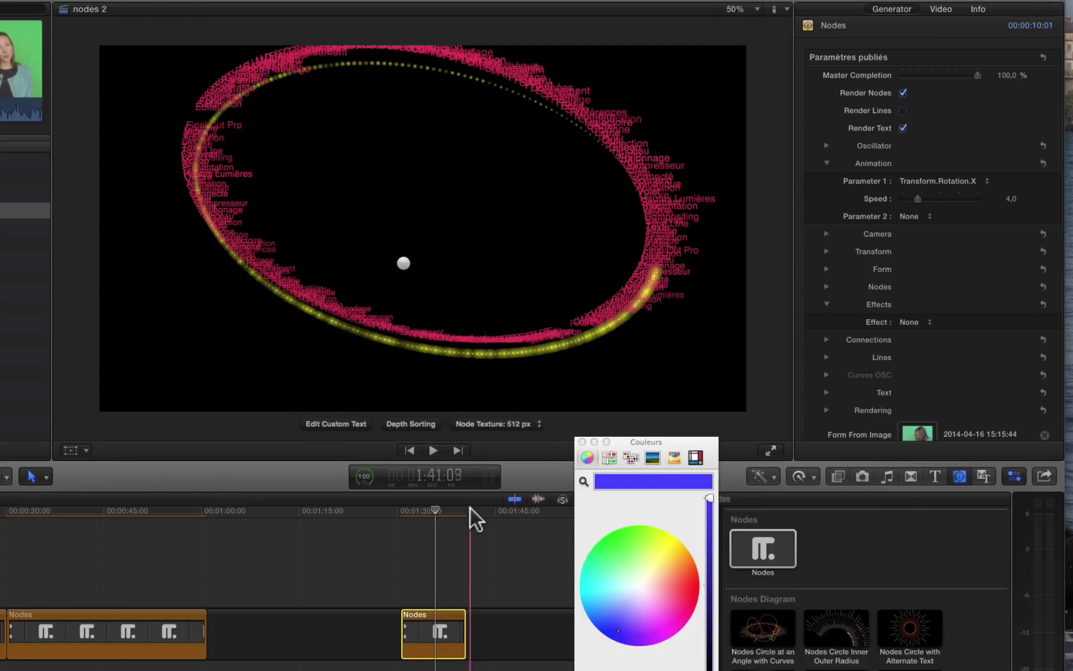
pyautogui.click(446, 511)
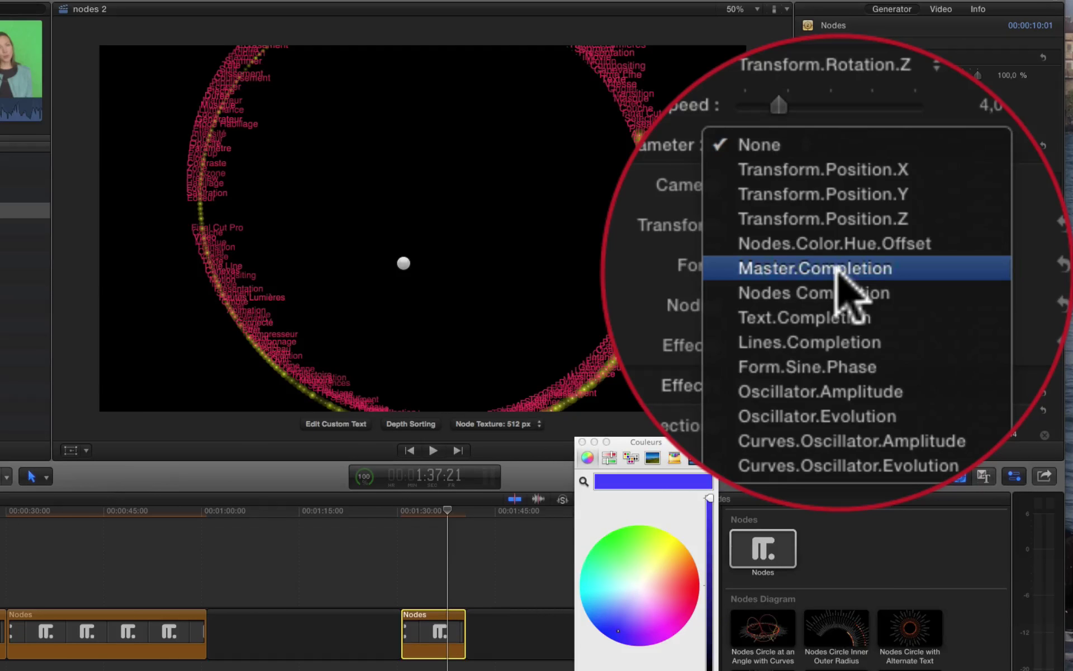
# Set Animation Parameter 2 to Master.Completion with a Speed of 5 and play the clip from its start
pyautogui.click(909, 272)
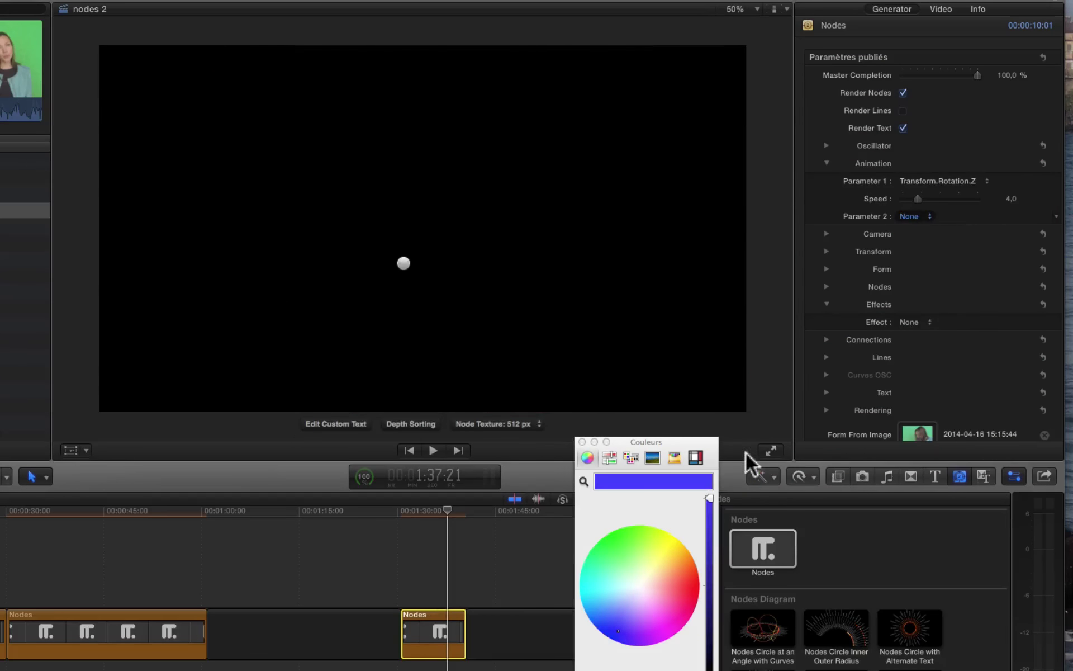
pyautogui.click(921, 234)
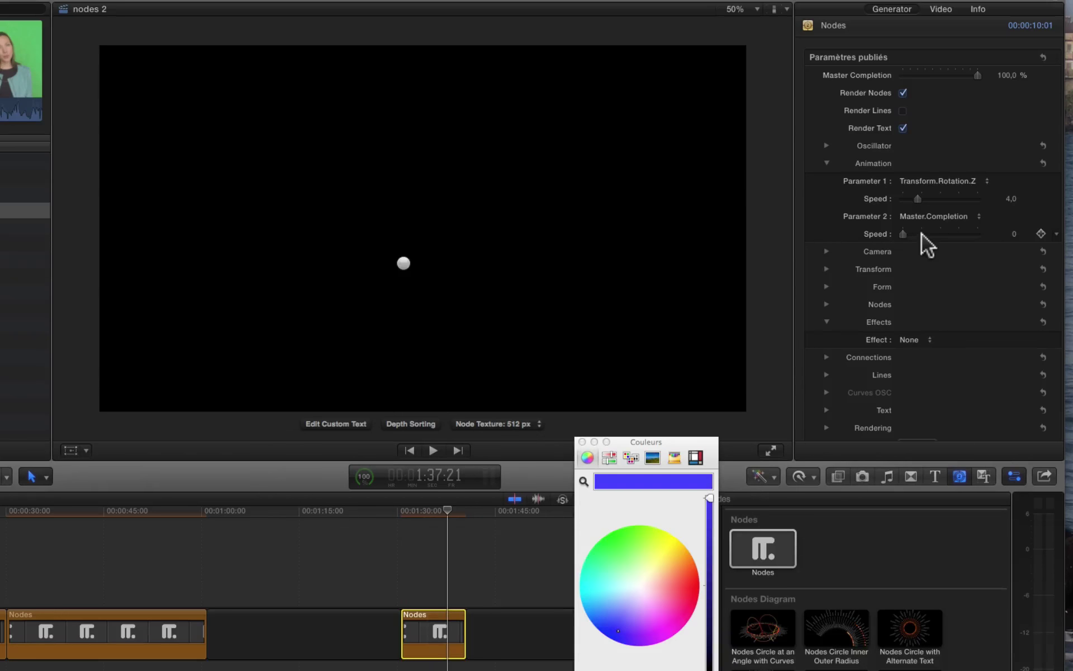
pyautogui.click(405, 512)
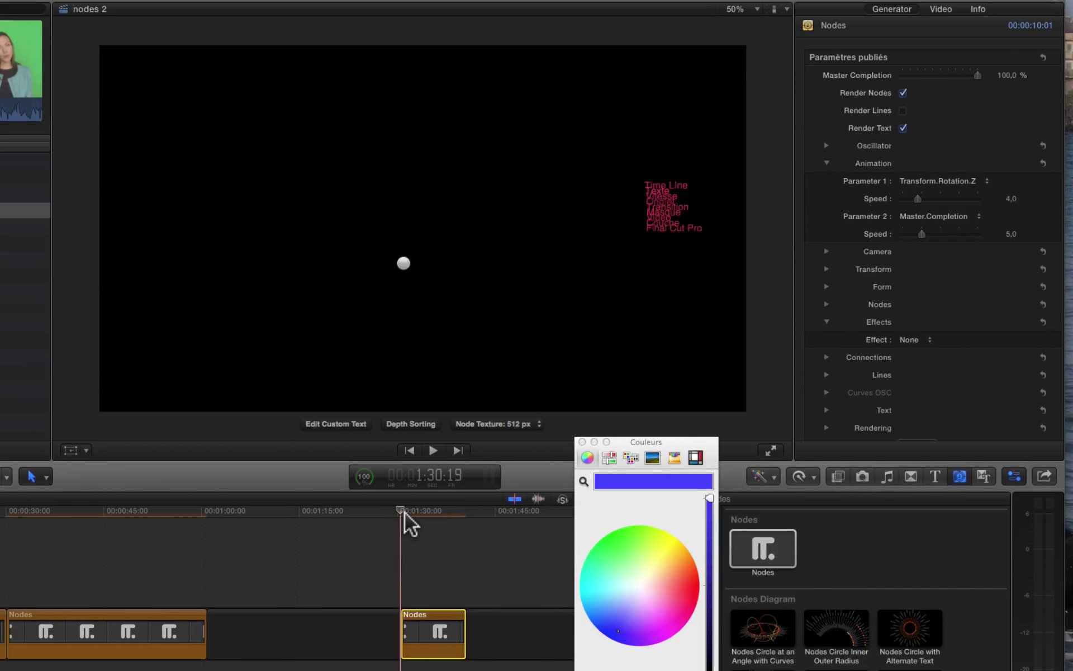
pyautogui.press('space')
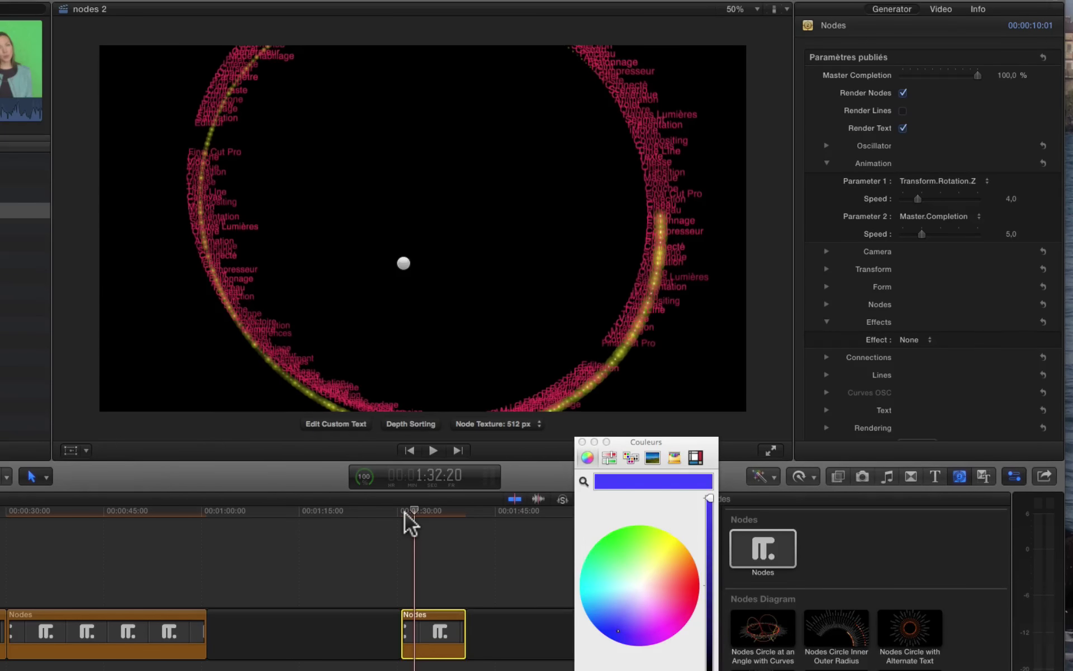
# Switch Animation Parameter 2 to Text.Completion and play the clip from its start
pyautogui.click(935, 215)
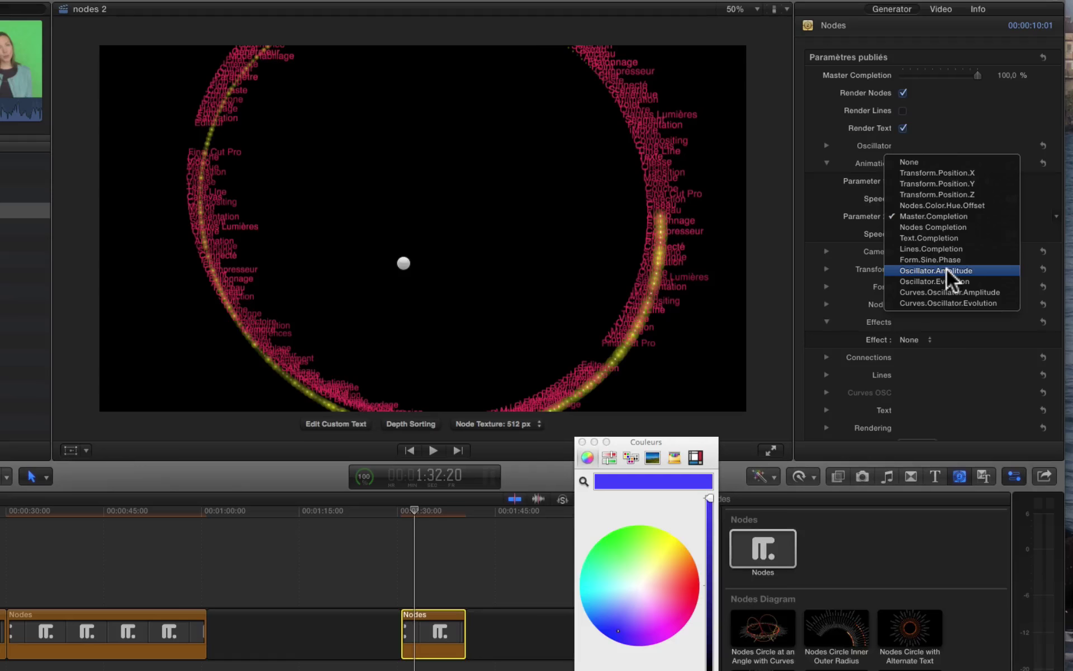
pyautogui.click(946, 239)
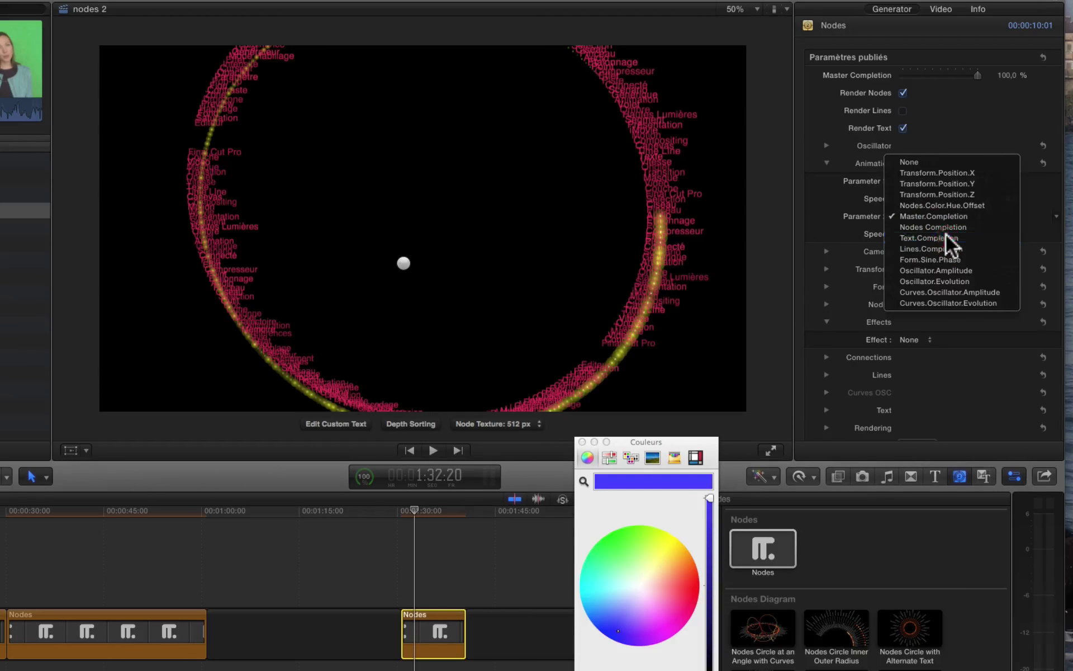
pyautogui.click(400, 510)
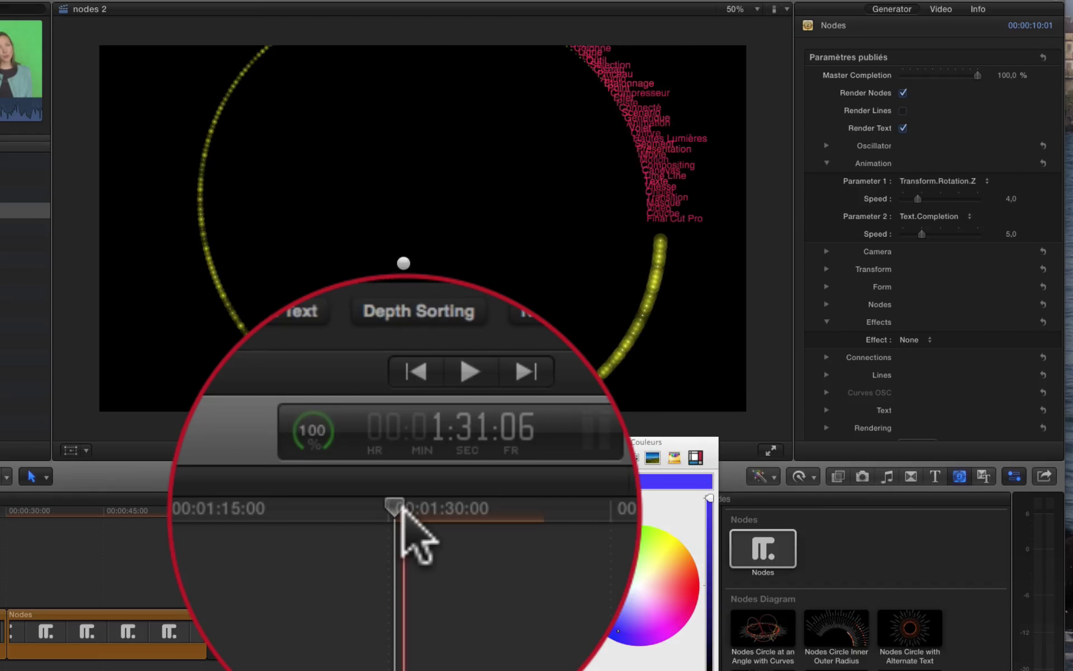
pyautogui.press('space')
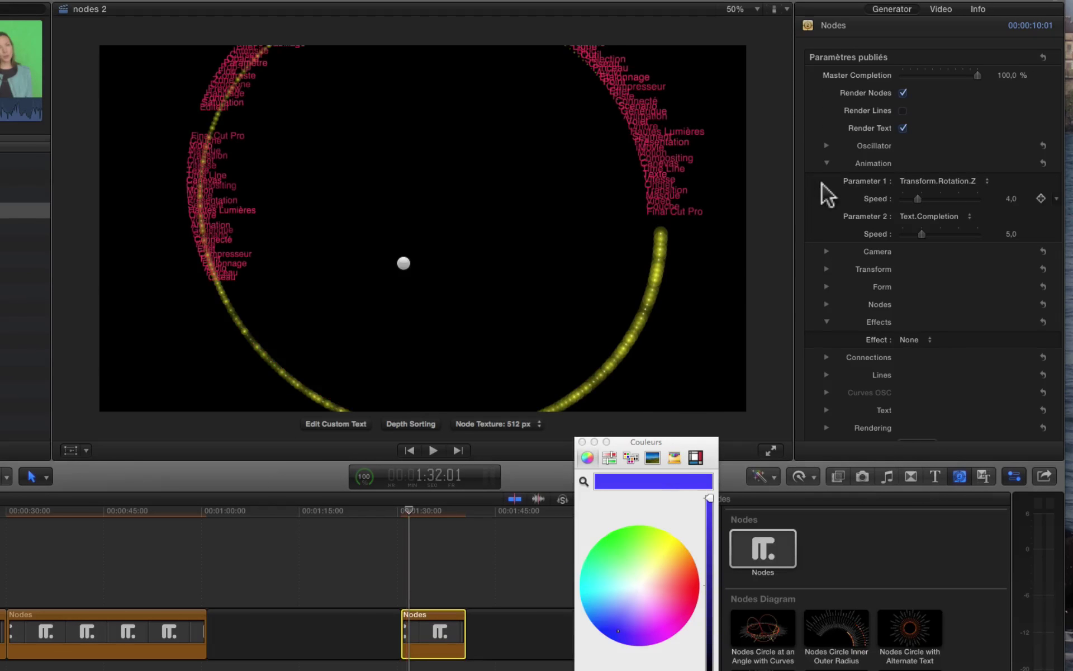
# Open the Camera parameters in place of Animation, and keyframe Field Of View from 28 near the clip's start to a wider view at 1:38:15
pyautogui.click(826, 163)
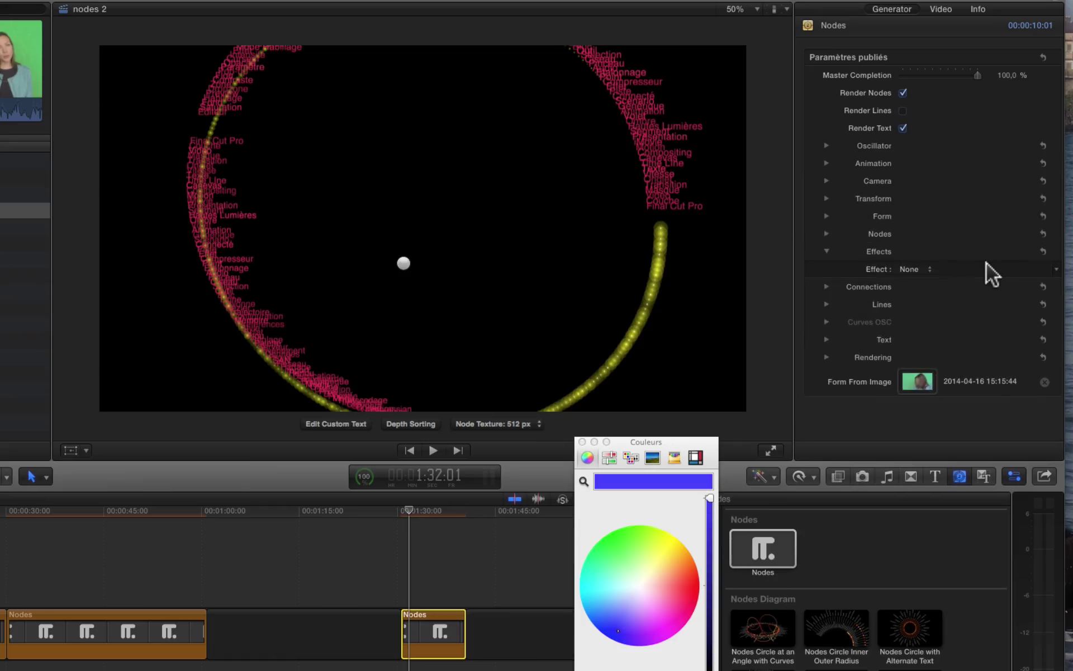
pyautogui.click(827, 181)
pyautogui.click(411, 511)
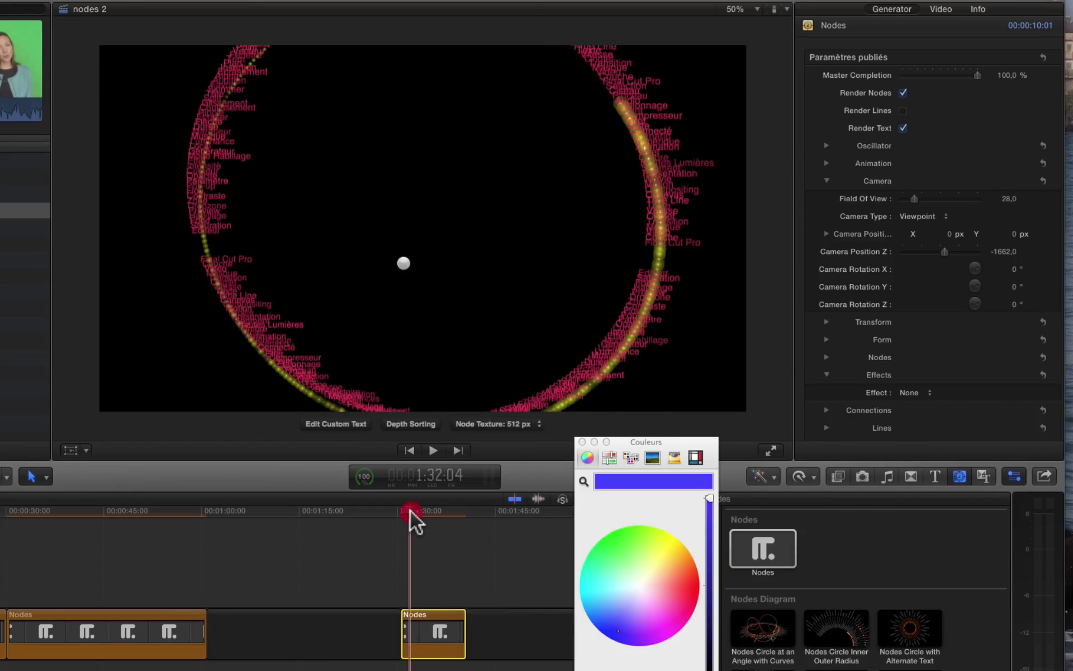
pyautogui.click(1041, 199)
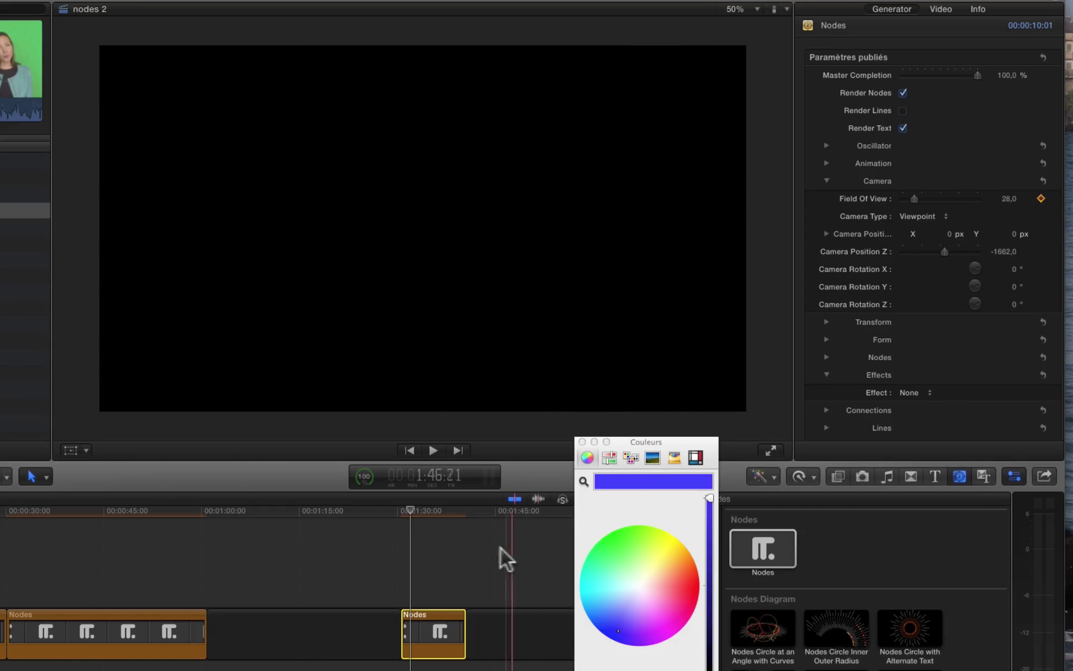
pyautogui.click(453, 514)
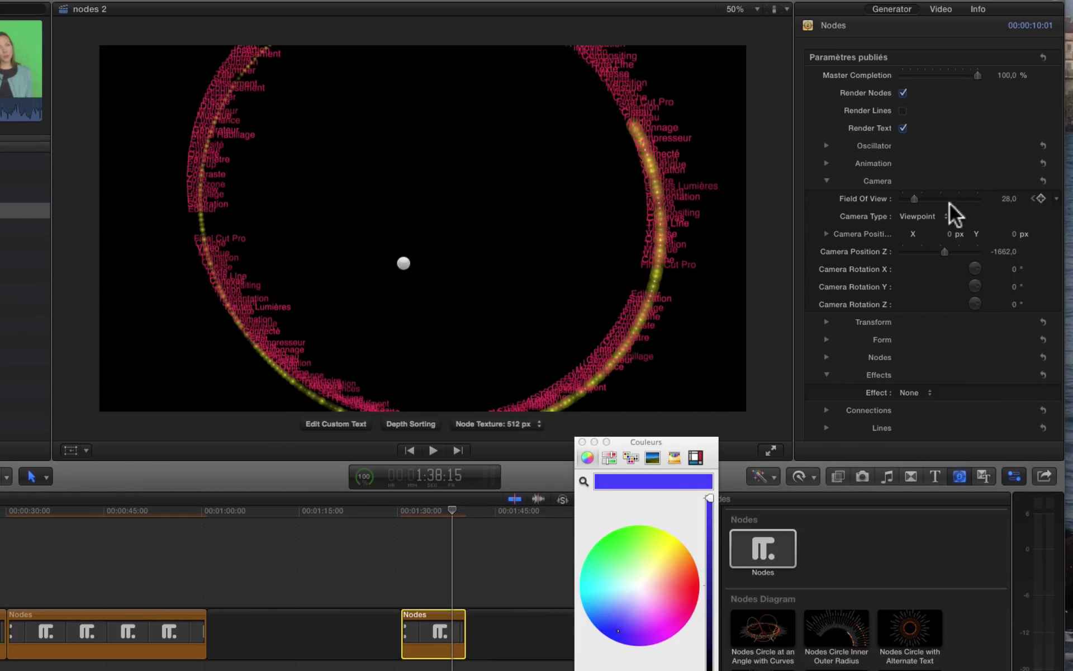
pyautogui.click(858, 204)
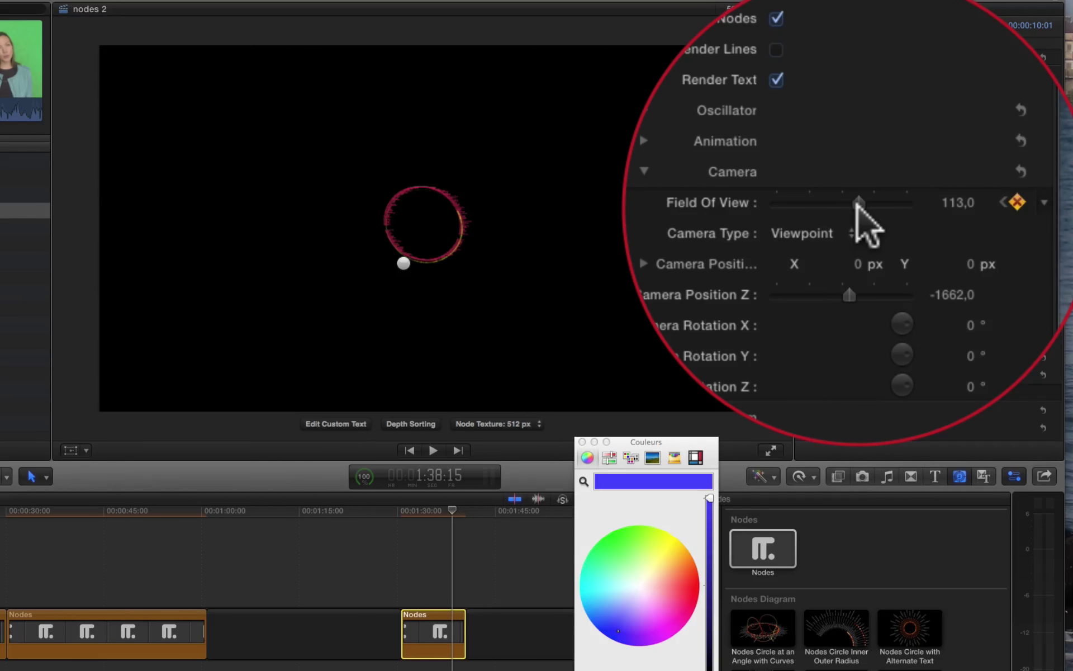
pyautogui.moveTo(859, 204); pyautogui.dragTo(834, 209)
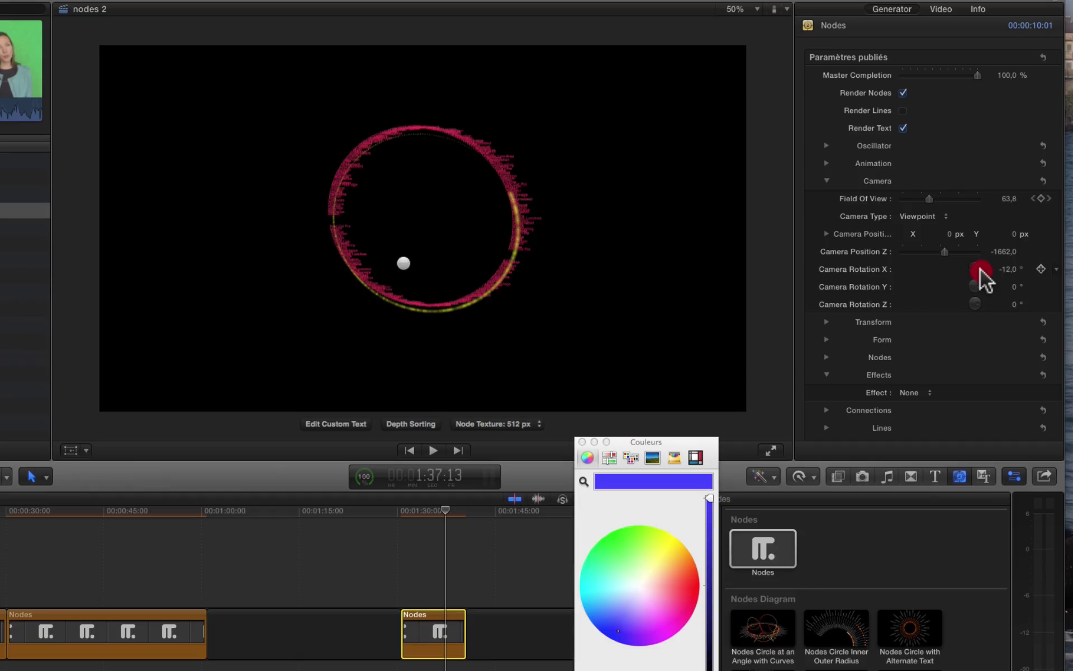
# Try several Camera Rotation X angles and set the rotation to -5°
pyautogui.moveTo(981, 270); pyautogui.dragTo(979, 268)
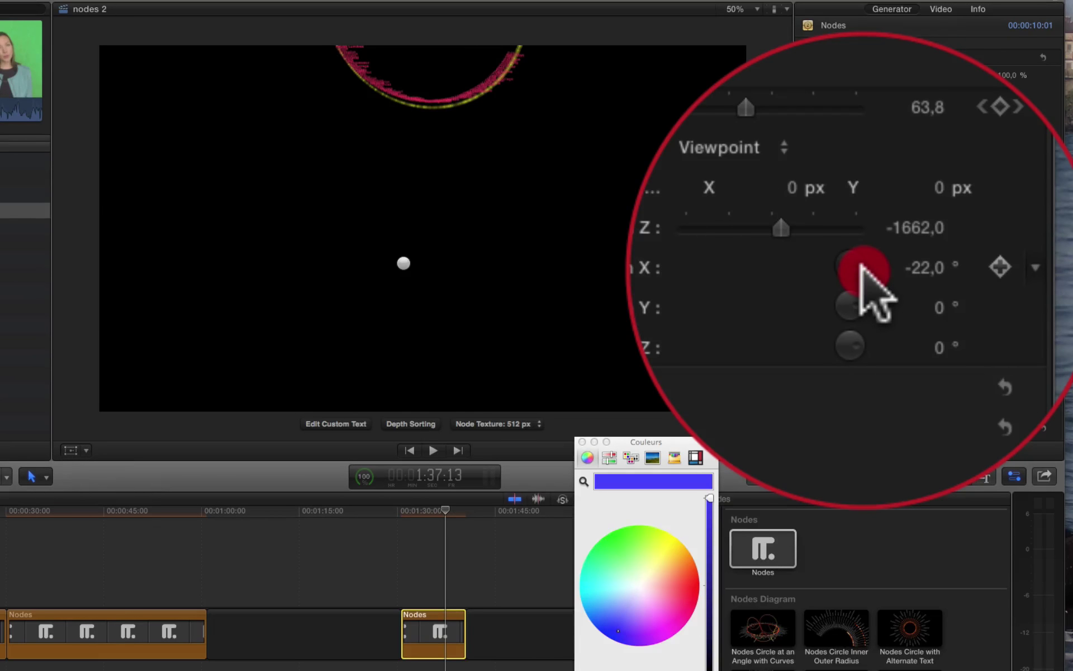
pyautogui.moveTo(915, 267); pyautogui.dragTo(916, 264)
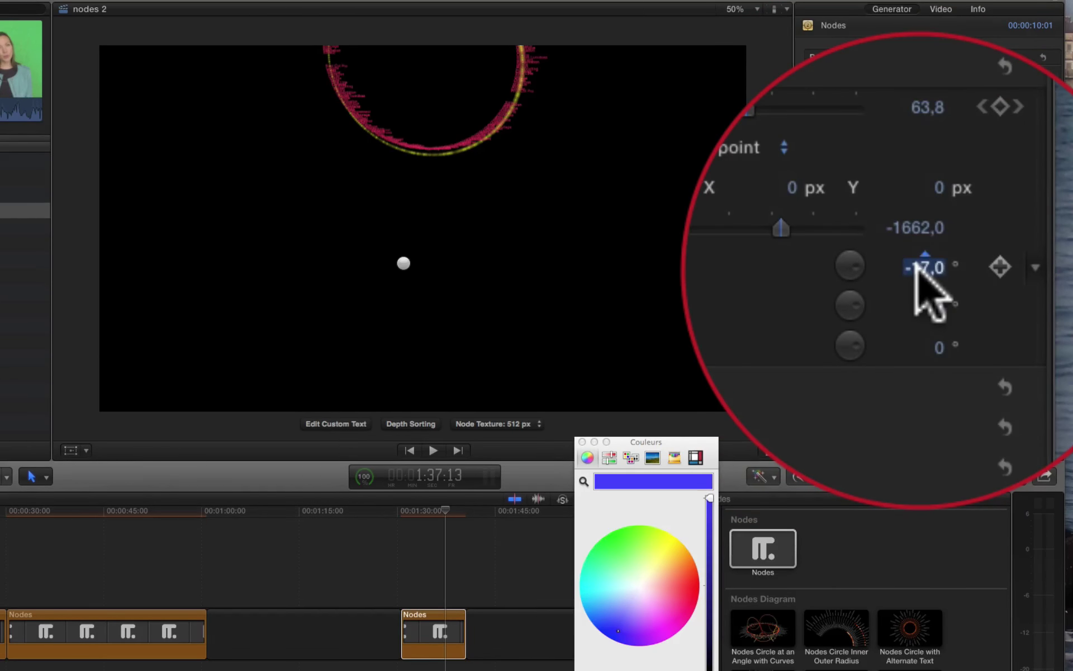
pyautogui.write('-5')
pyautogui.press('Return')
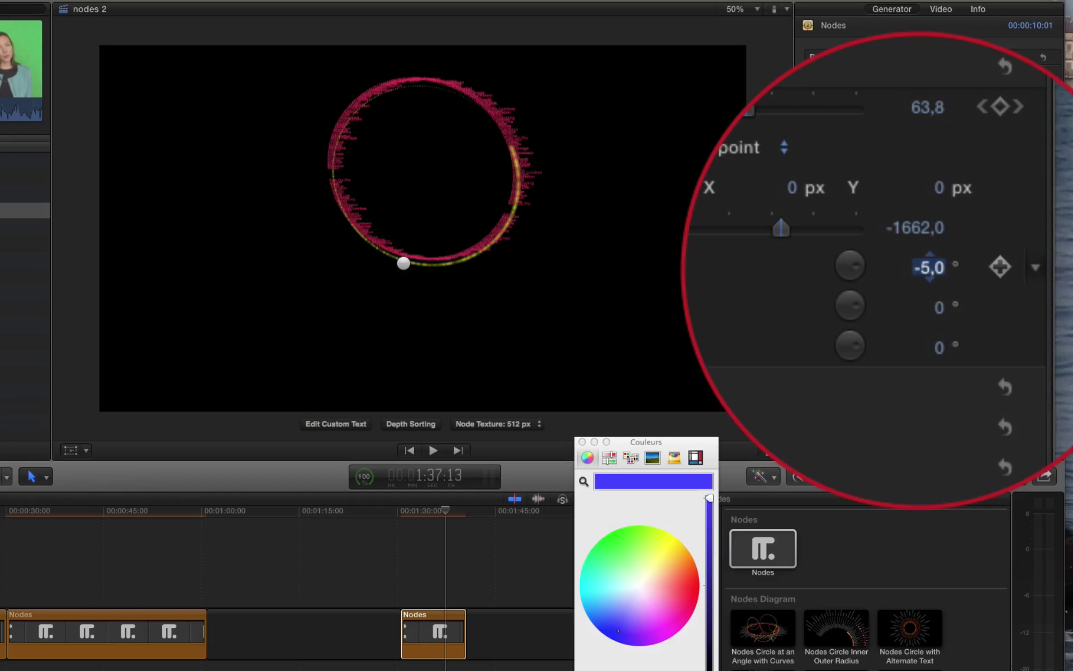
# Set Camera Rotation Y to -4° and Camera Rotation Z to 4°
pyautogui.click(936, 280)
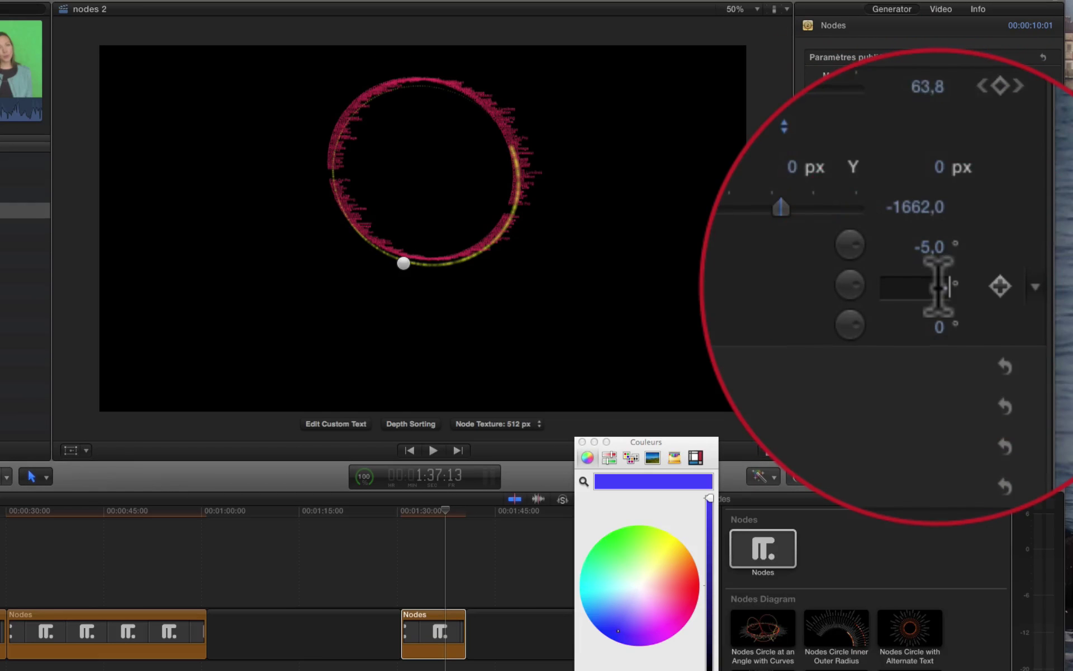
pyautogui.write('-4')
pyautogui.press('Return')
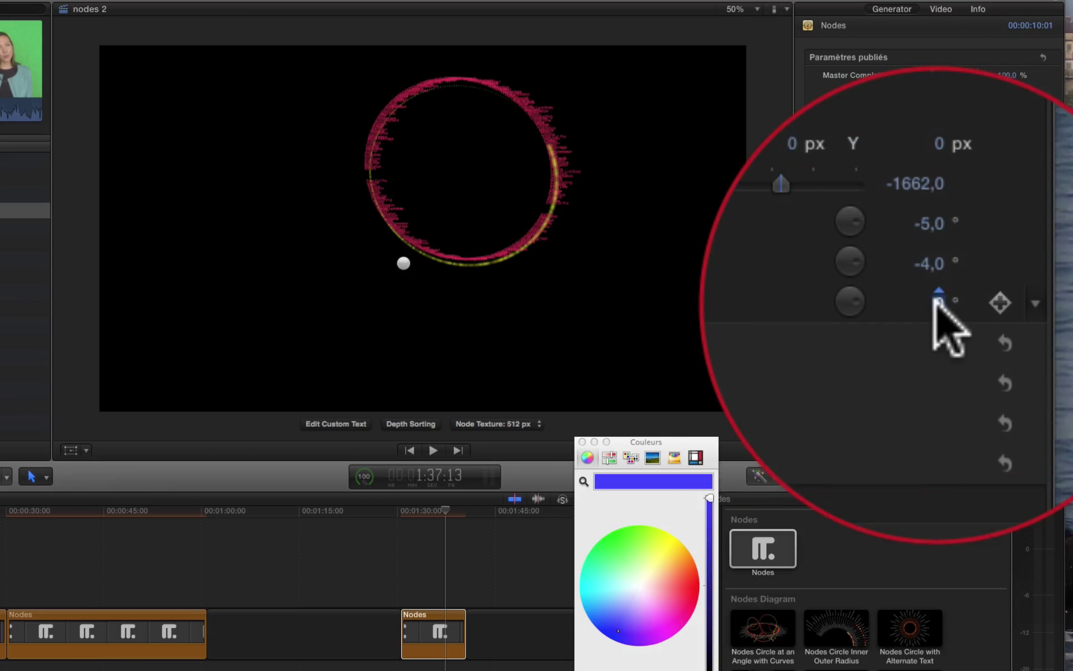
pyautogui.click(937, 301)
pyautogui.write('6')
pyautogui.press('BackSpace')
pyautogui.write('5')
pyautogui.press('Return')
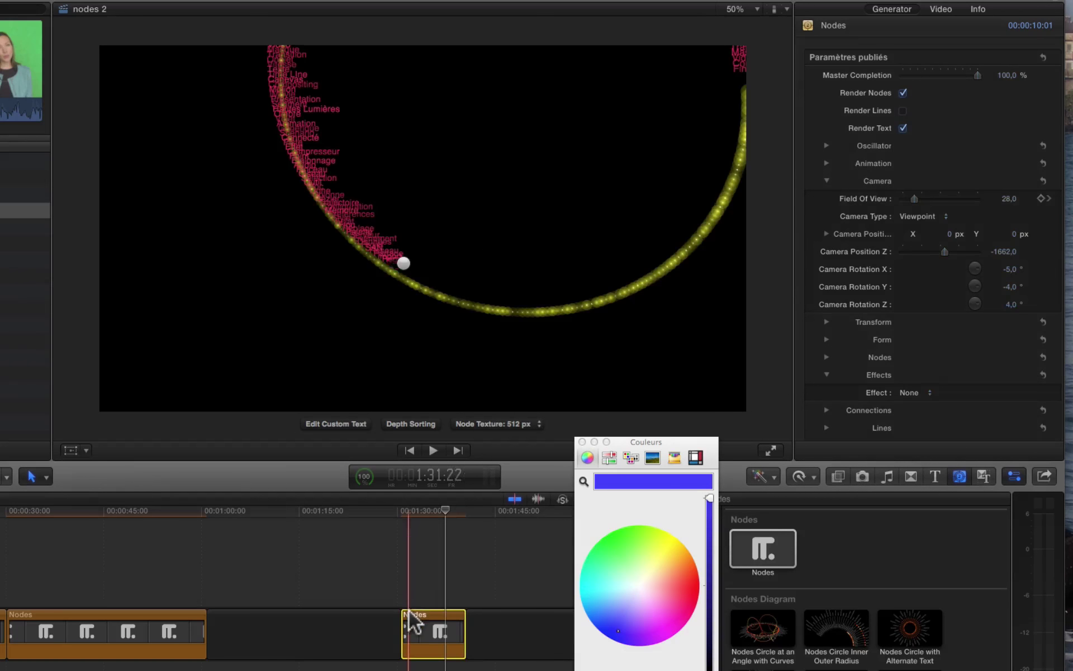
# Set the Nodes clip's Effect to Highlight by Index with an Index of 24
pyautogui.click(424, 612)
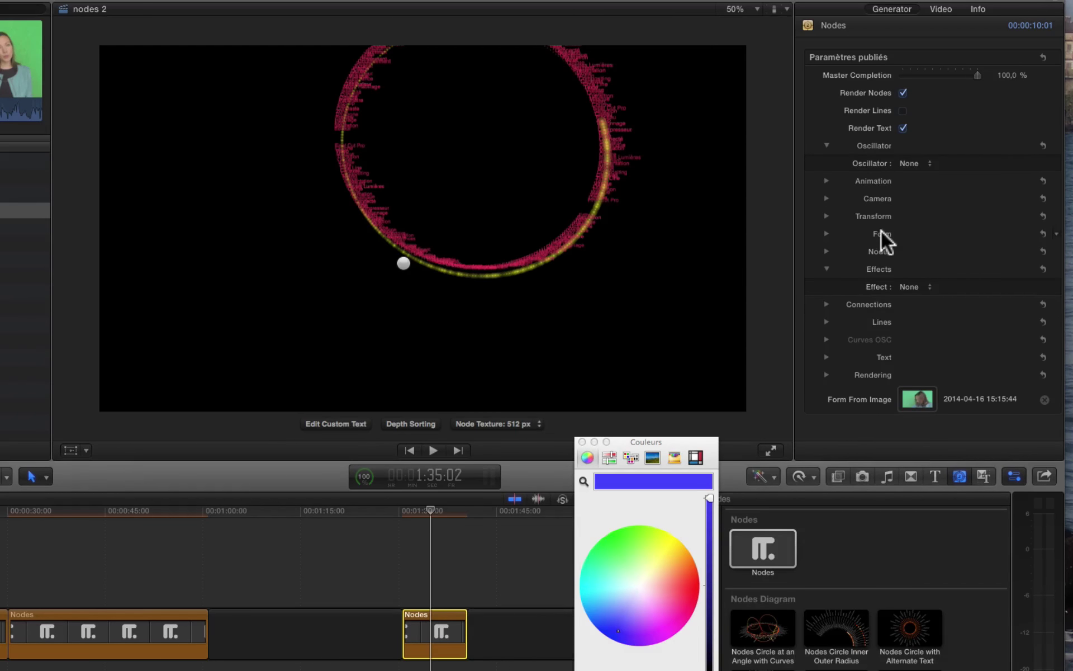
pyautogui.click(917, 285)
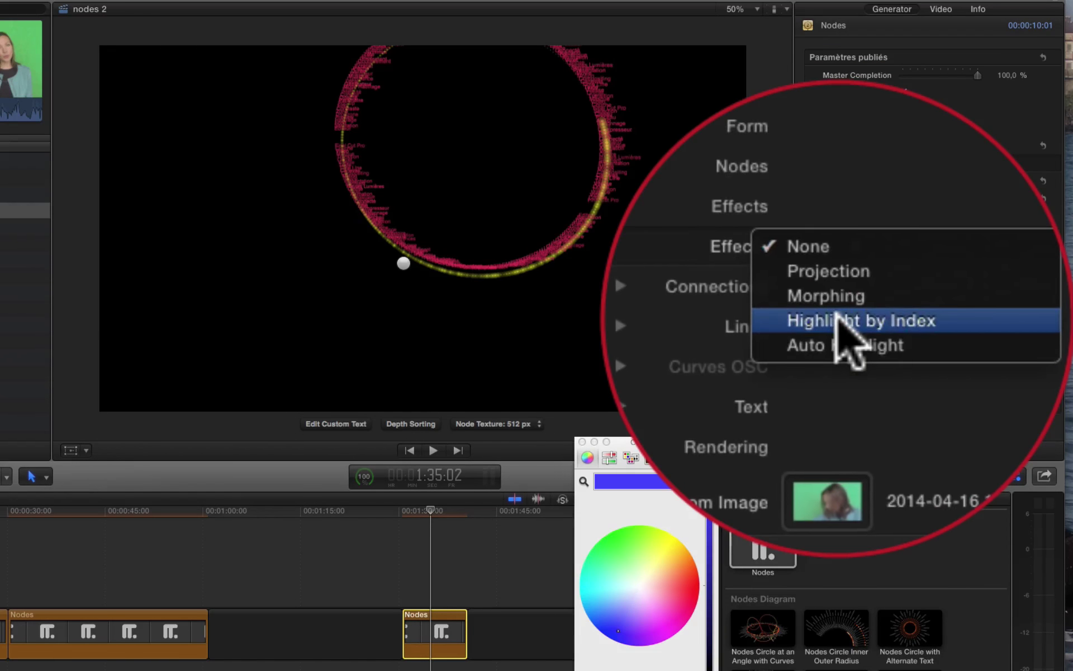
pyautogui.click(836, 312)
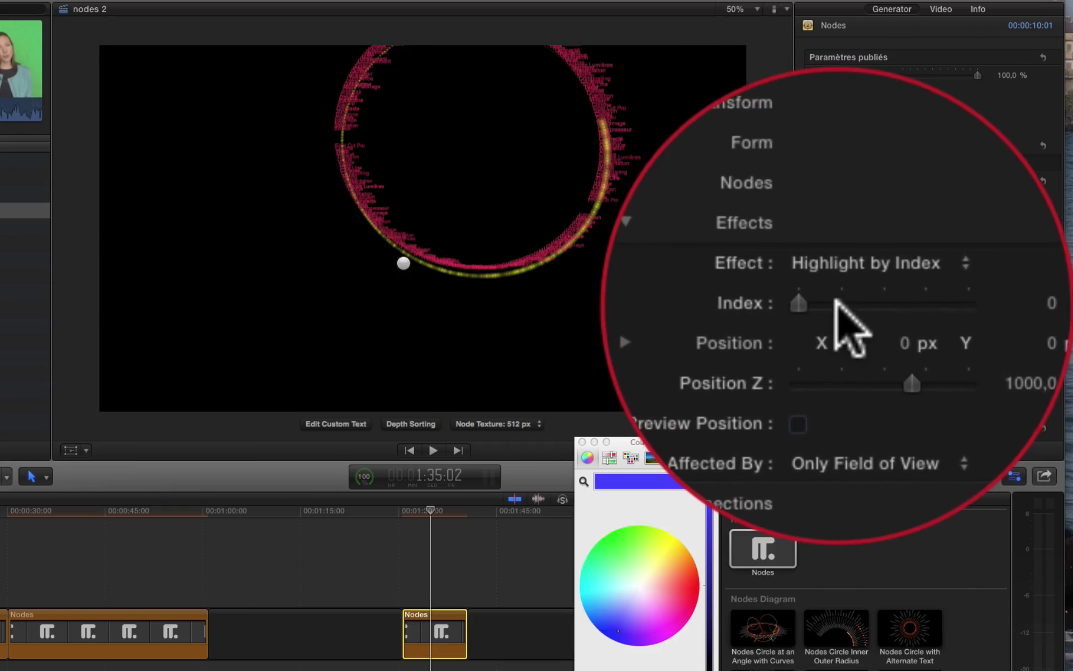
pyautogui.click(839, 303)
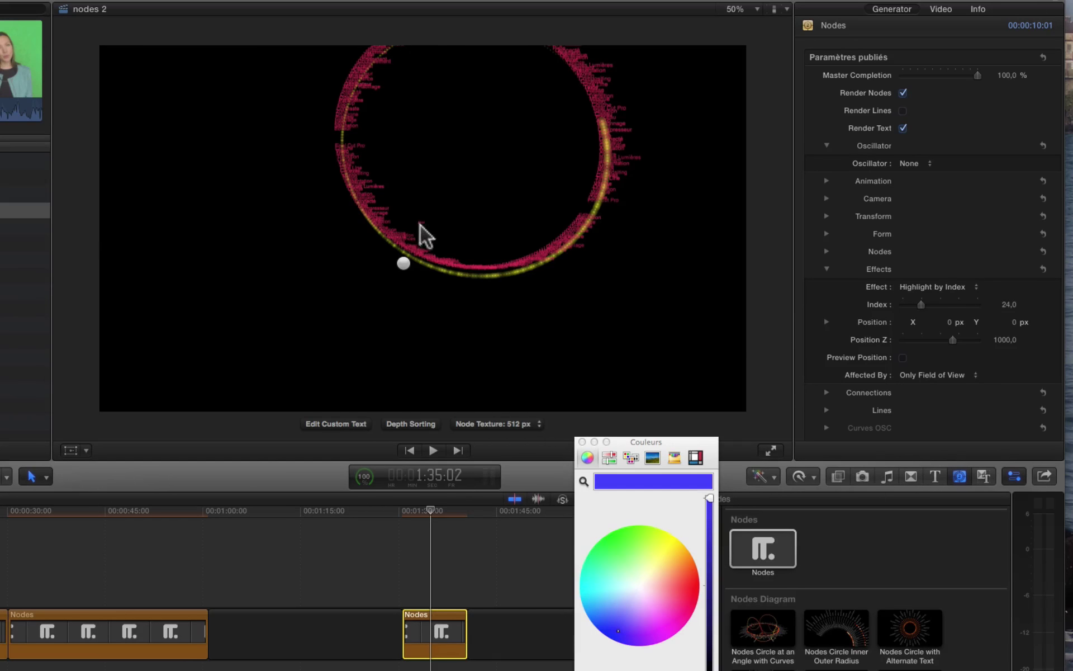
# Set the highlight's Position Z to -1000 and its Index to 43
pyautogui.click(952, 339)
pyautogui.moveTo(945, 337); pyautogui.dragTo(899, 348)
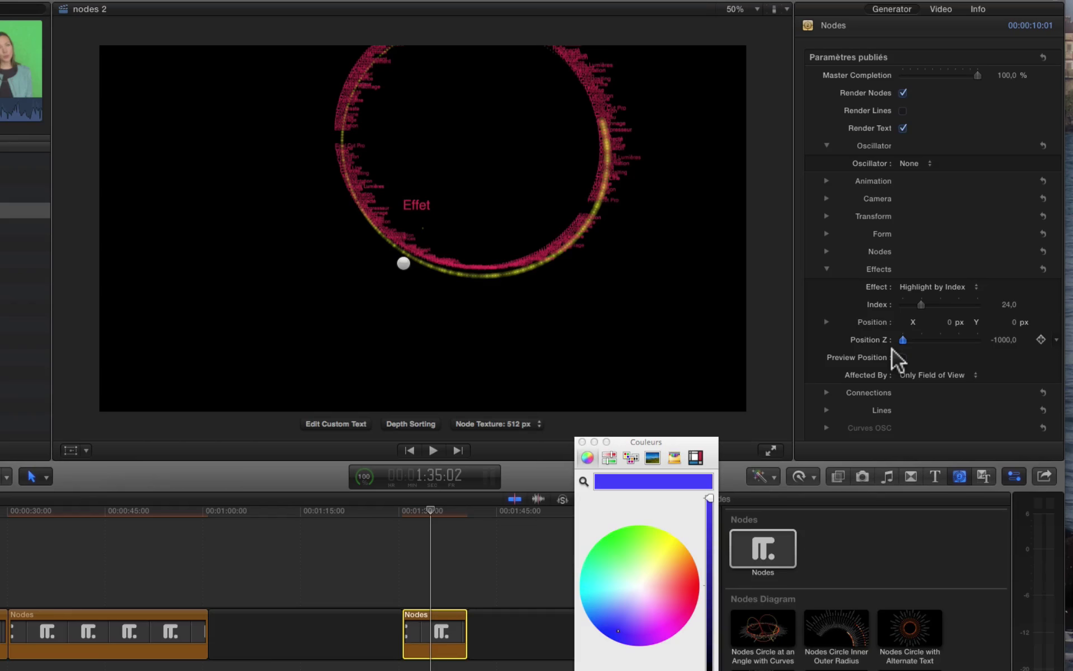
pyautogui.click(928, 311)
pyautogui.moveTo(921, 303); pyautogui.dragTo(936, 303)
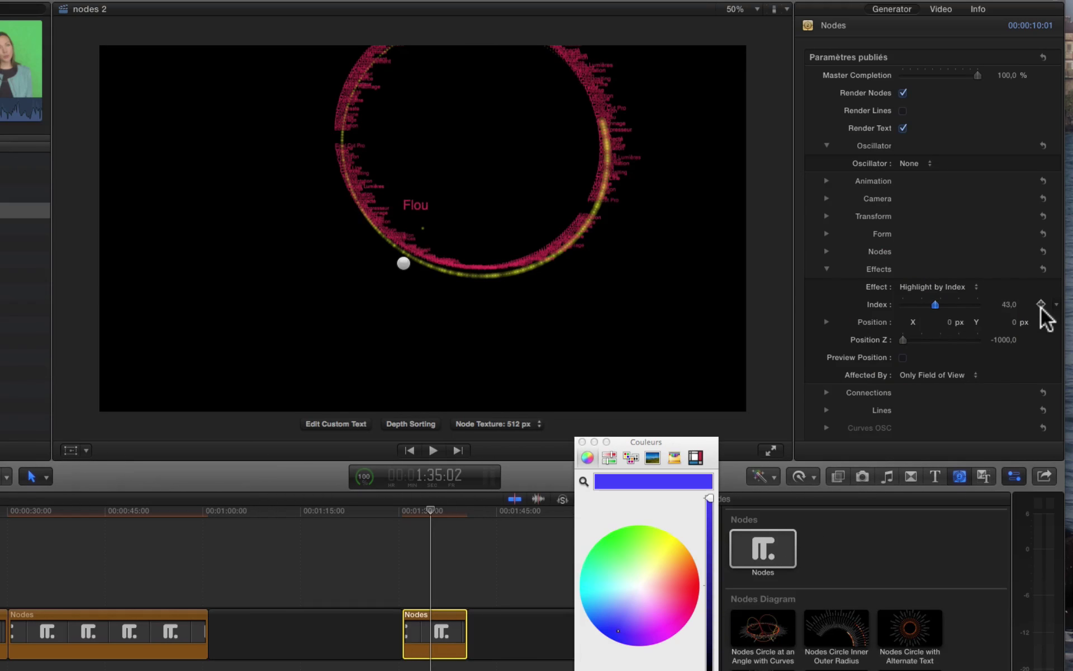
# Keyframe the highlight Index at 43 near the clip's start and at 71 at 1:38:04
pyautogui.click(412, 510)
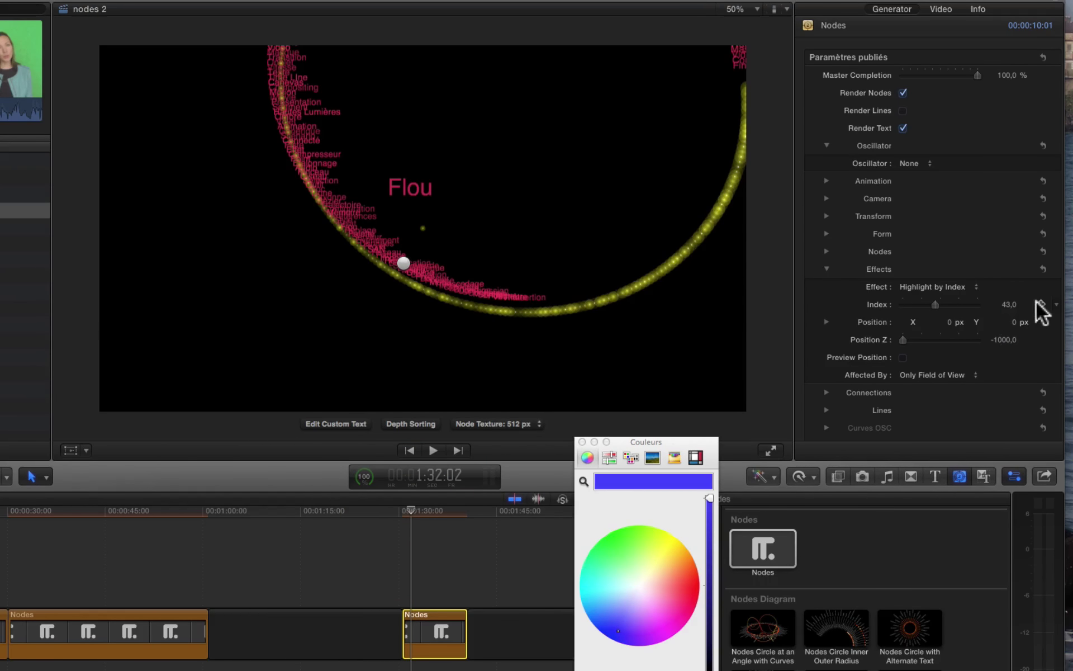
pyautogui.click(1041, 304)
pyautogui.click(452, 512)
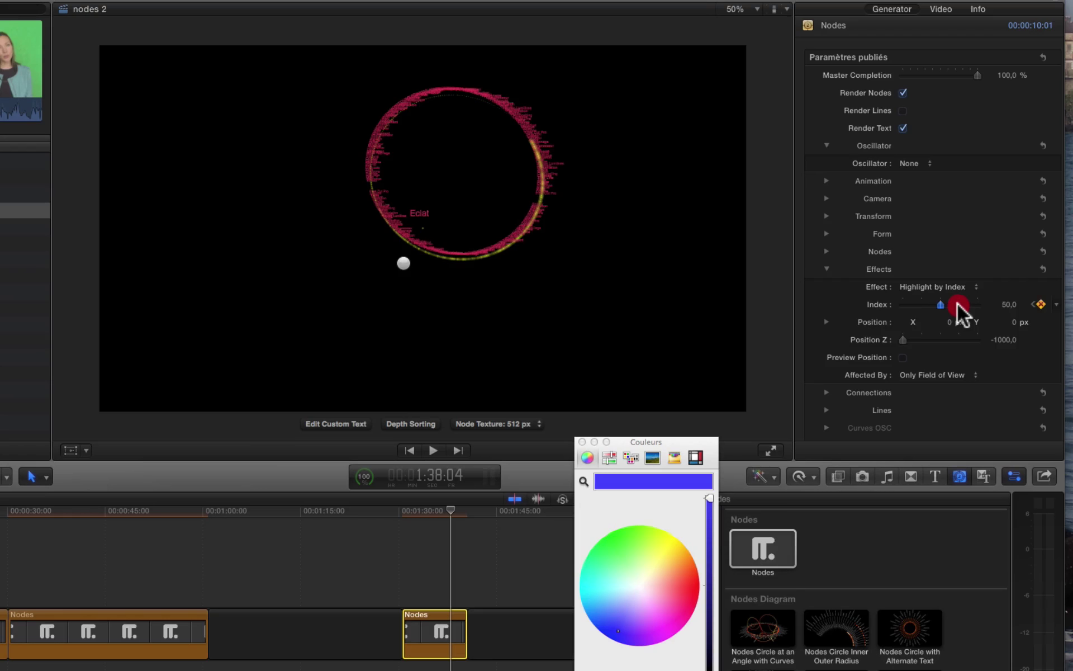
pyautogui.click(957, 303)
# Keyframe the highlight's Position Z at -1000 at 1:38:04 and at -1500 at 1:32:07
pyautogui.click(1041, 339)
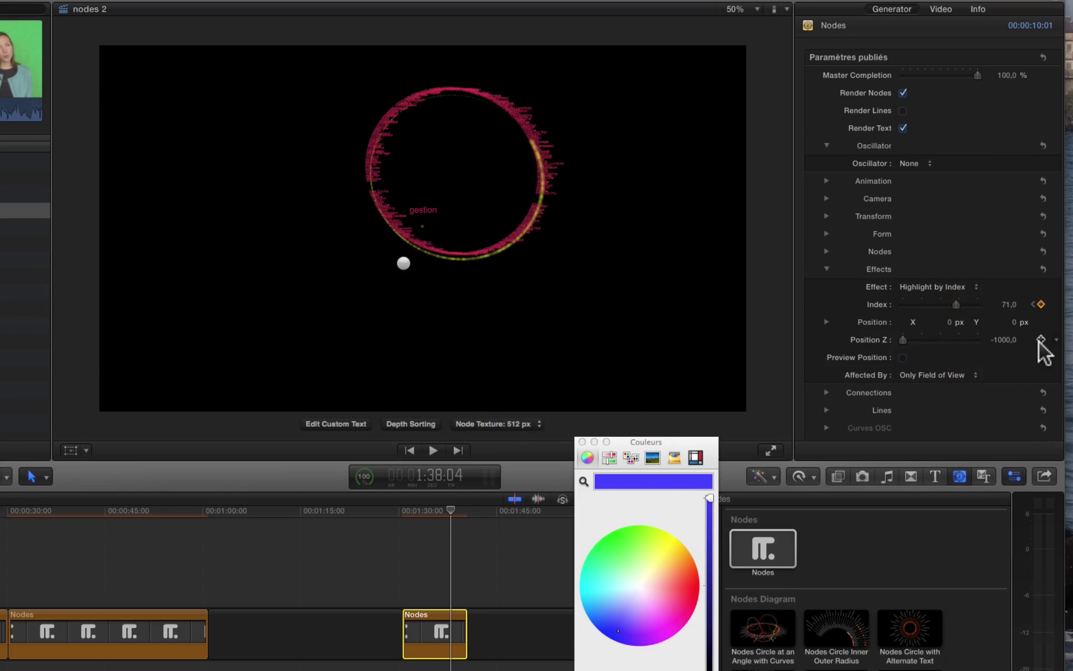
pyautogui.click(411, 515)
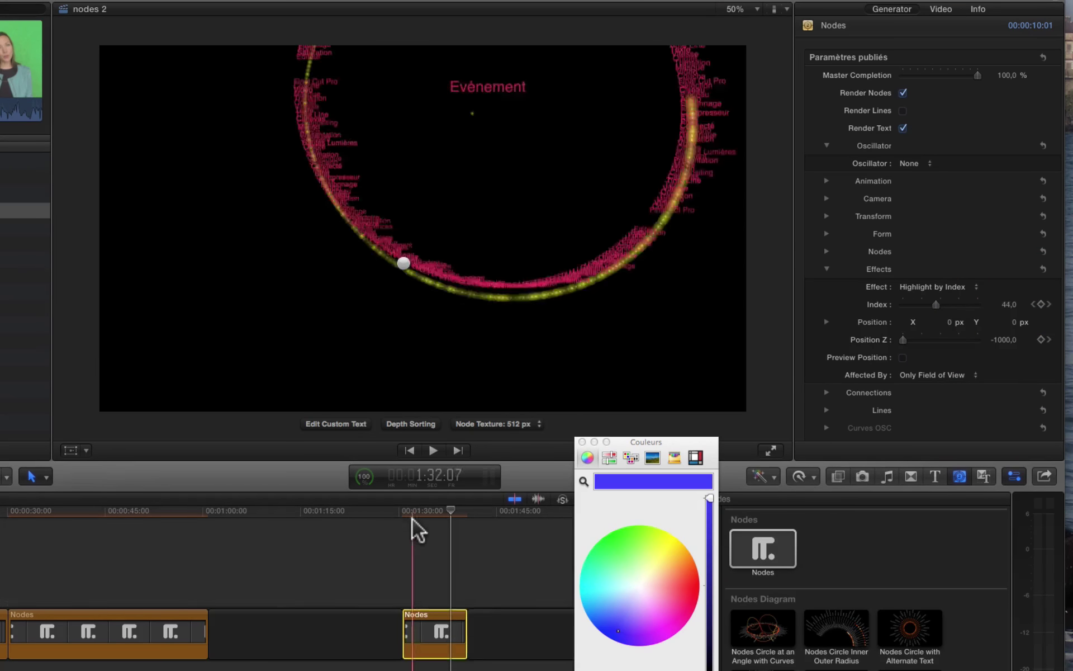
pyautogui.moveTo(1004, 340); pyautogui.dragTo(1005, 340)
pyautogui.click(1001, 340)
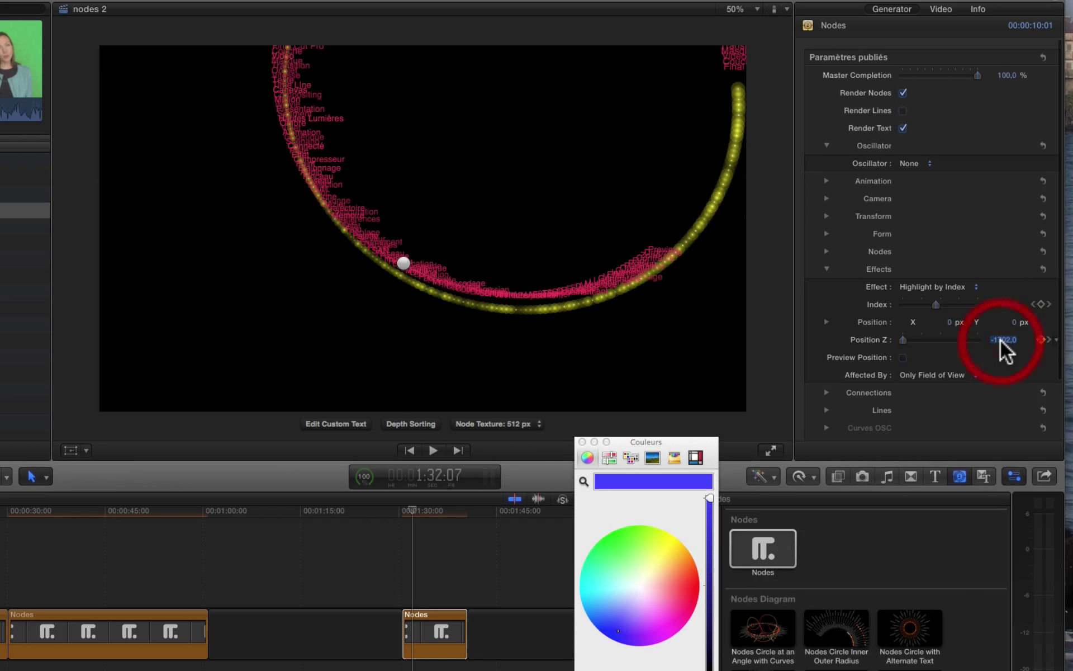
pyautogui.write('-')
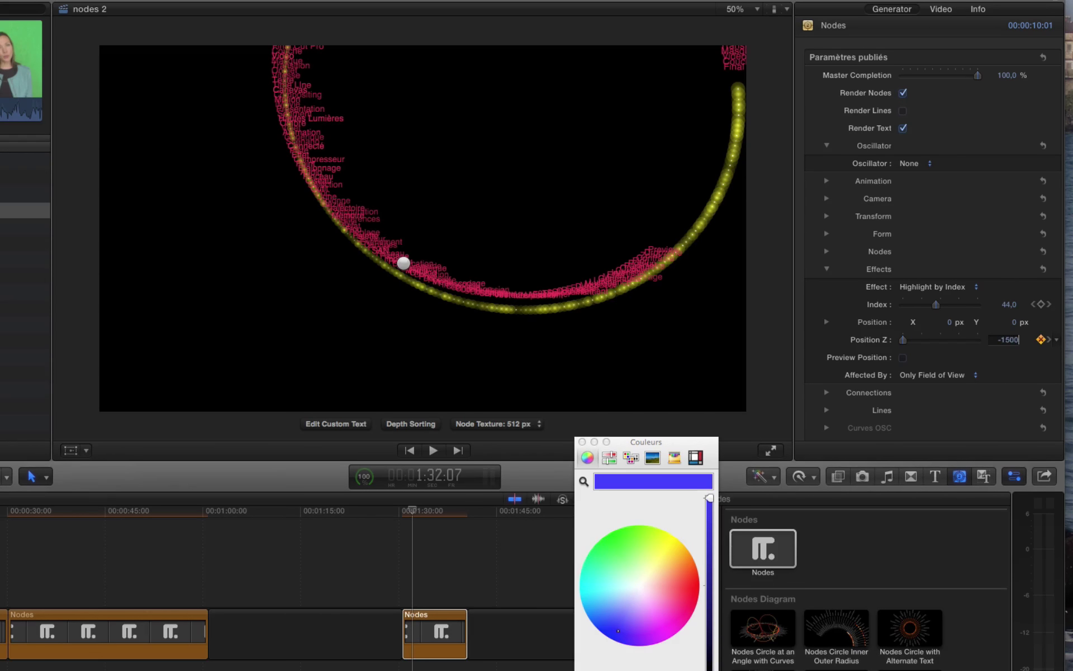
pyautogui.write('1500')
pyautogui.press('Return')
# Play the highlight animation from the start of the clip and check a frame around its middle
pyautogui.moveTo(405, 510); pyautogui.dragTo(401, 512)
pyautogui.press('space')
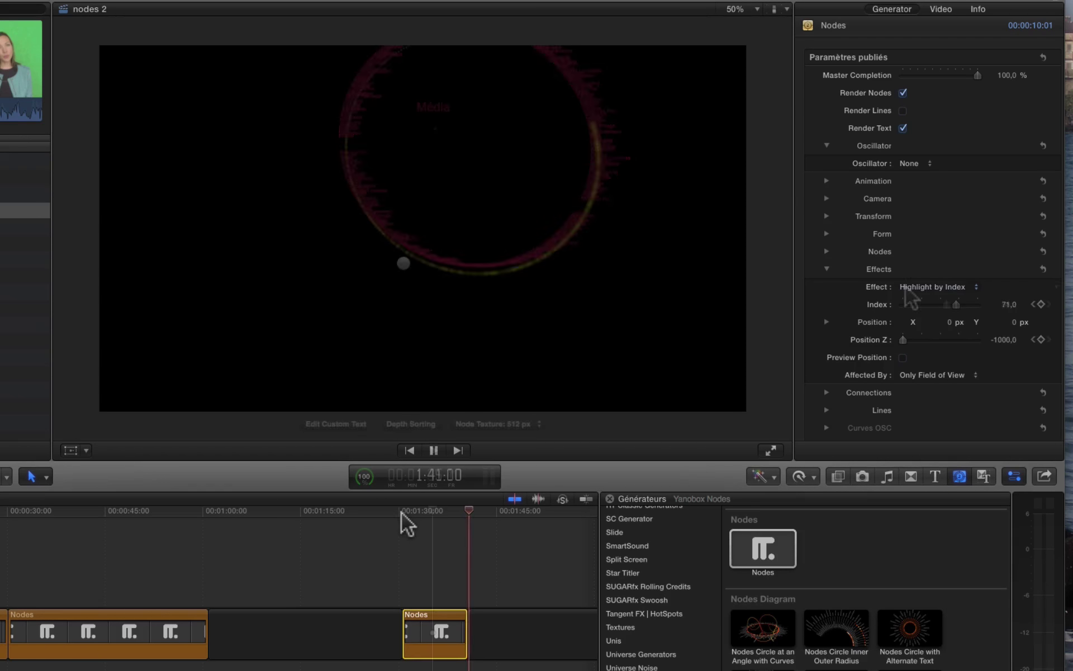
pyautogui.click(432, 509)
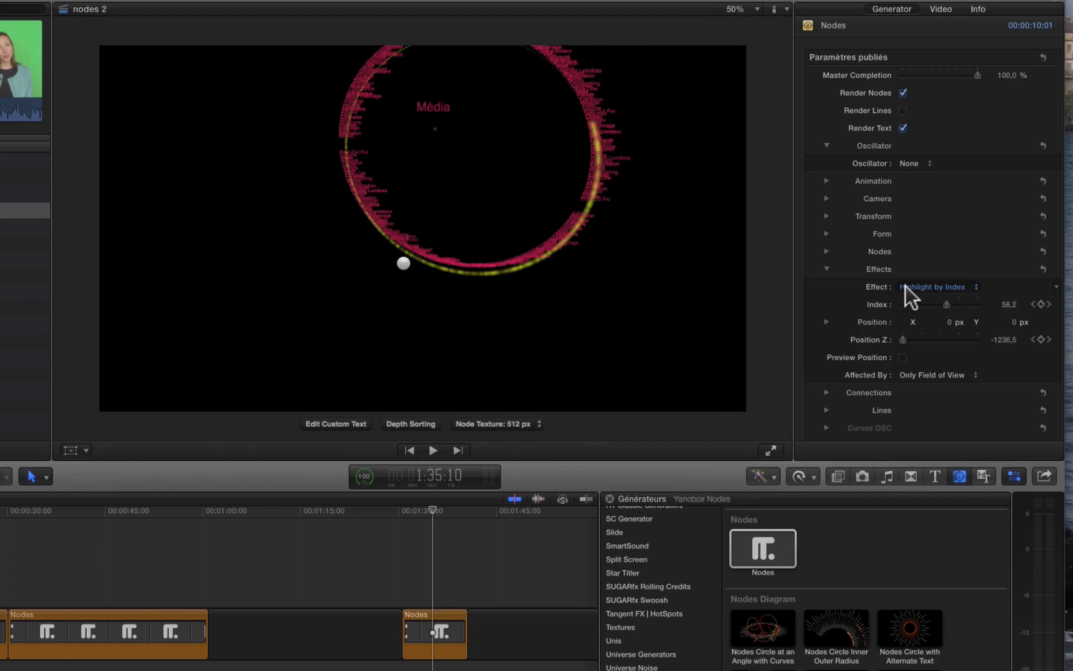